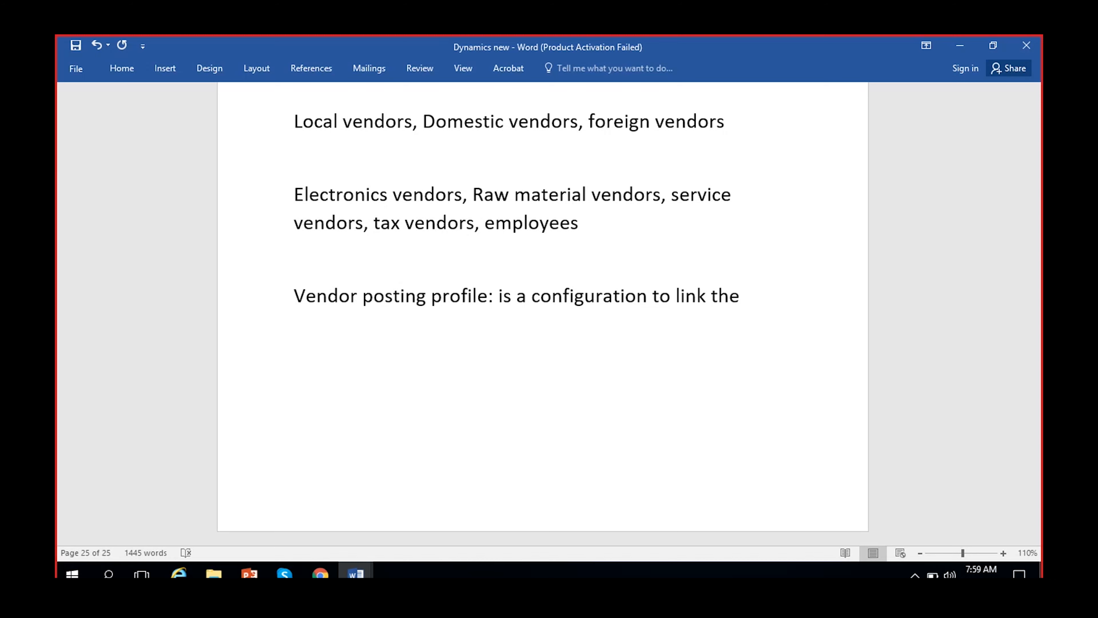
Complete the vendor posting profile definition with the words "ledger accounts to vendors."
text(ge)
key(BackSpace)
key(BackSpace)
text(ledger accounts)
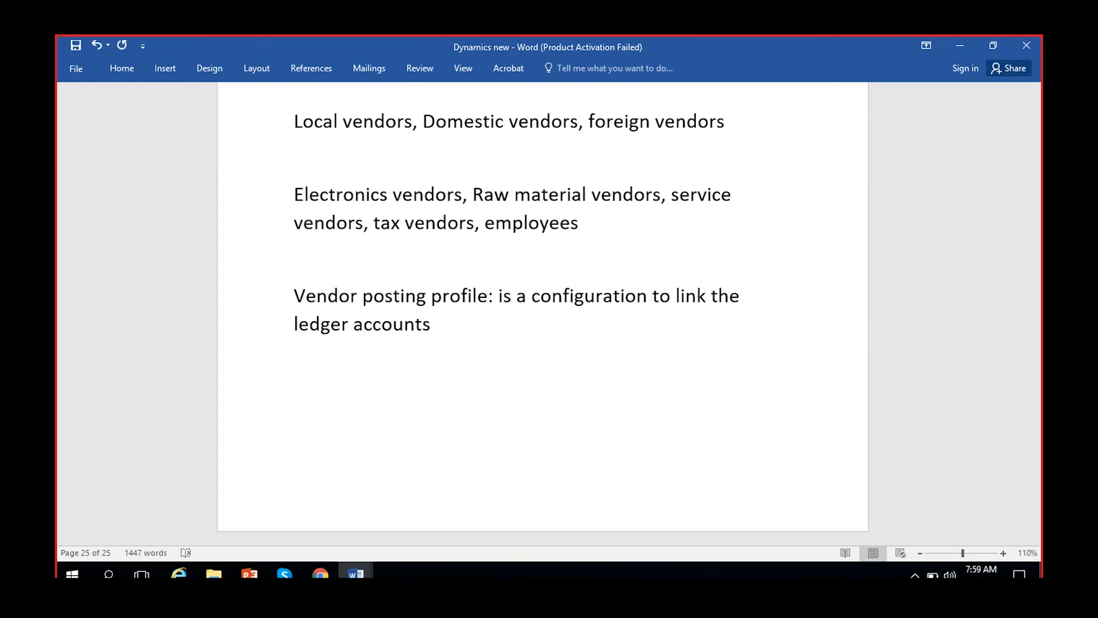
text( to vendors.)
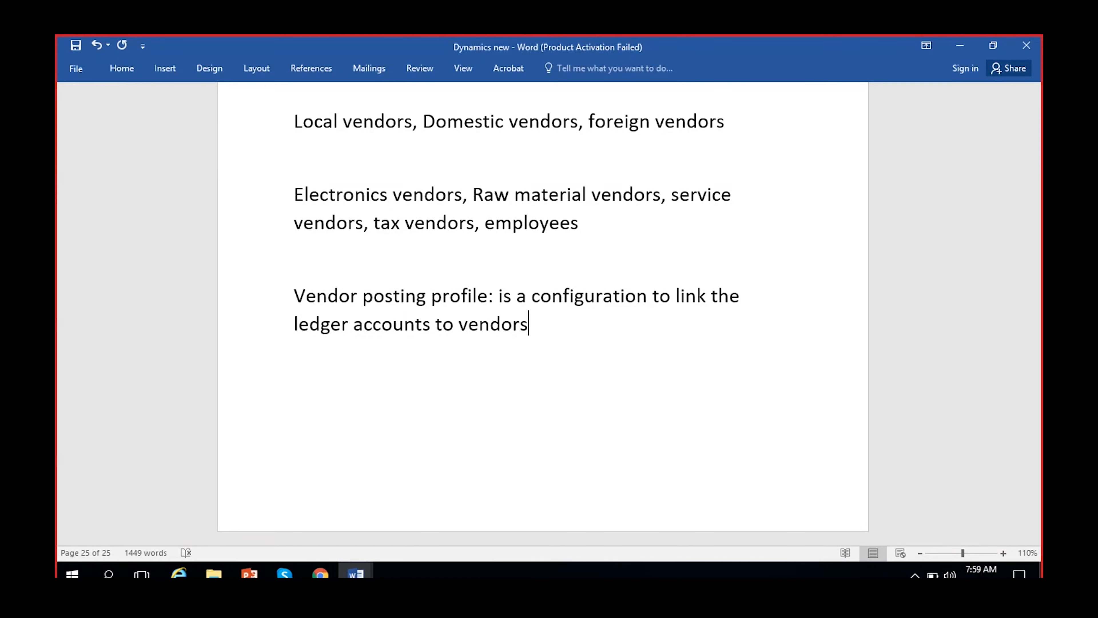
Add a new line below the definition reading "It acts as a bridge between General ledger and Sub ledger."
key(Return)
text(It acts as a bridge between)
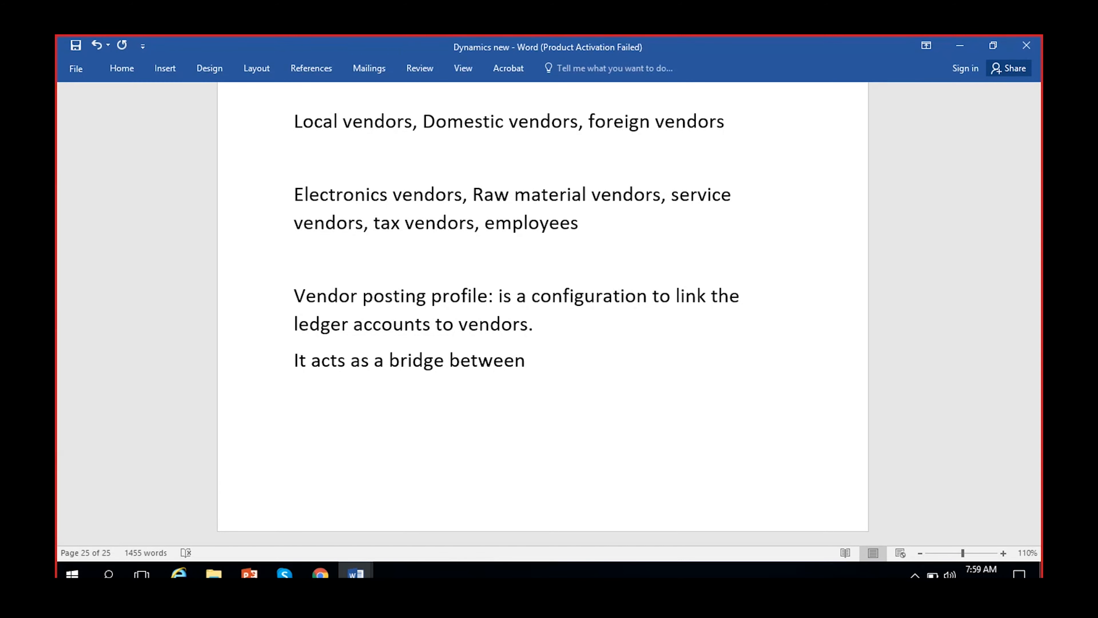
text( General ledger and )
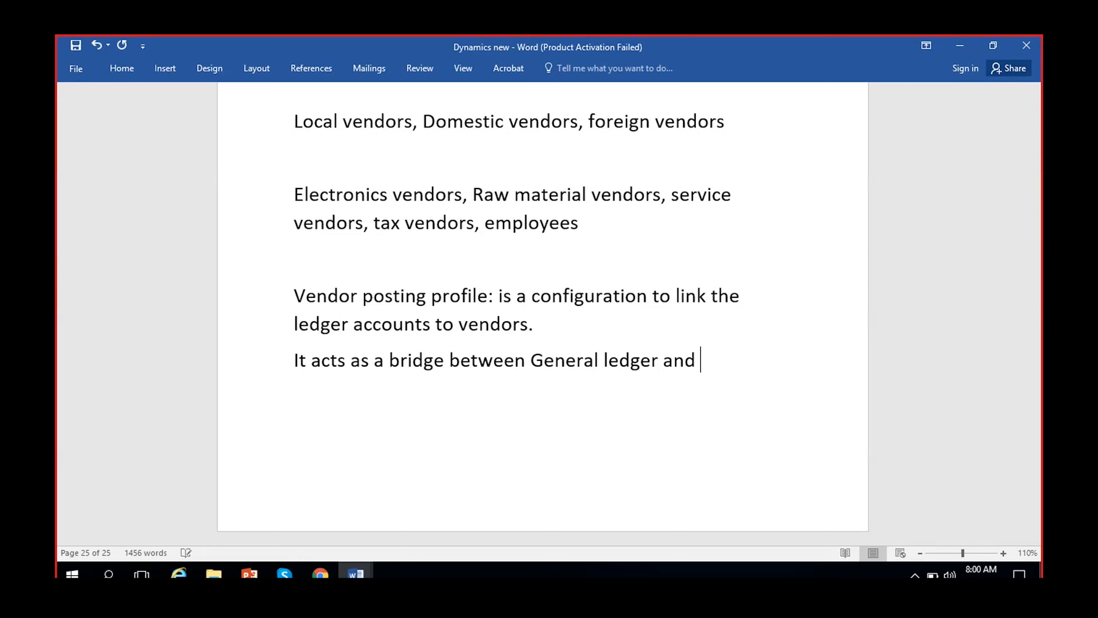
text(Accounts)
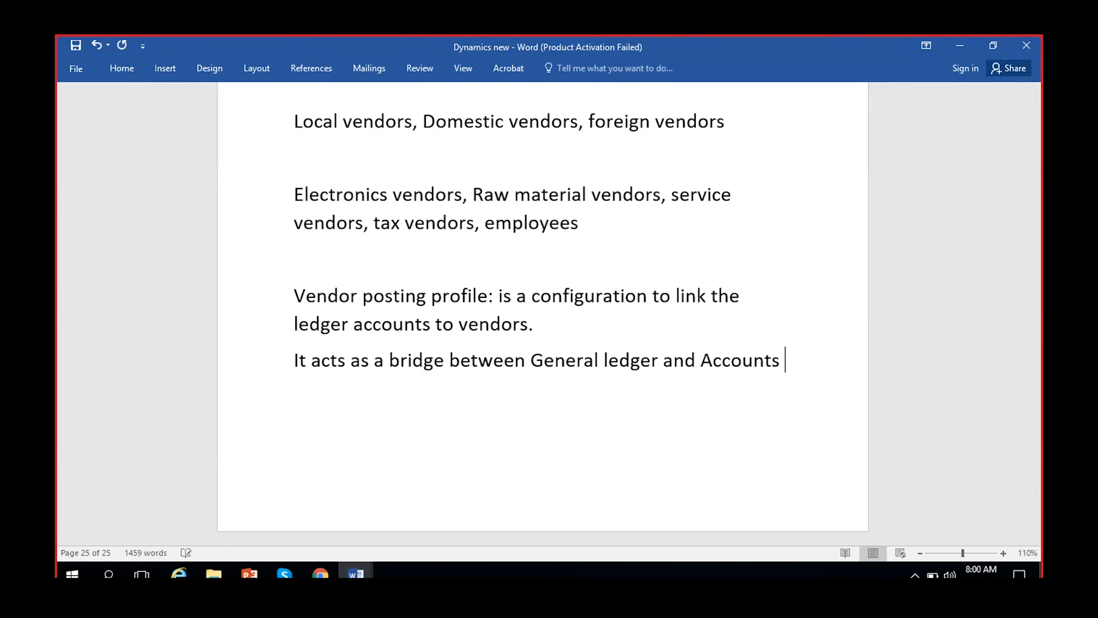
key(BackSpace)
key(BackSpace)
key(BackSpace)
key(BackSpace)
key(BackSpace)
key(BackSpace)
key(BackSpace)
key(BackSpace)
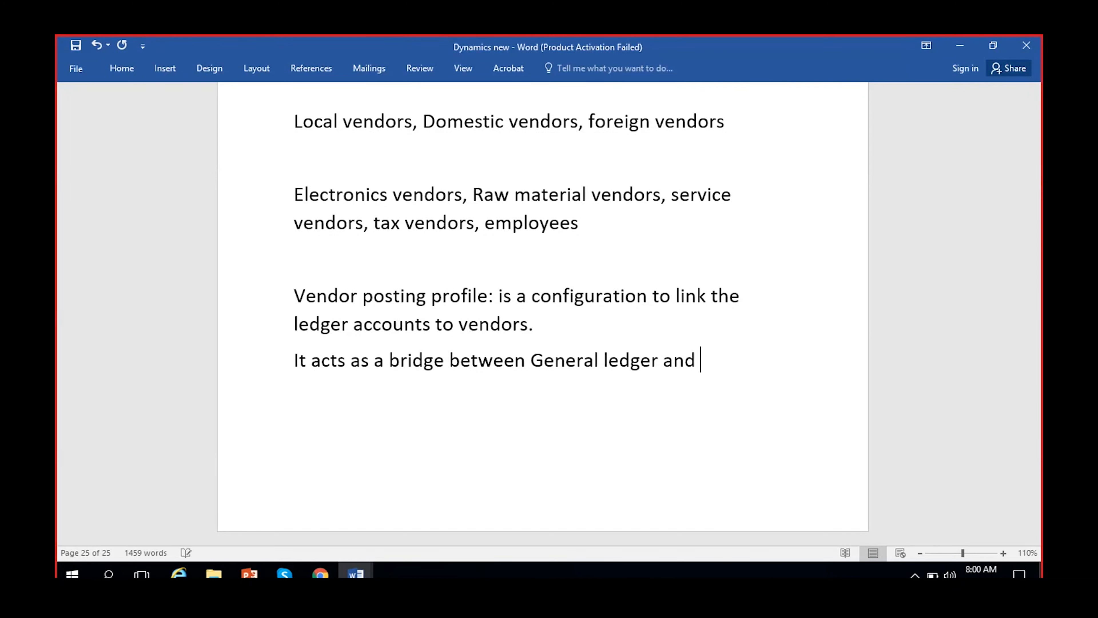
text(Sub ledger)
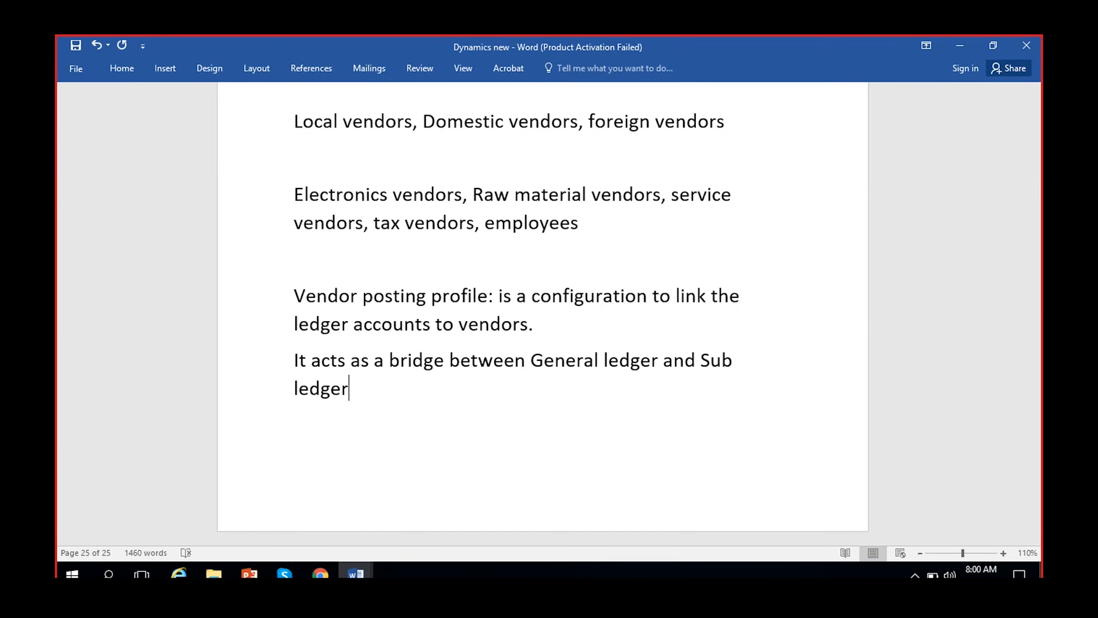
text(.)
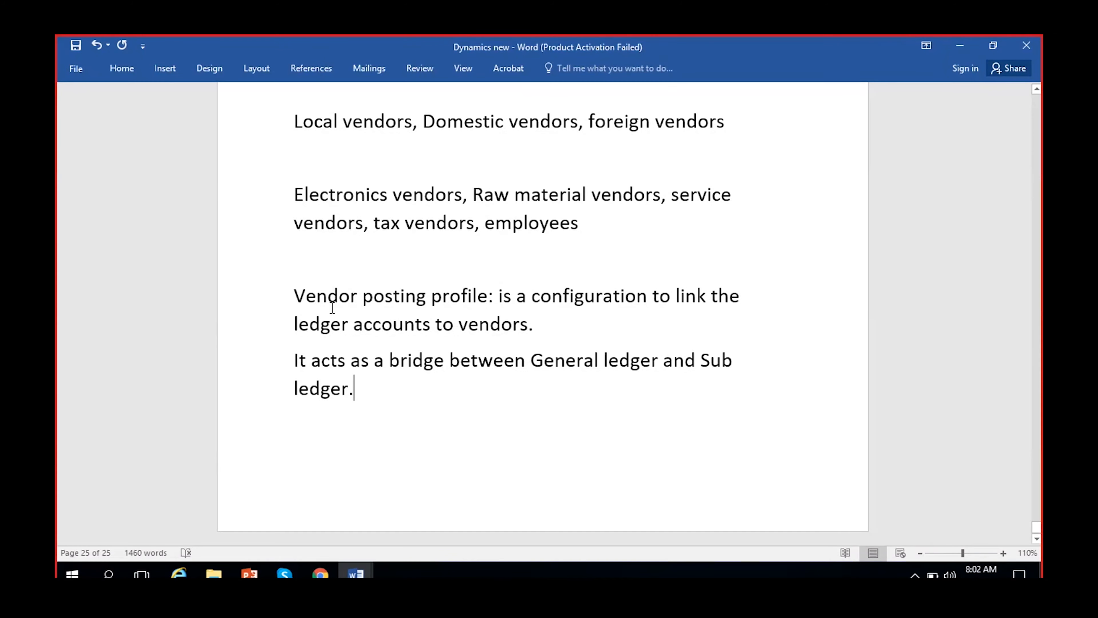
click(362, 291)
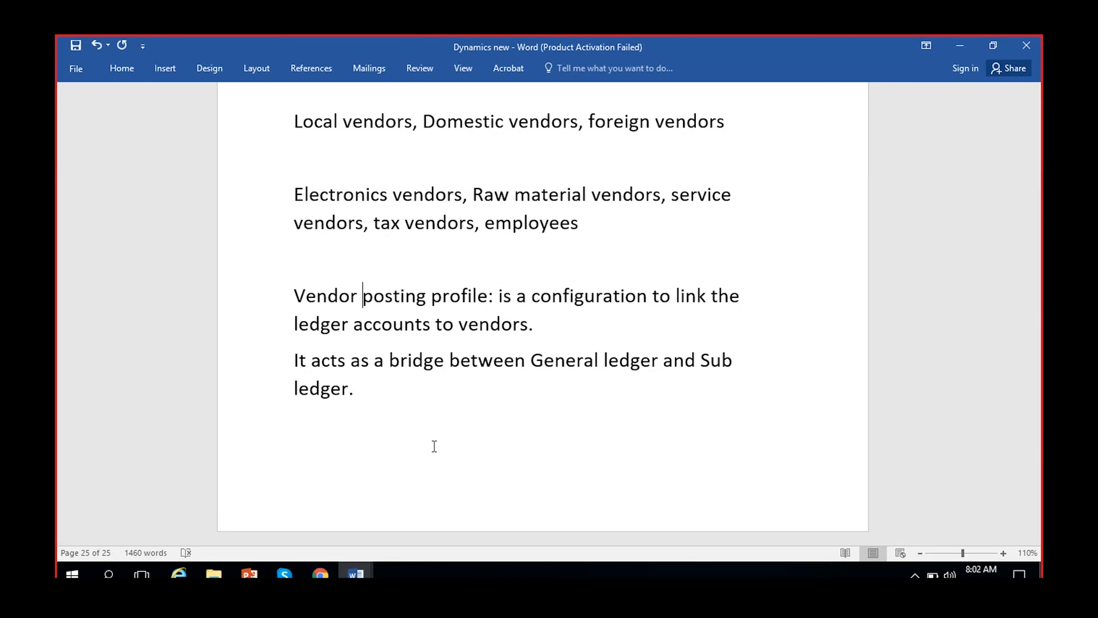
Switch to Dynamics 365 Finance and Operations in Chrome and change the company to REL
click(321, 574)
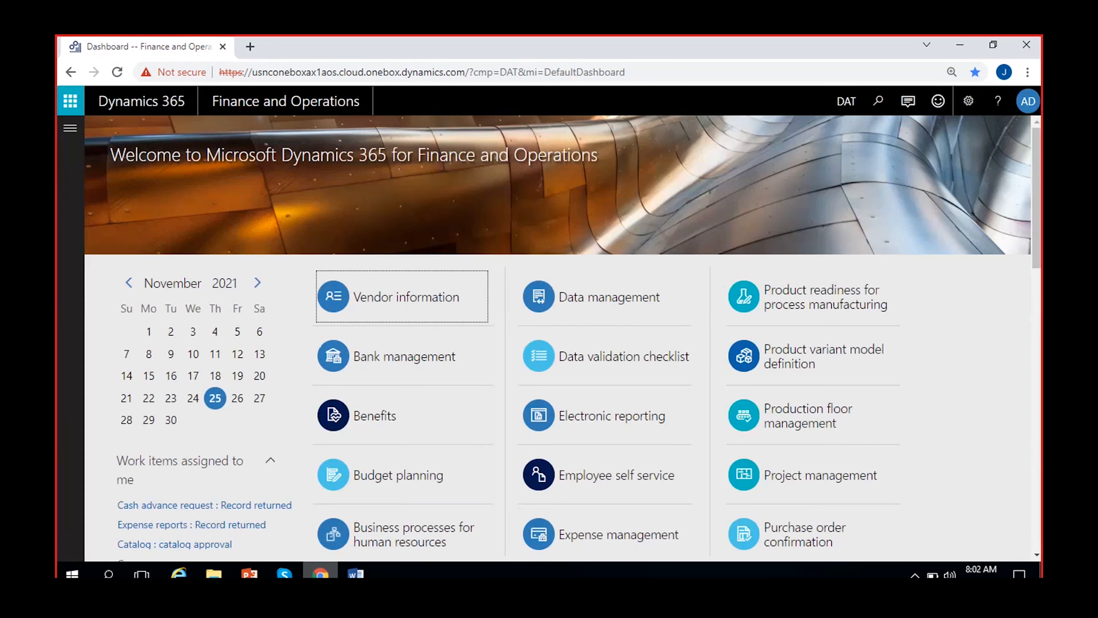
click(825, 375)
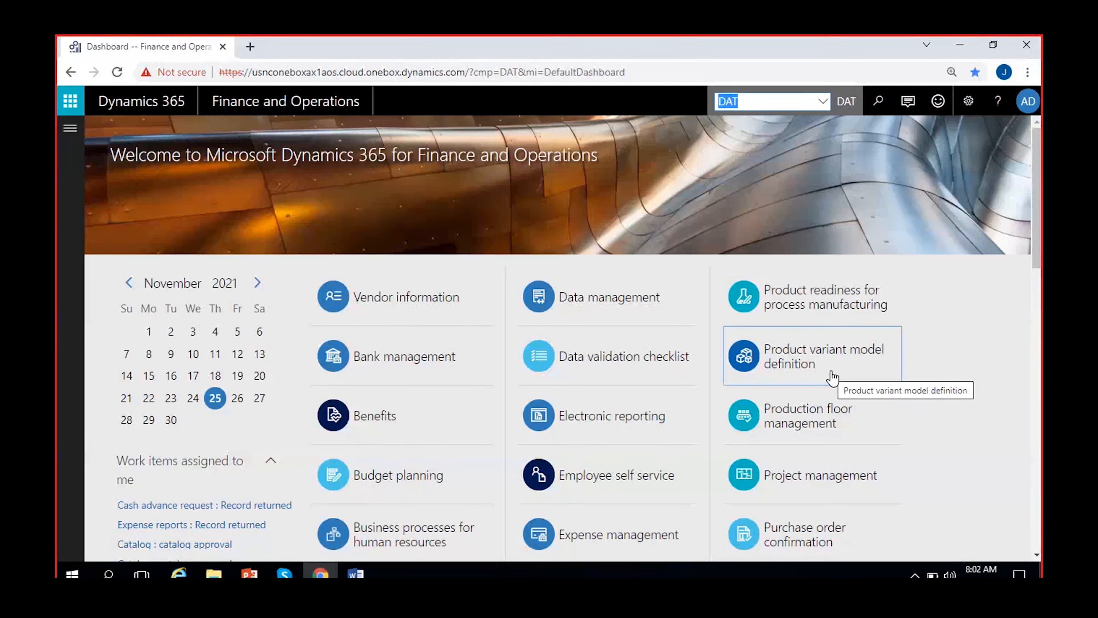
text(REL)
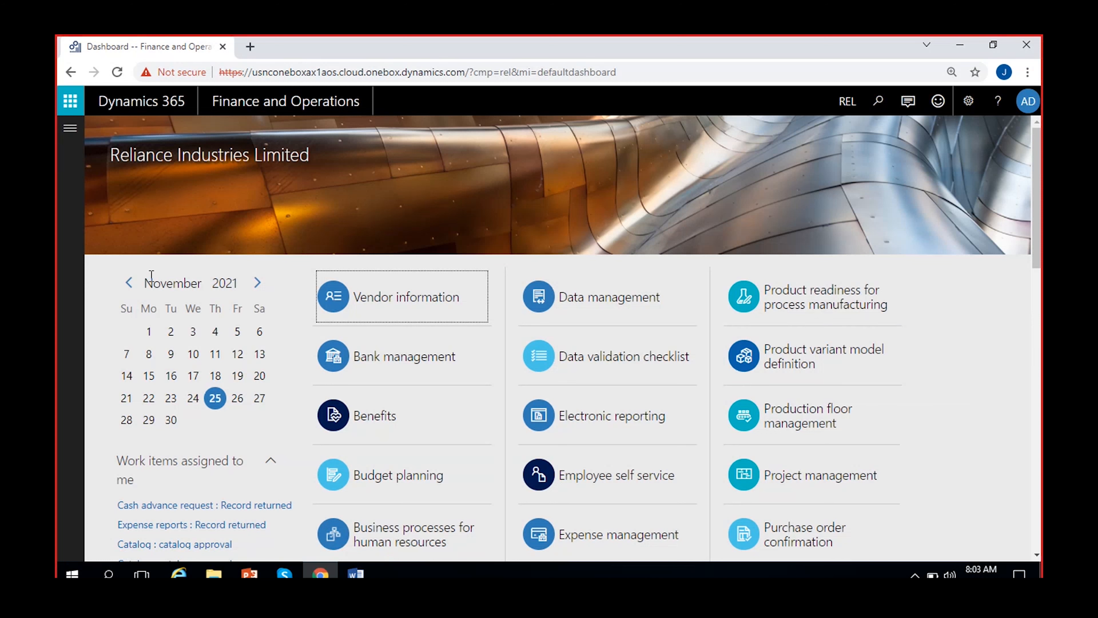
Open the vendor posting profiles from the Accounts payable setup and dismiss the notification
click(71, 130)
click(130, 356)
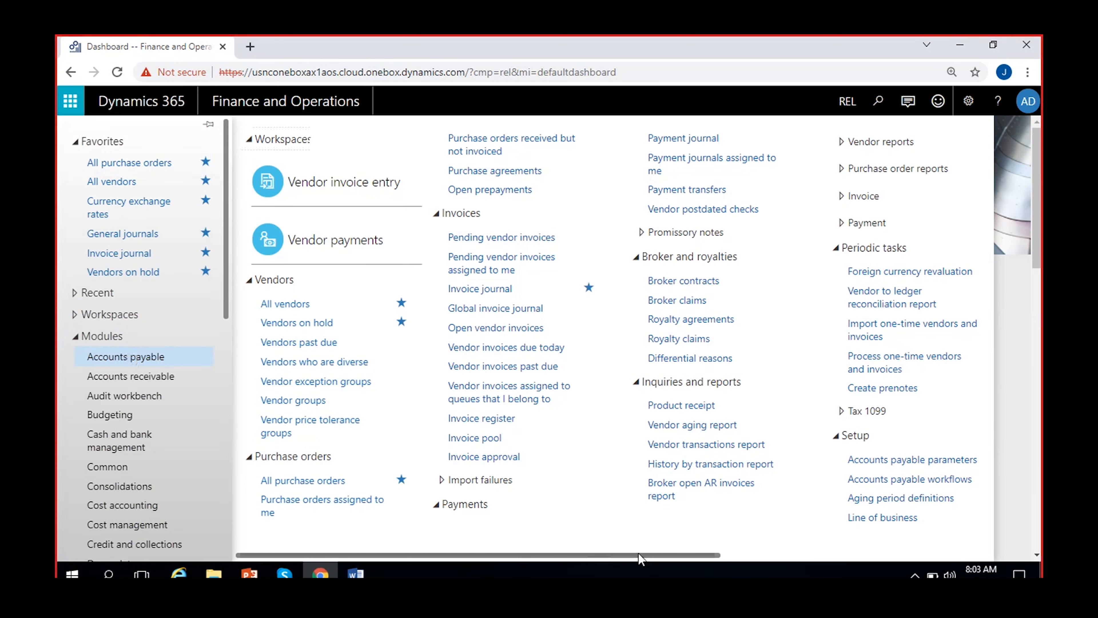
drag(638, 553, 894, 567)
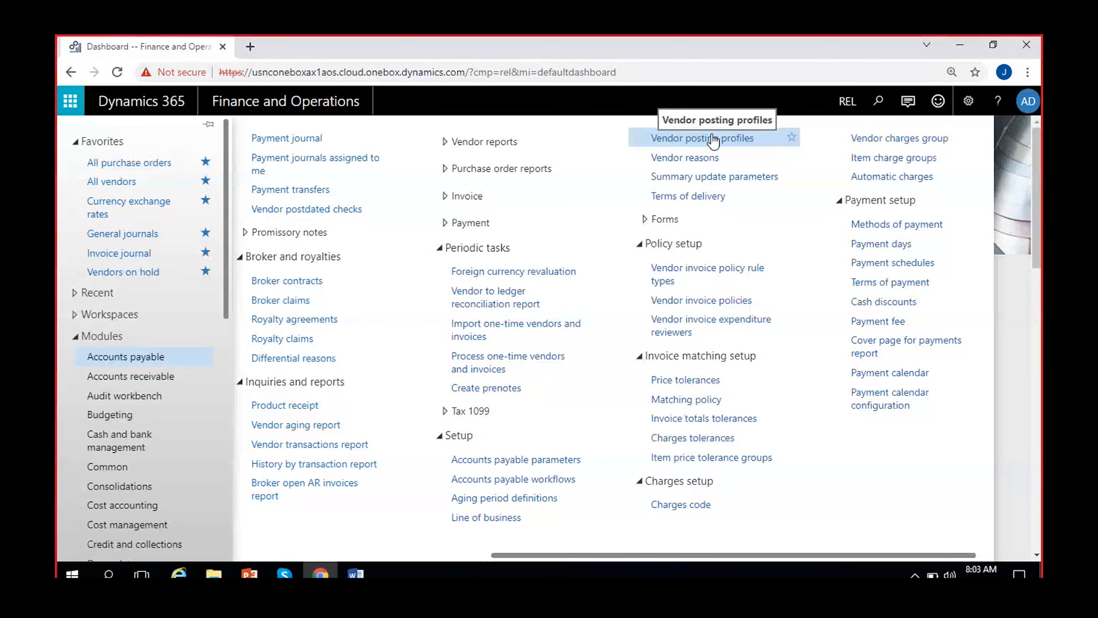
click(713, 139)
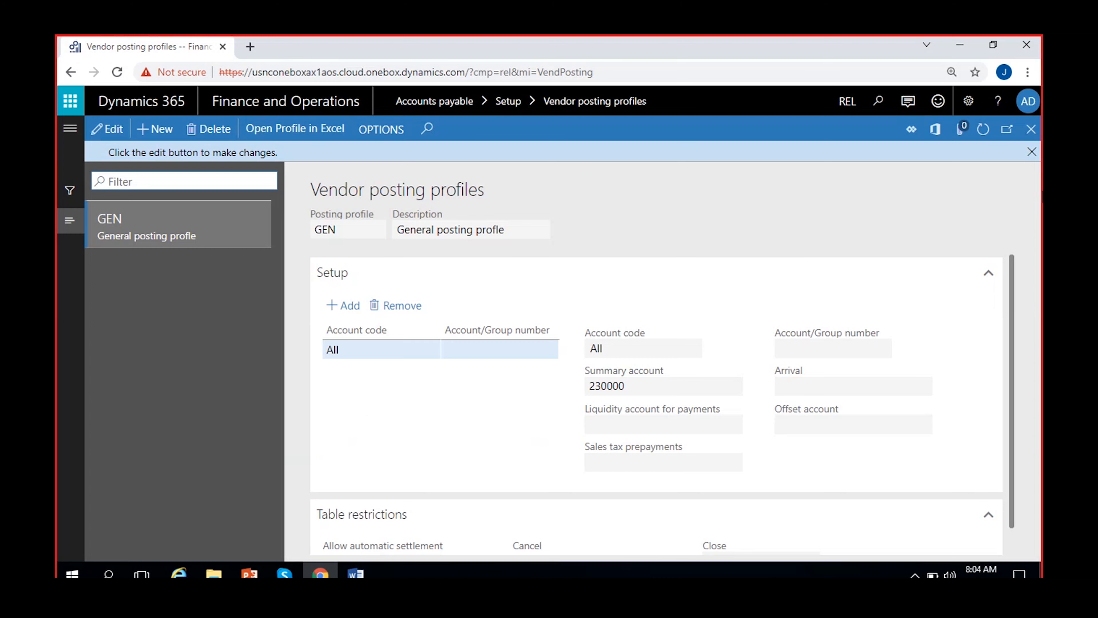
click(1030, 152)
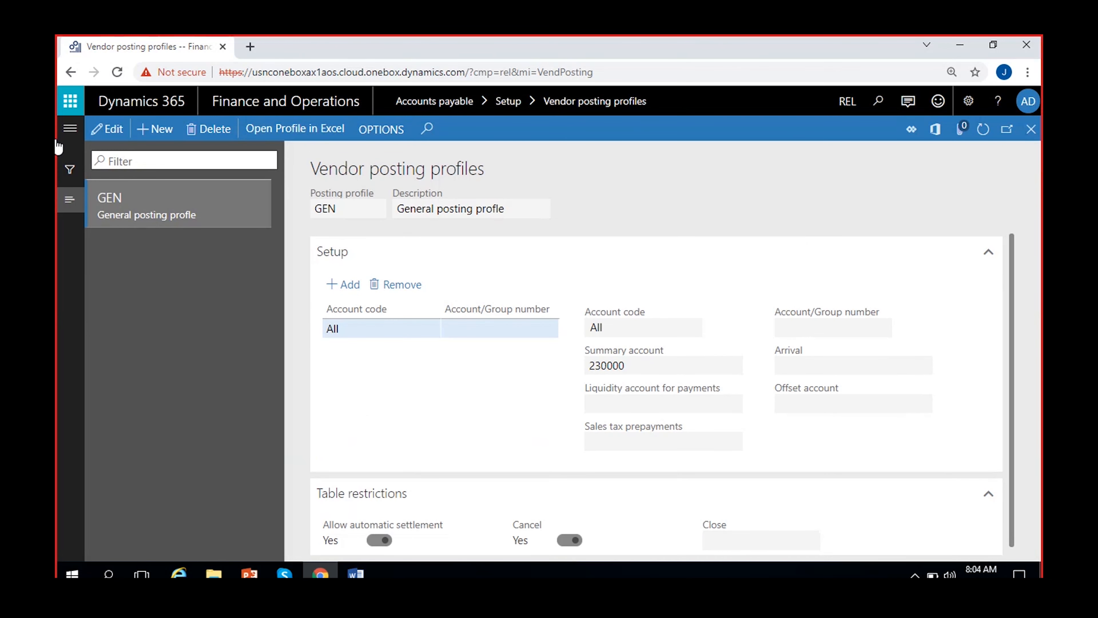
Try to delete the GEN general posting profile and dismiss the resulting warning
click(106, 128)
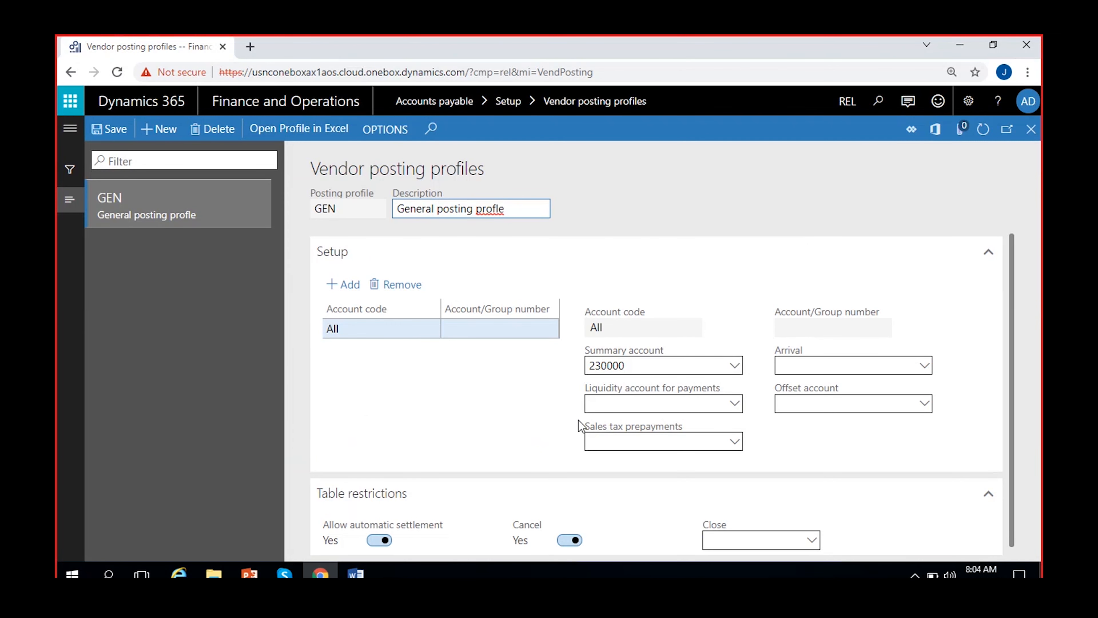
scroll(578, 420, down, 1)
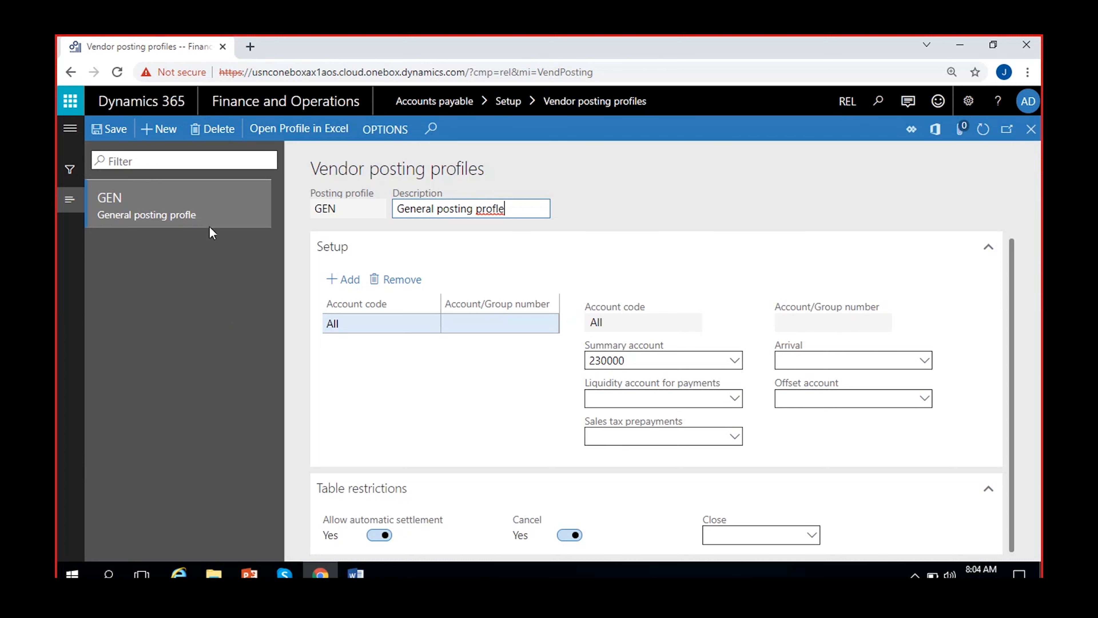
click(216, 135)
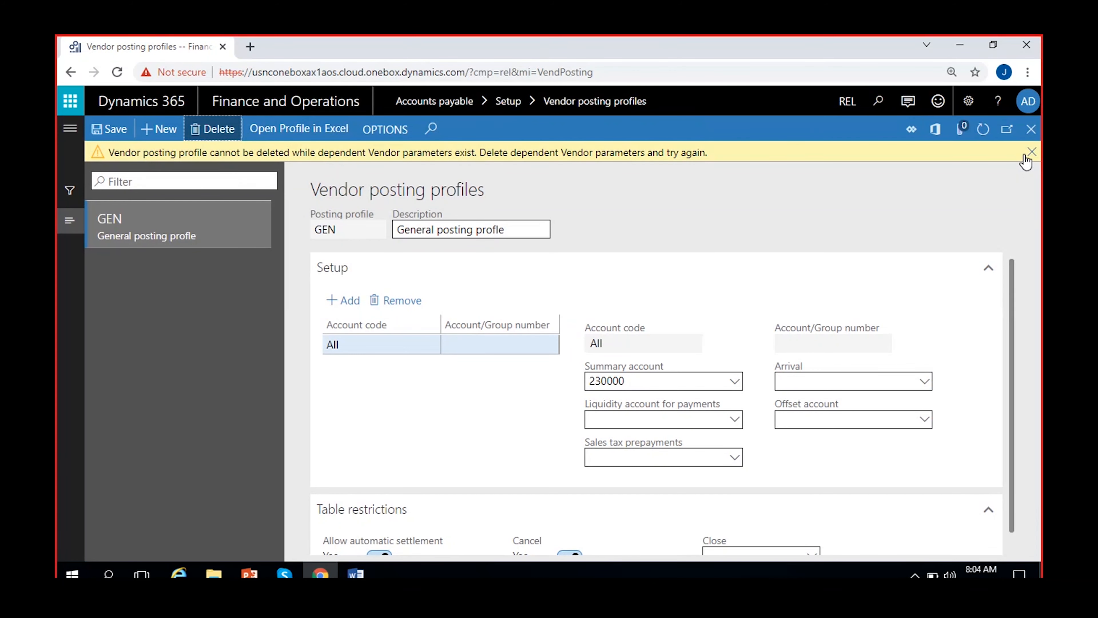
click(1031, 152)
Duplicate the vendor posting profiles browser tab and dismiss the notification in the copy
right_click(189, 43)
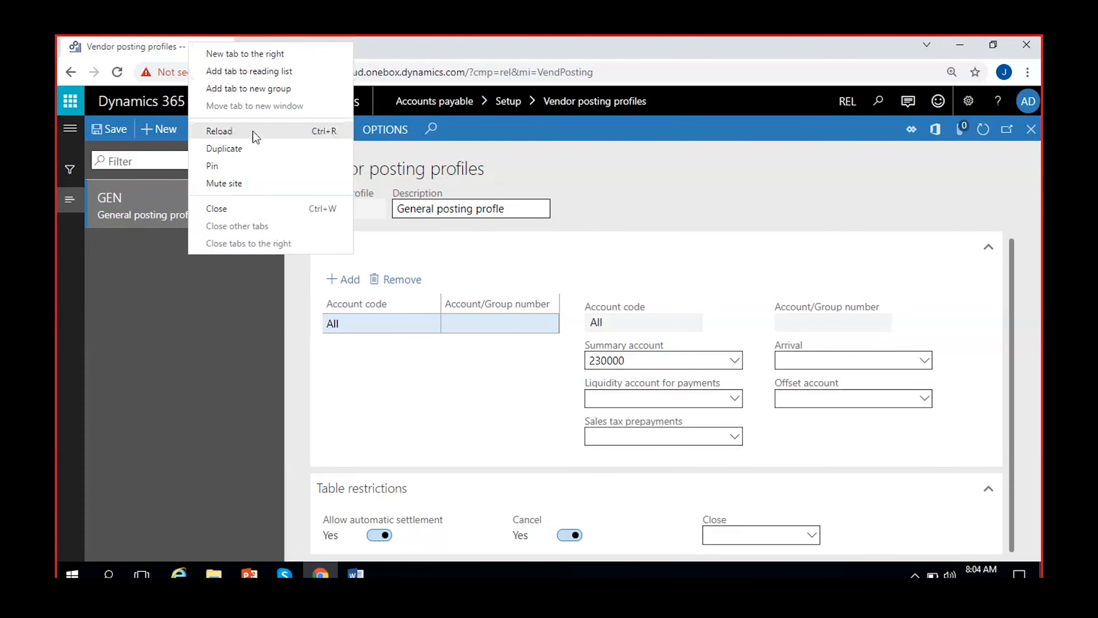
click(294, 148)
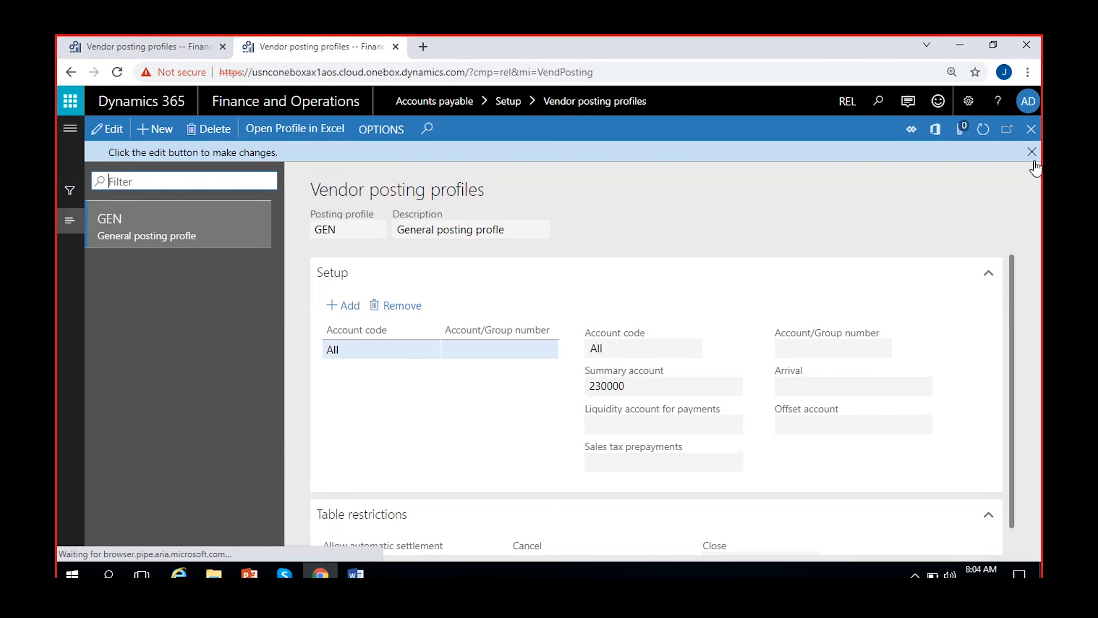
click(1031, 151)
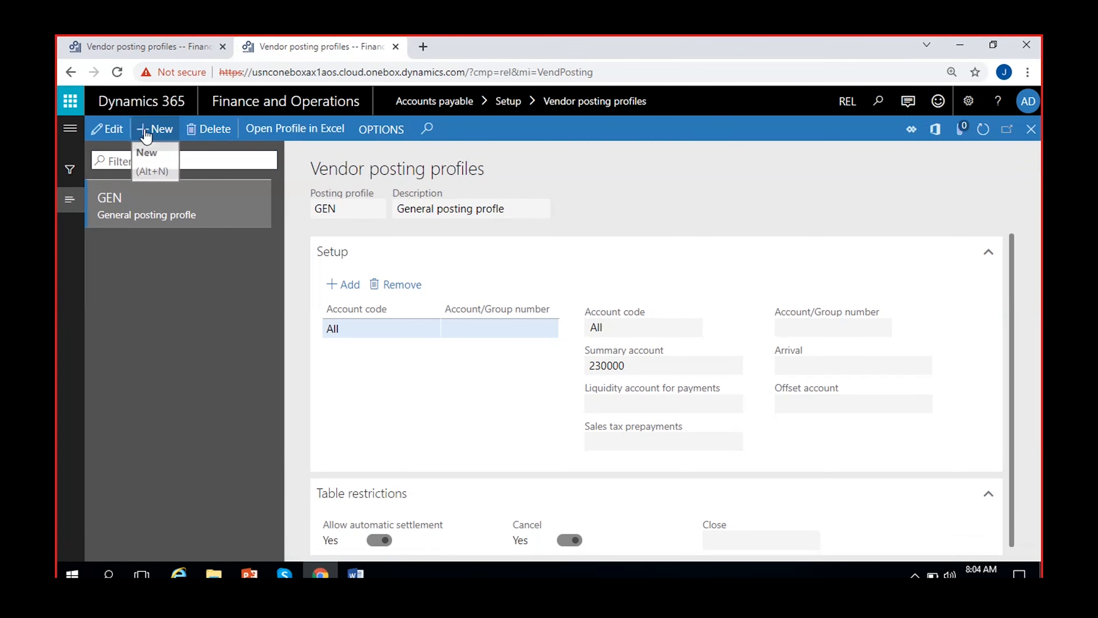
Create a posting profile VPP with the description "Vendor posting pofile" and save it
click(144, 130)
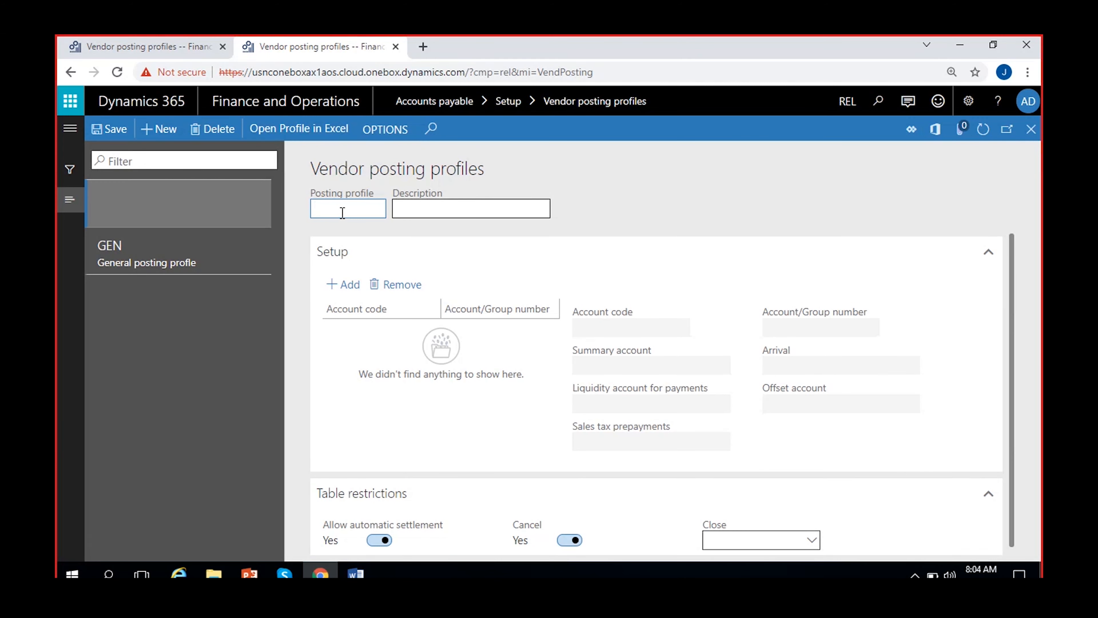
text(VPP)
click(426, 206)
text(Vendor )
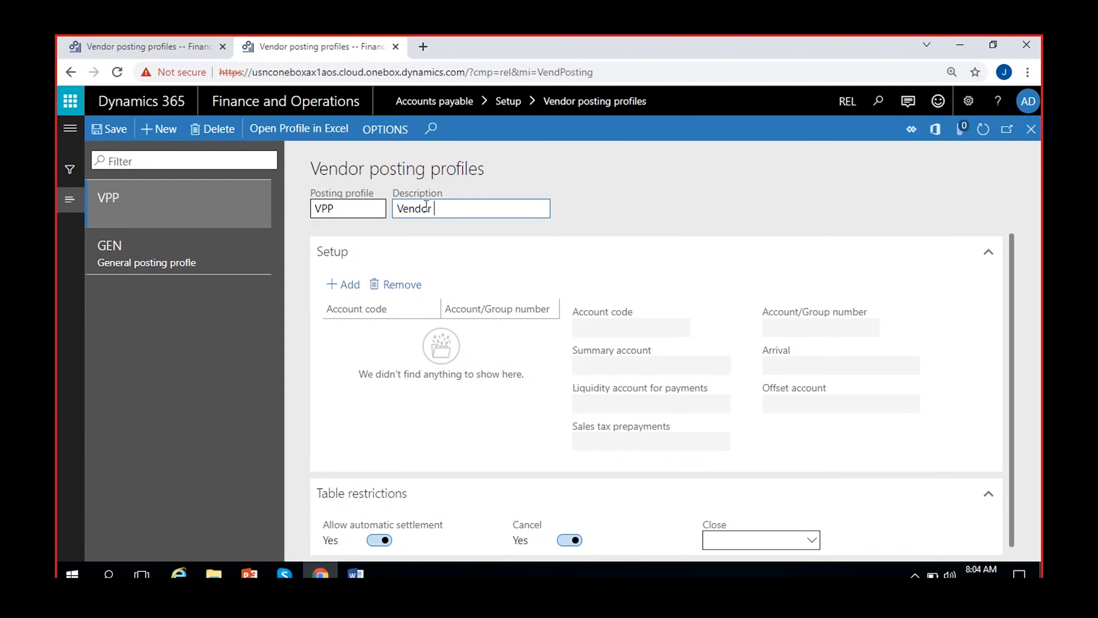
text(posting pofile)
click(95, 138)
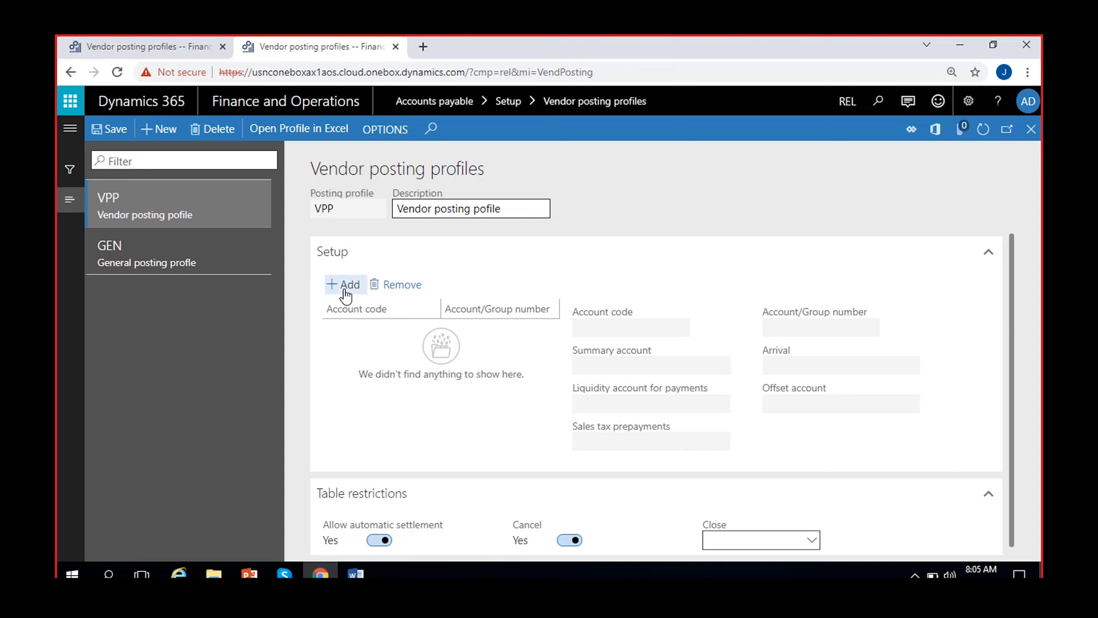
Add a setup line to the VPP profile with account code All
click(345, 290)
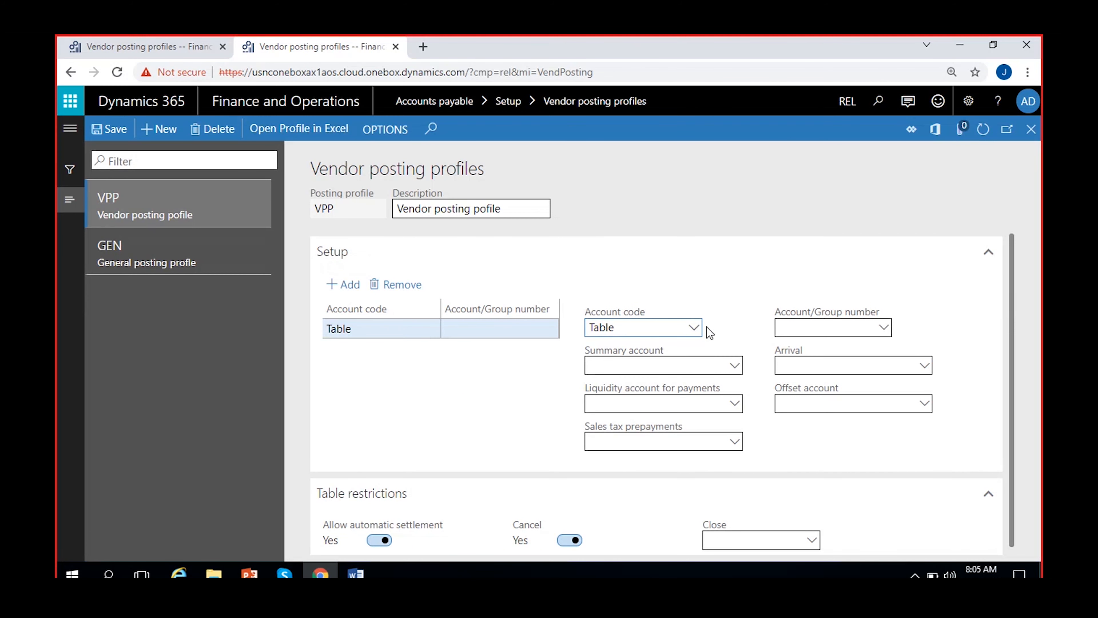
click(694, 328)
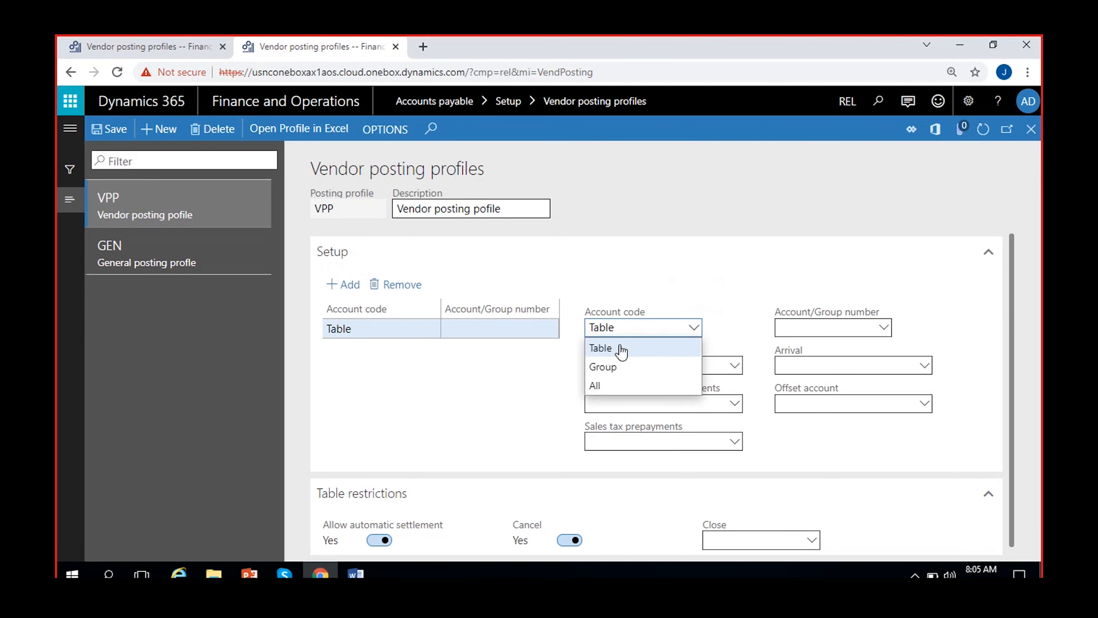
click(626, 386)
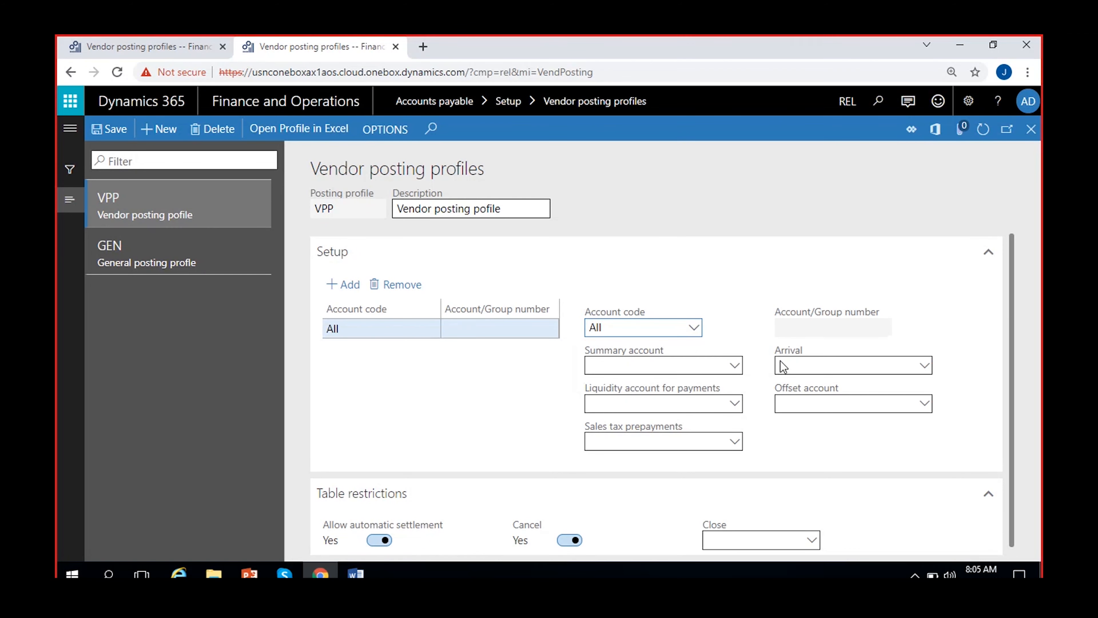
Set the setup line's account code to Group and list the vendor groups available for it
click(693, 328)
click(657, 362)
click(887, 332)
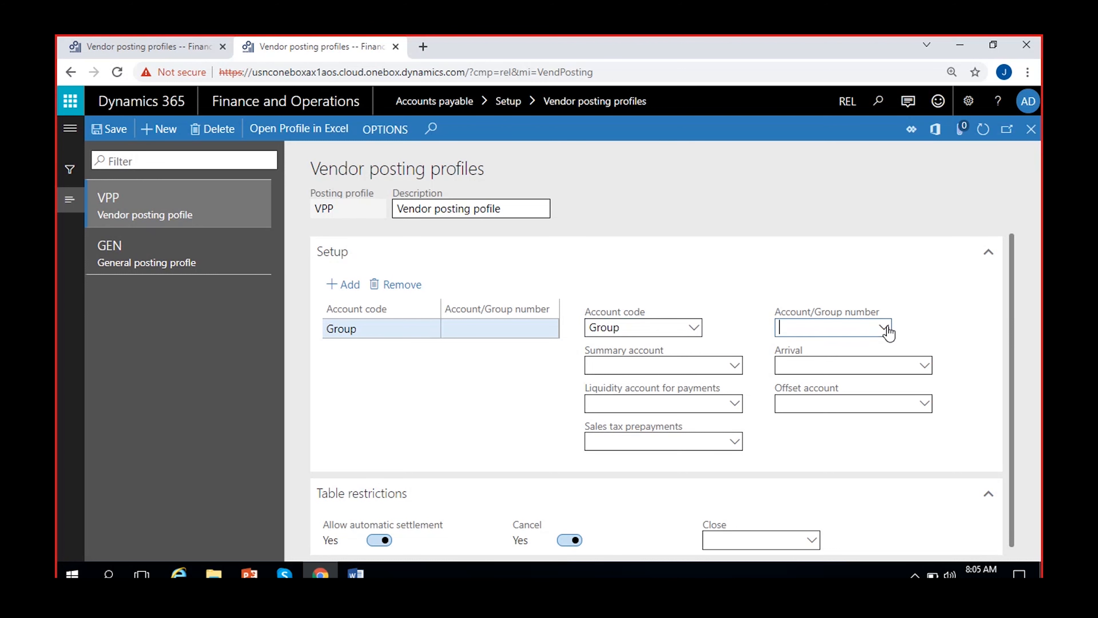
click(885, 327)
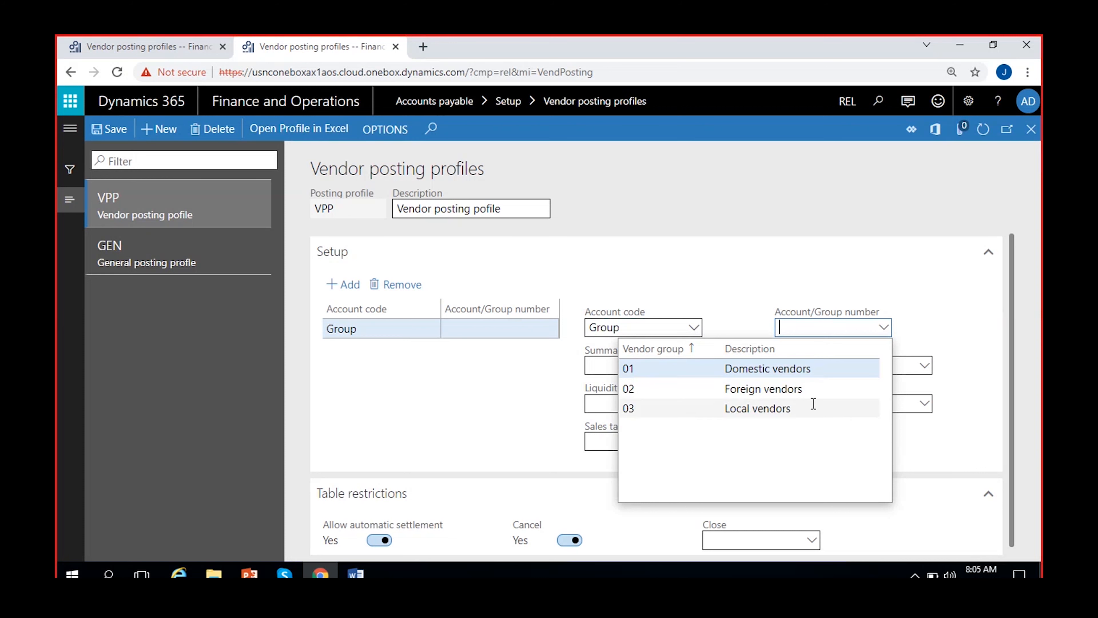
Change the account code to Table and list the individual vendor accounts, leaving the account number empty
click(694, 327)
click(694, 327)
click(644, 348)
click(884, 332)
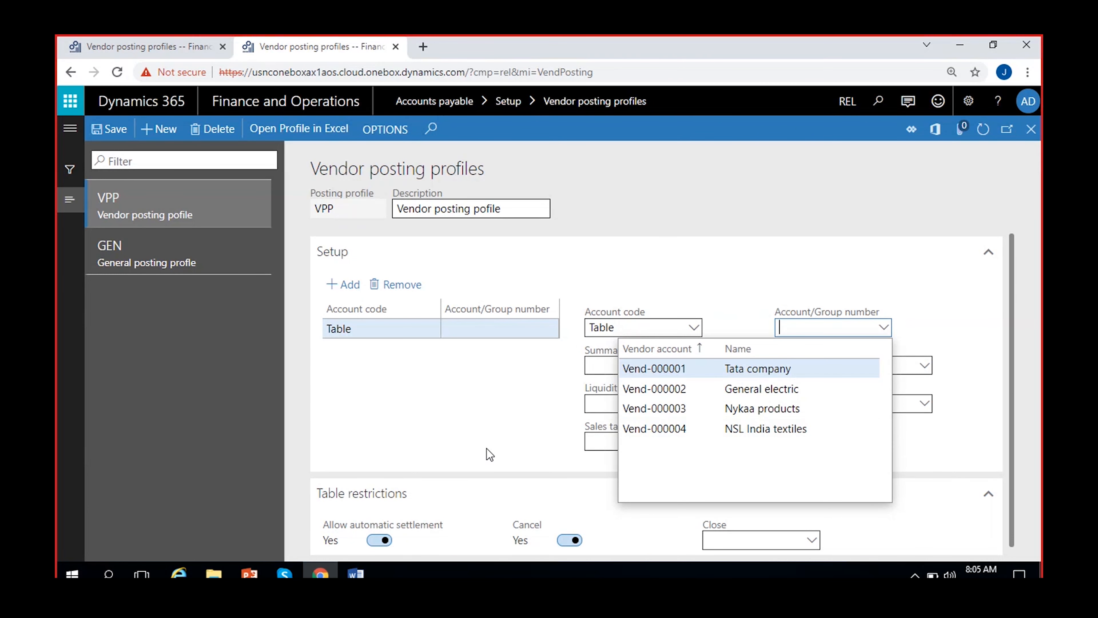
click(502, 391)
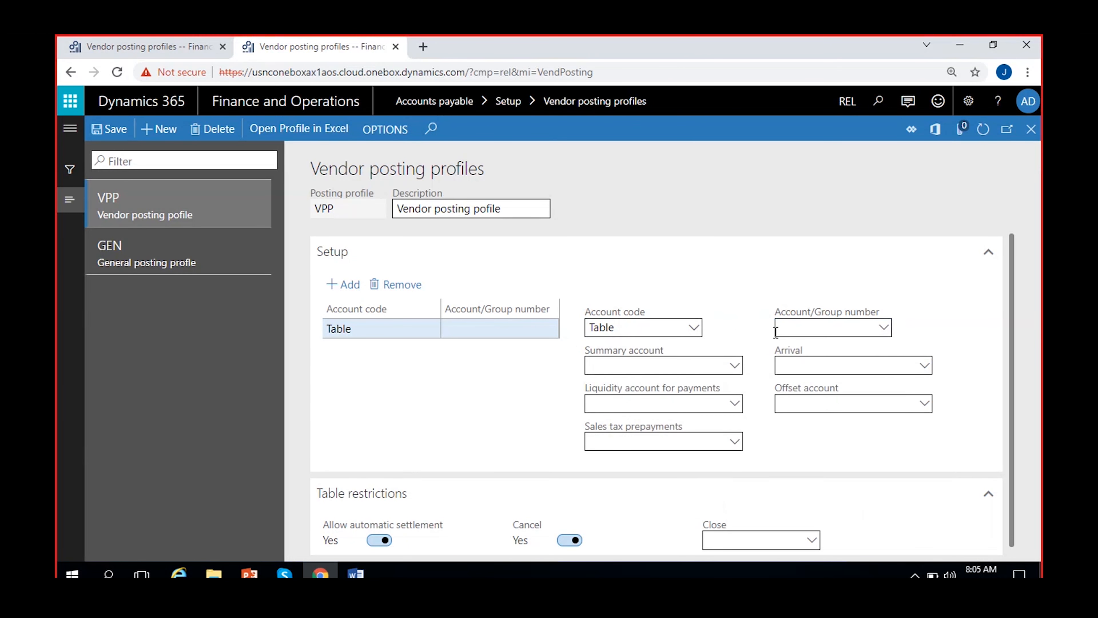
Set the setup line's account code to Group and its group number to 01, Domestic vendors
click(693, 329)
click(634, 368)
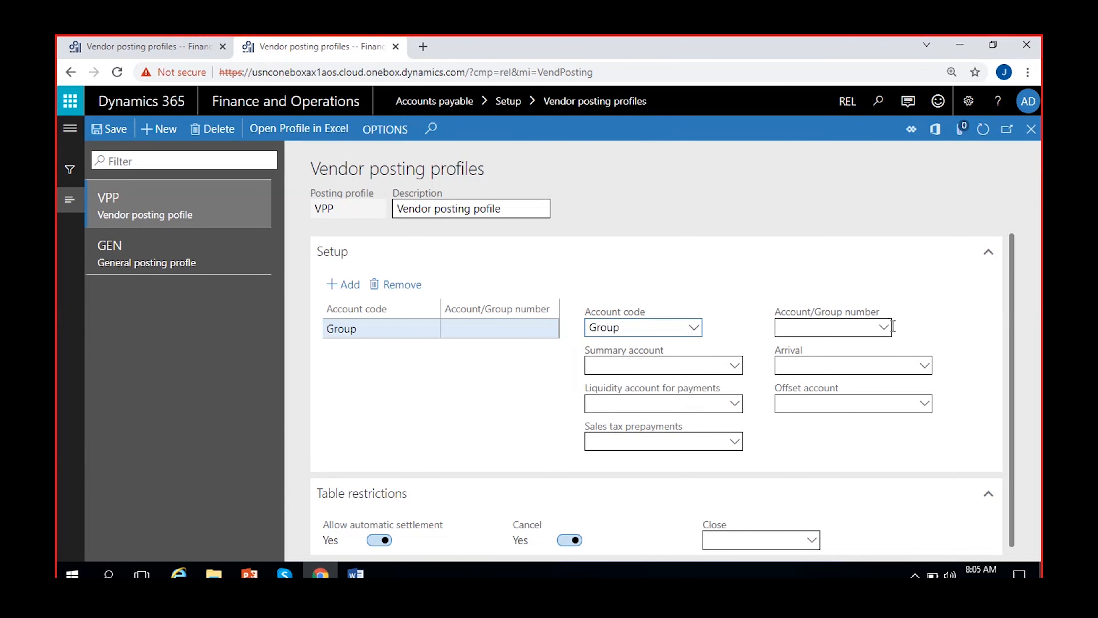
click(886, 327)
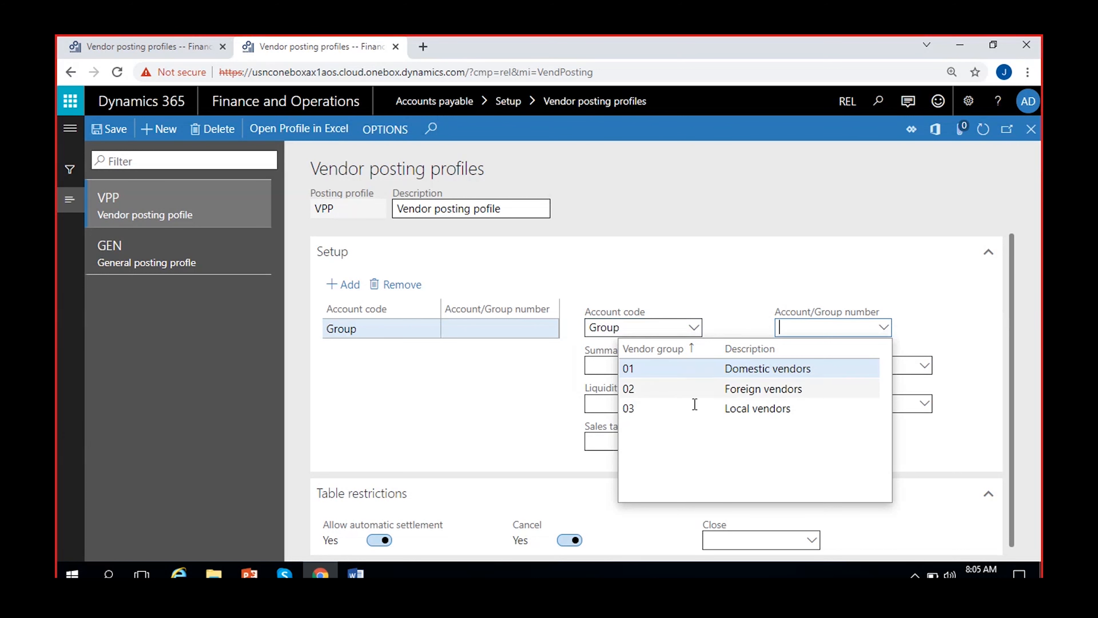
click(656, 368)
click(647, 367)
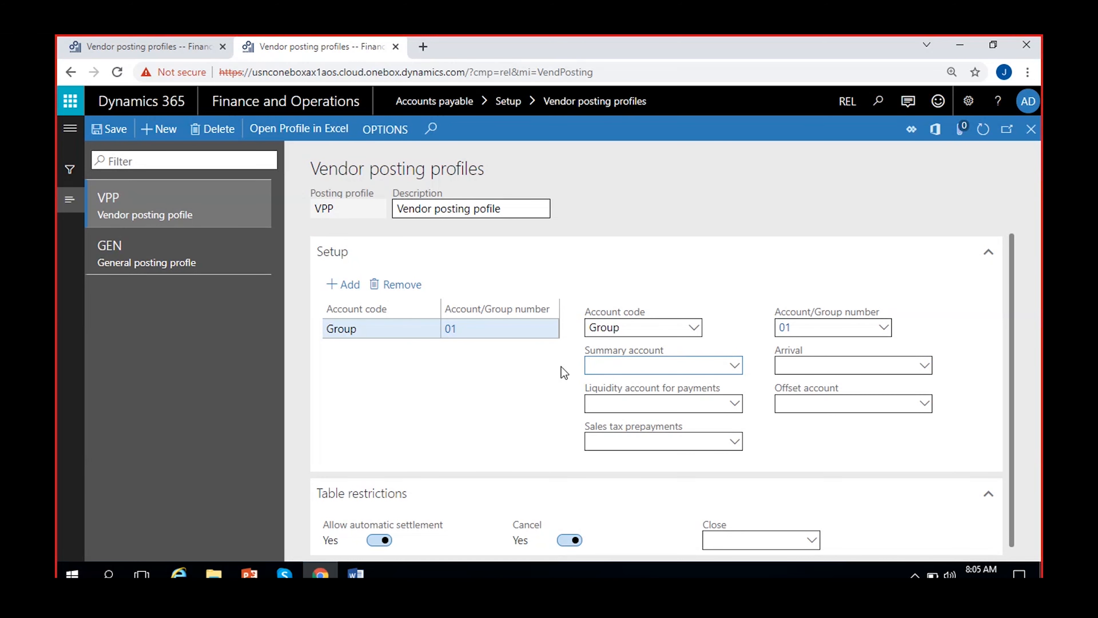
Set the setup line's account code to All and open the main account list for its summary account without picking one
click(693, 330)
click(620, 387)
click(626, 363)
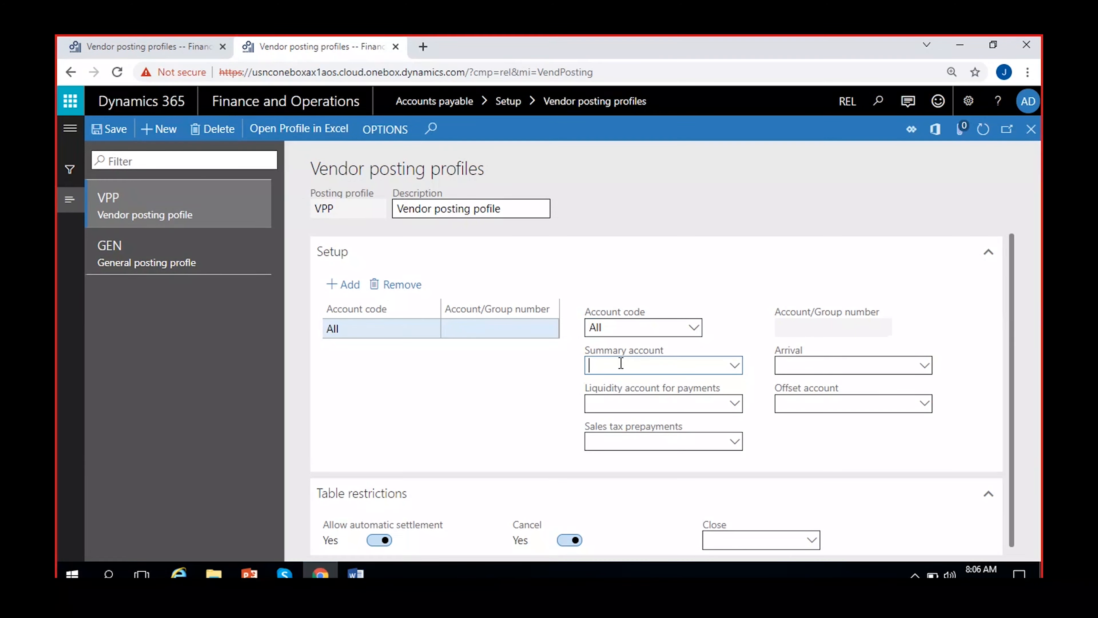
click(734, 366)
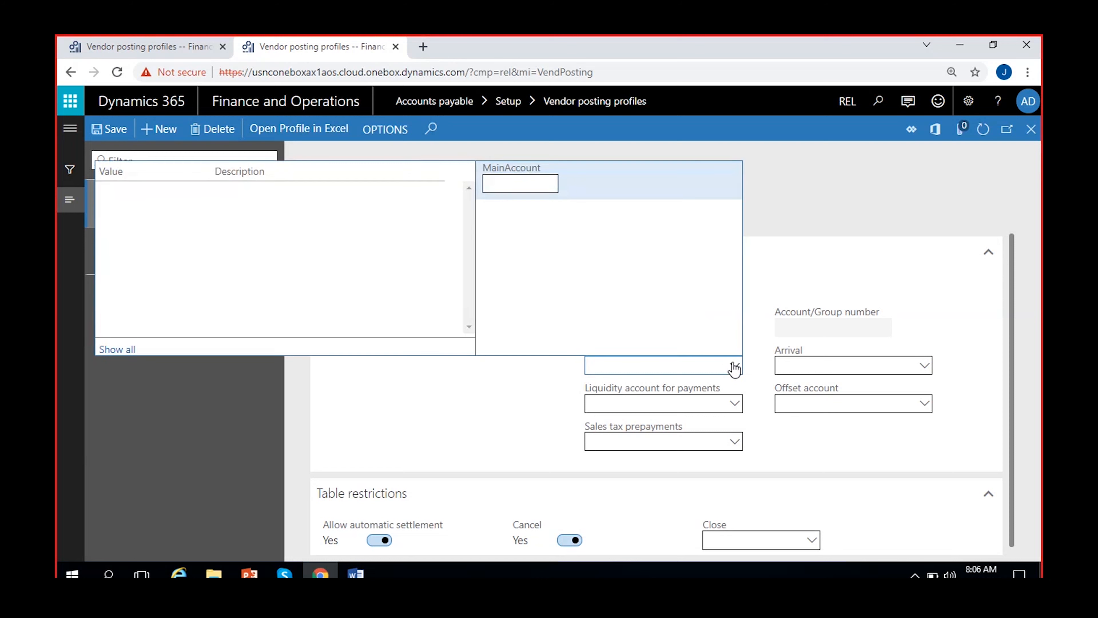
click(523, 373)
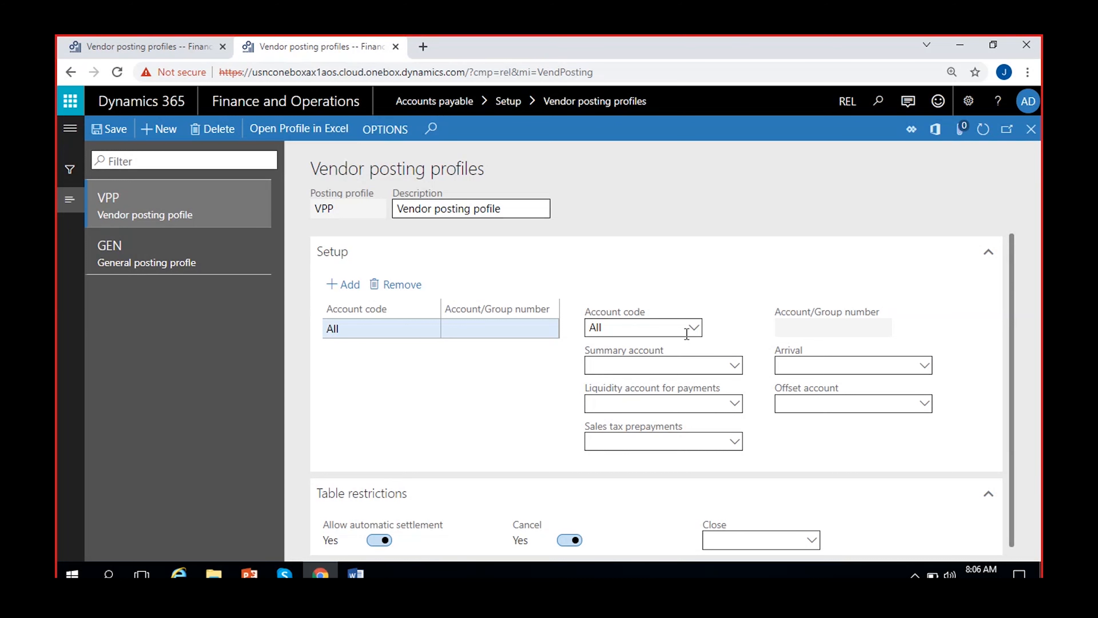
Set the setup line's account code to Group, try group number 02, and settle on 01, Domestic vendors
click(694, 328)
click(622, 368)
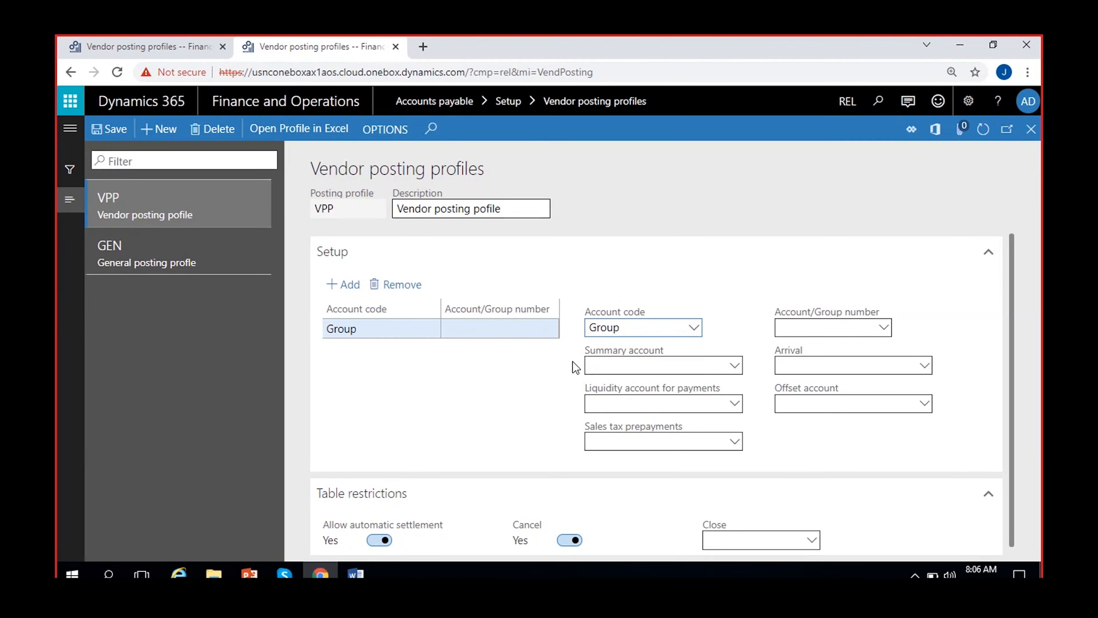
click(884, 328)
click(793, 368)
click(881, 328)
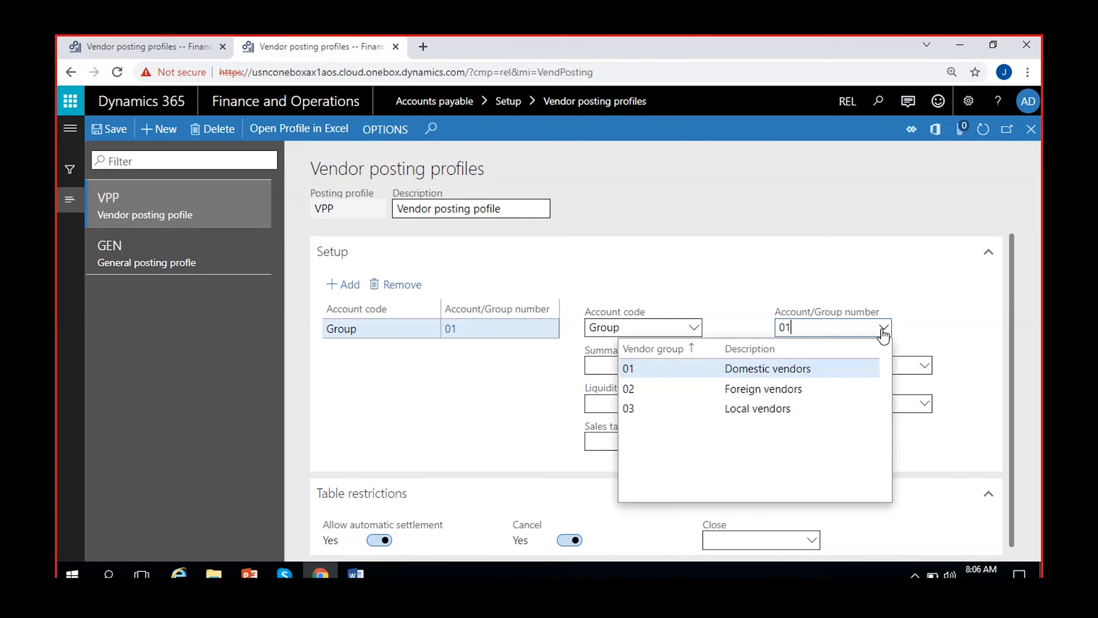
click(781, 389)
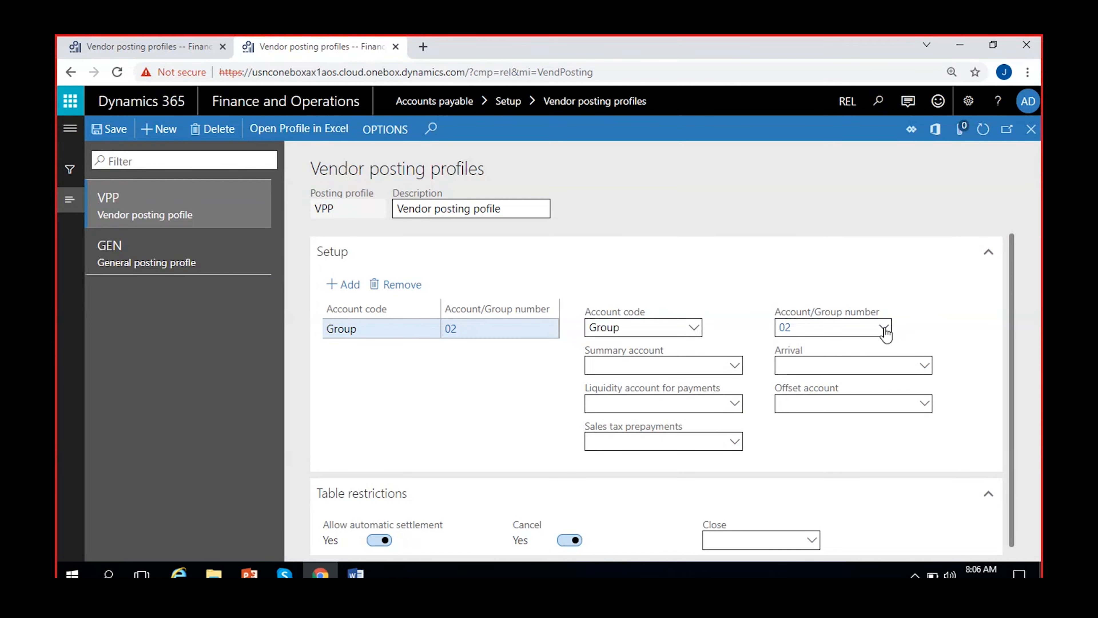
click(767, 369)
Add a setup line for vendor group 02 and open its summary account list, leaving the account empty
click(340, 285)
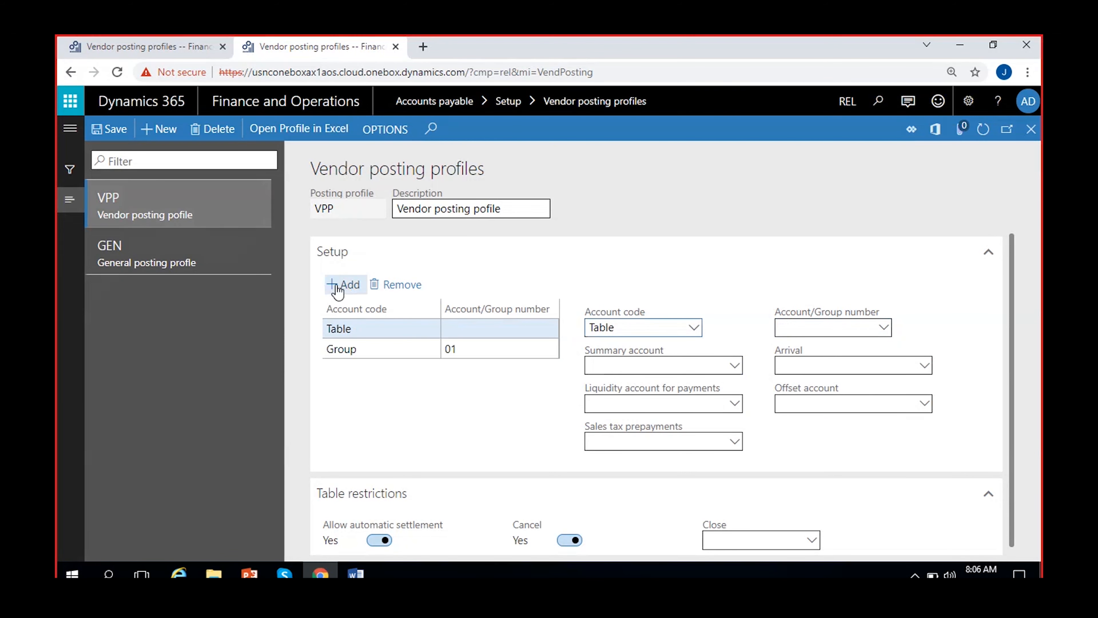
click(693, 328)
click(665, 364)
click(886, 328)
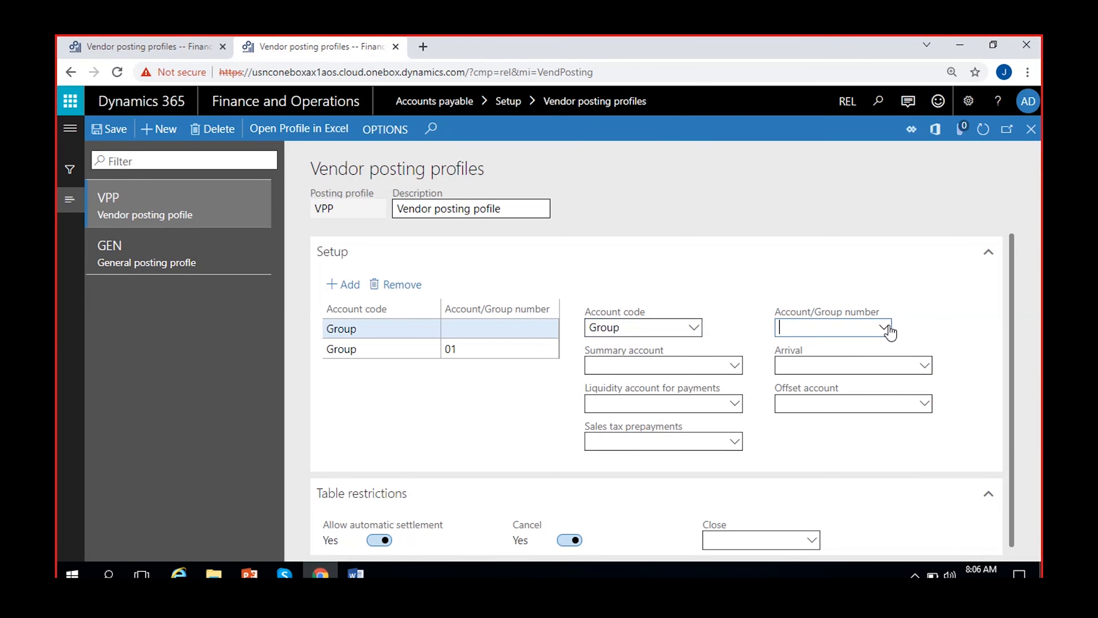
click(753, 387)
click(629, 364)
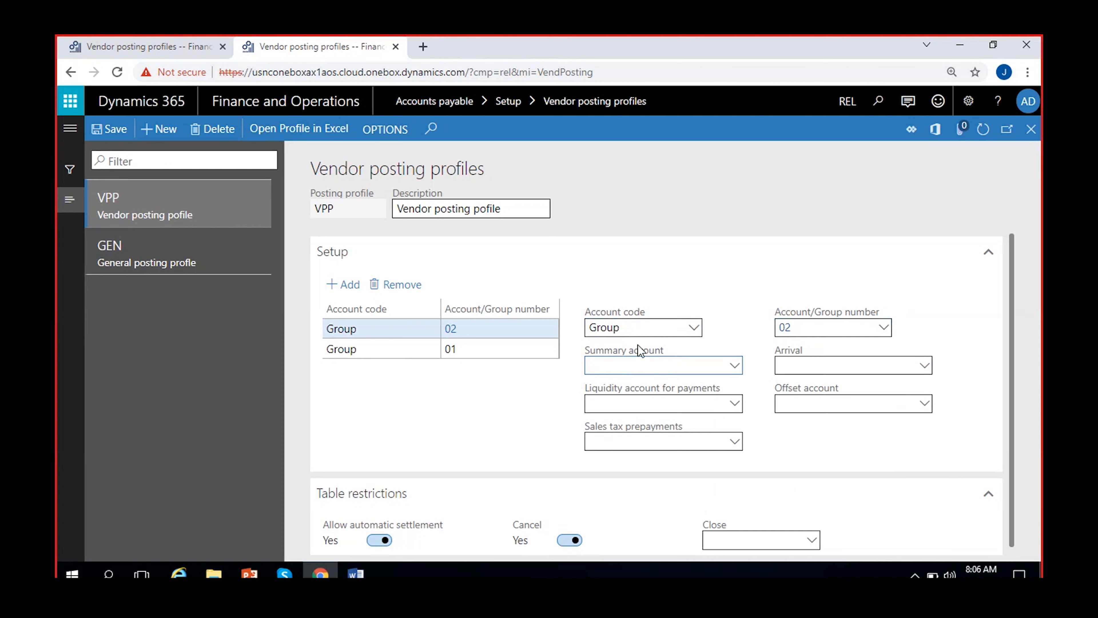
click(736, 366)
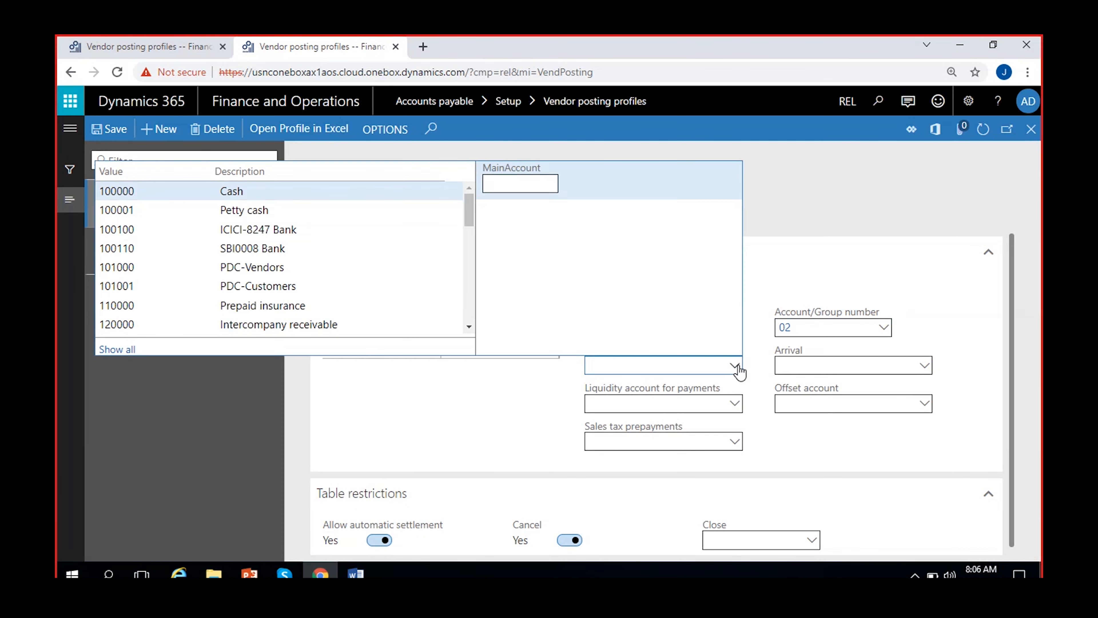
click(539, 394)
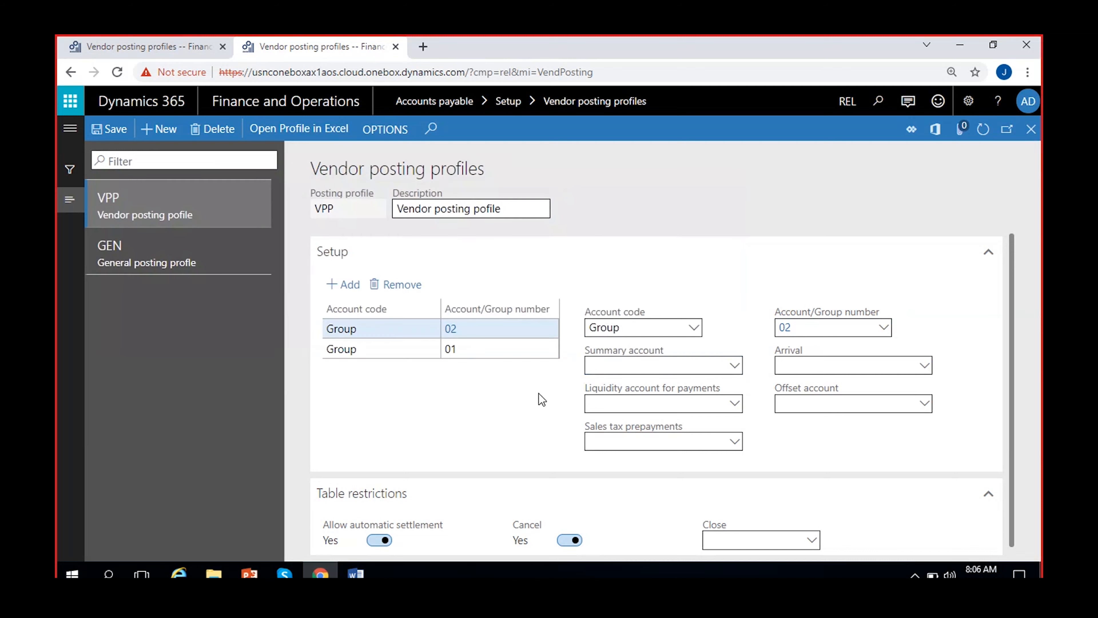
Add a setup line for vendor group 03 and review the account code options without changing the code
click(342, 284)
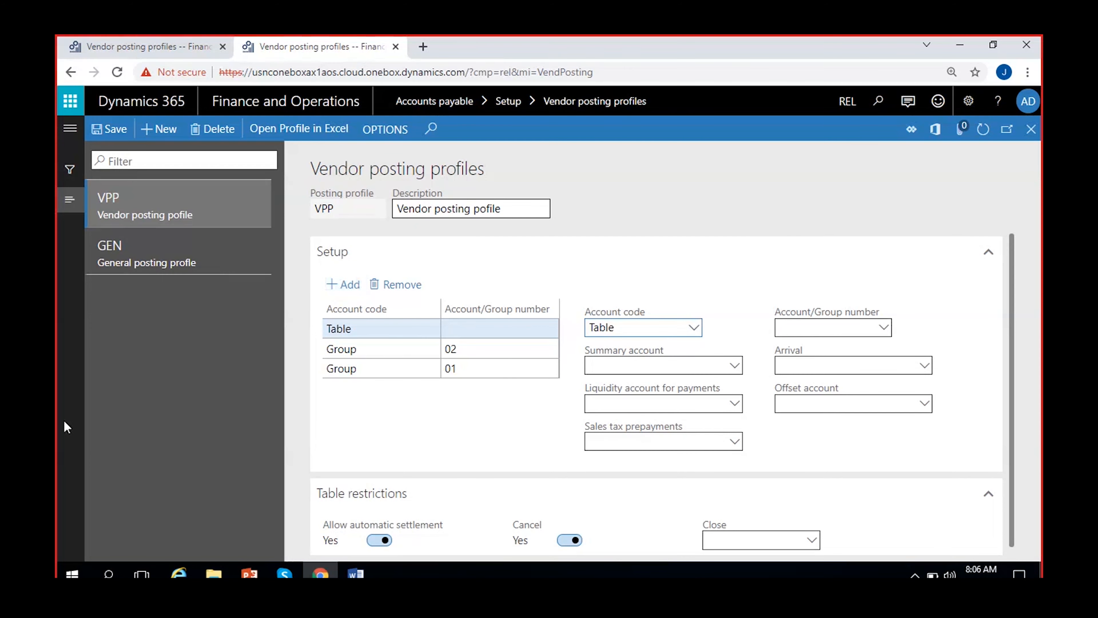
click(695, 331)
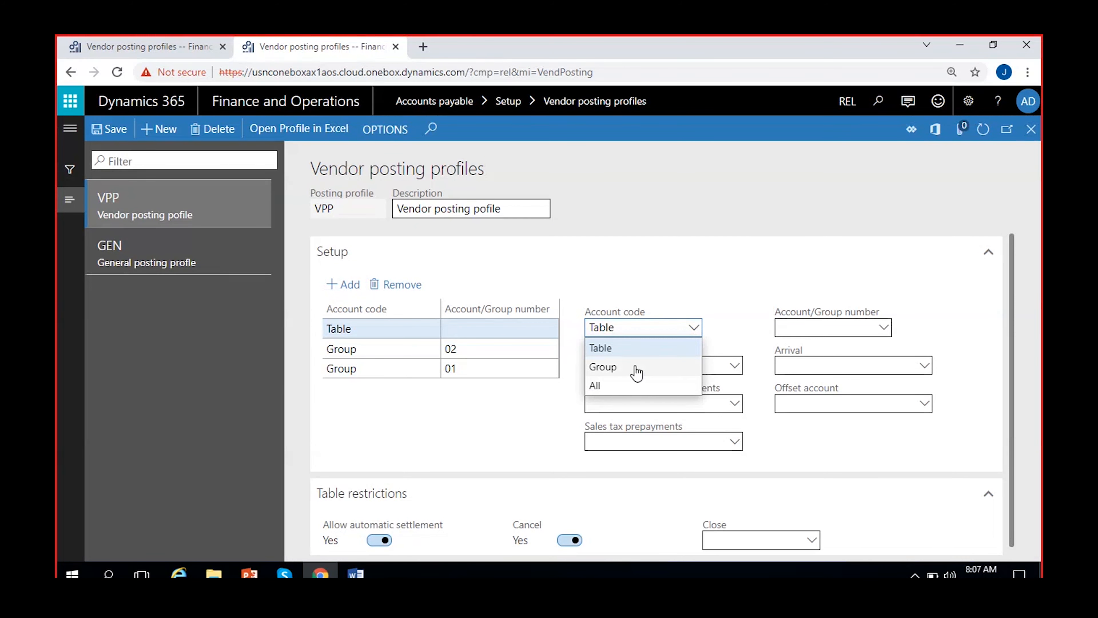
click(634, 367)
click(884, 332)
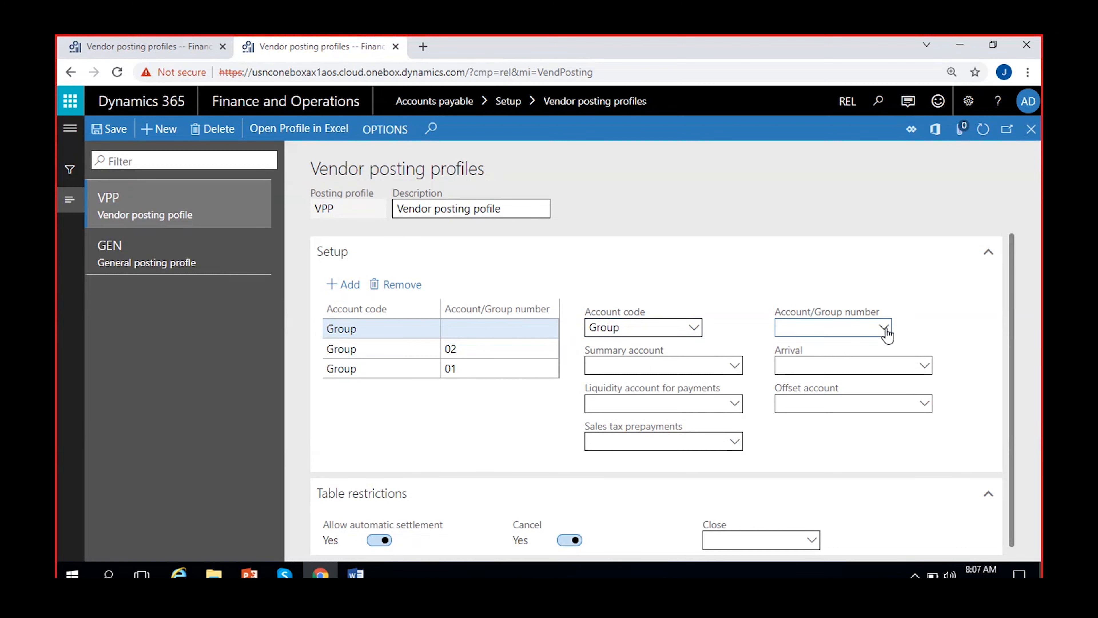
click(748, 409)
click(621, 366)
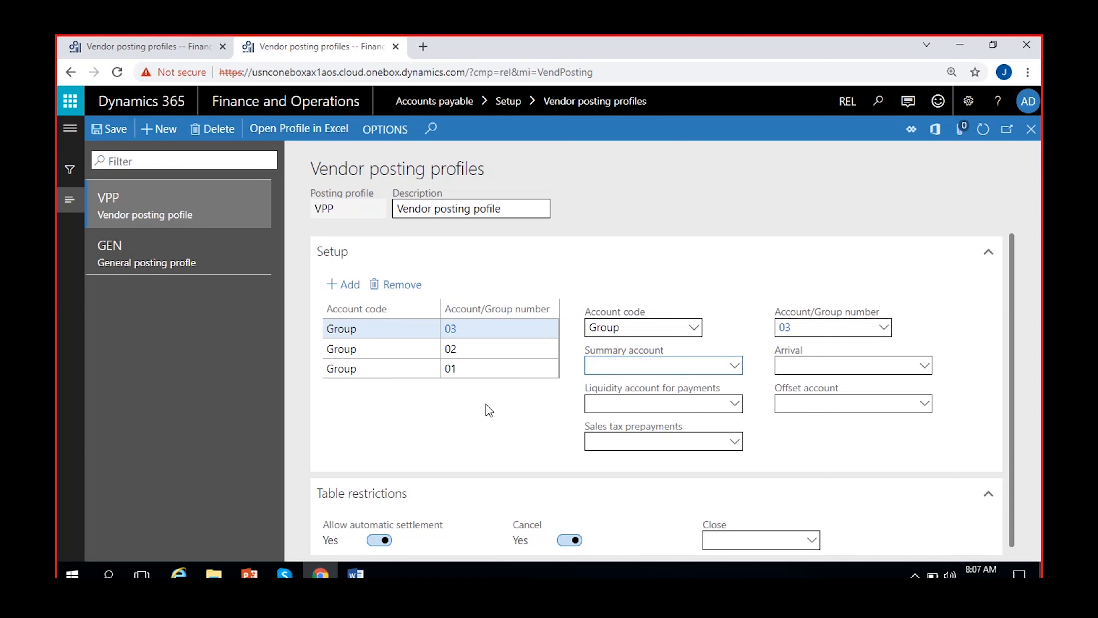
click(693, 327)
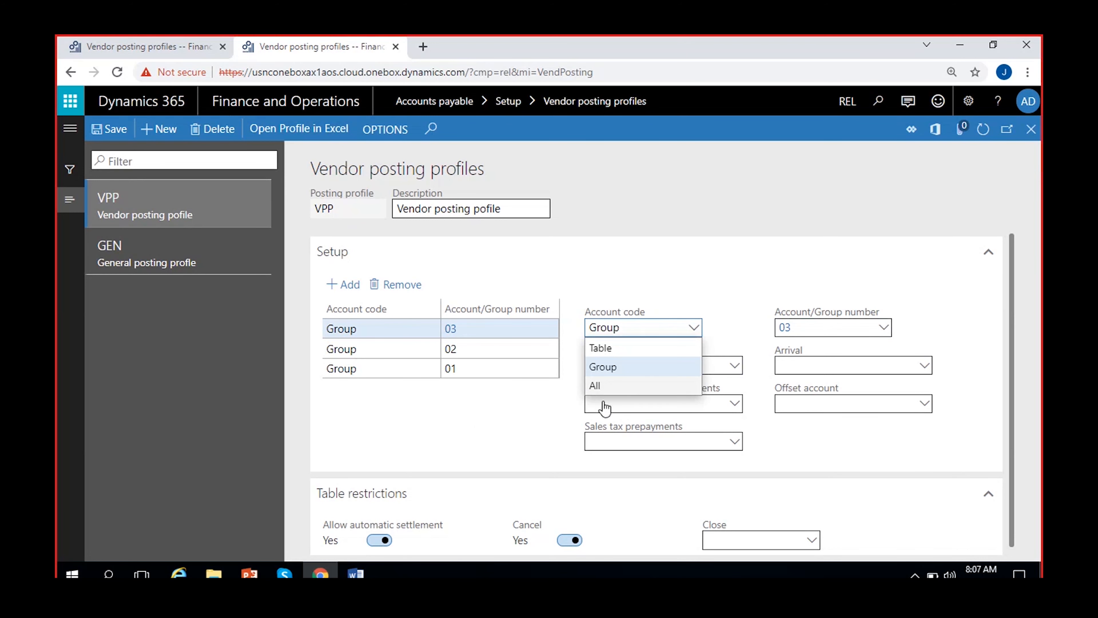
click(500, 411)
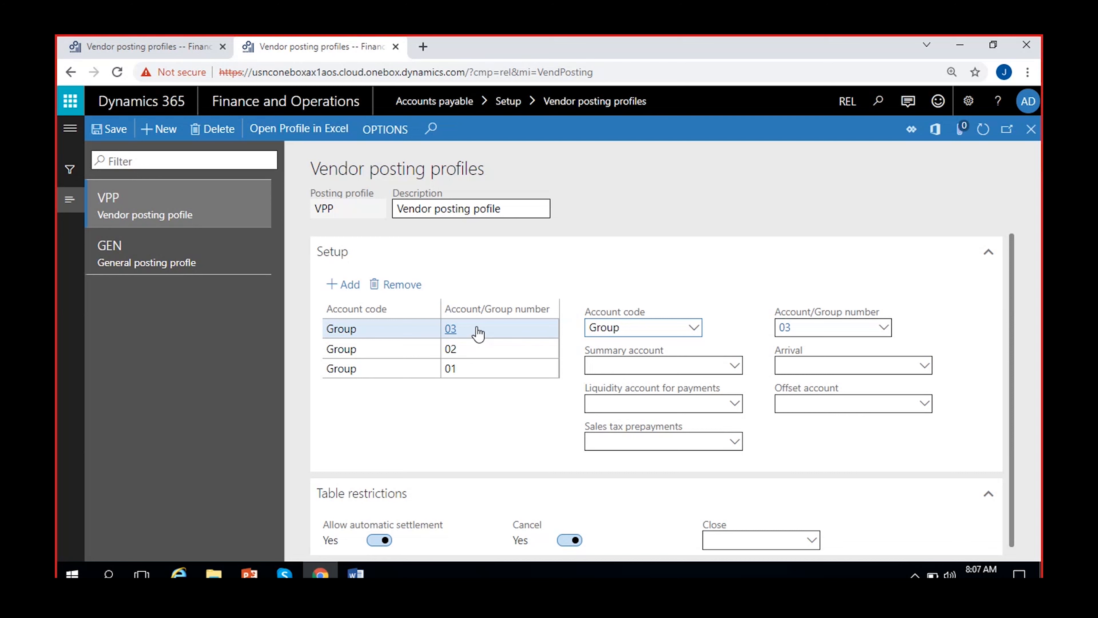
click(487, 349)
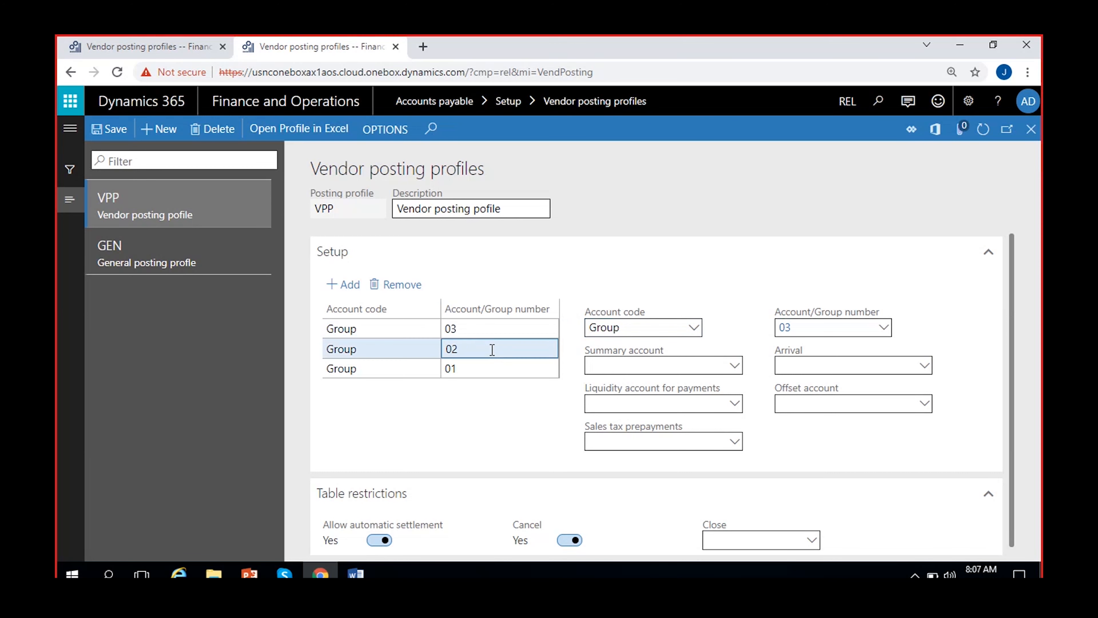
click(418, 294)
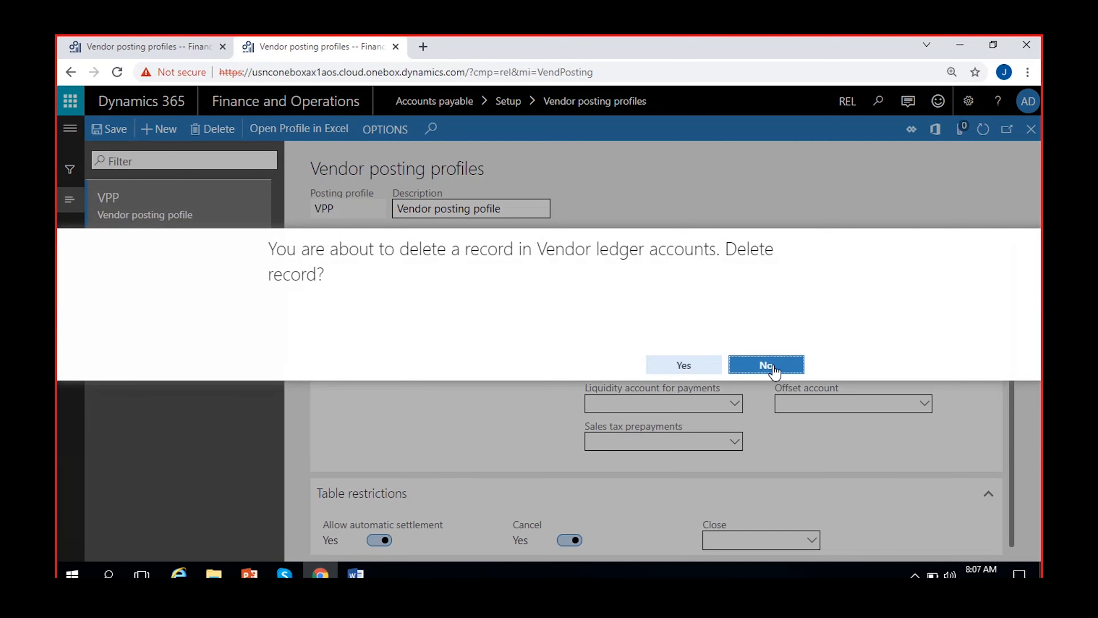
click(774, 368)
Remove the setup lines for vendor groups 01 and 03 from the VPP profile
click(506, 366)
click(415, 283)
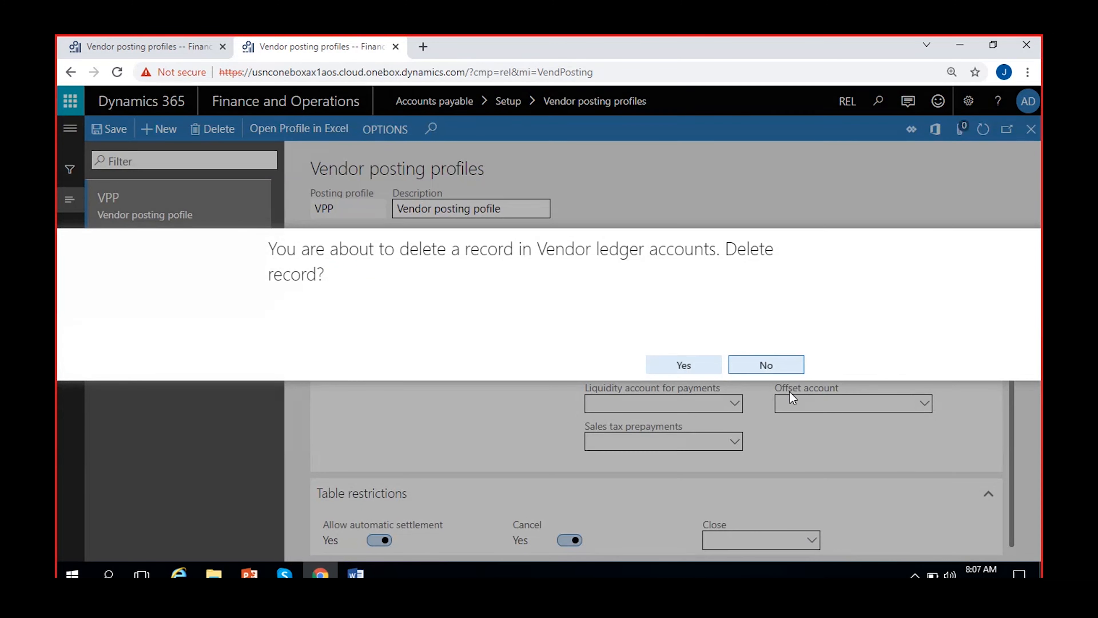
click(682, 366)
click(481, 327)
click(400, 284)
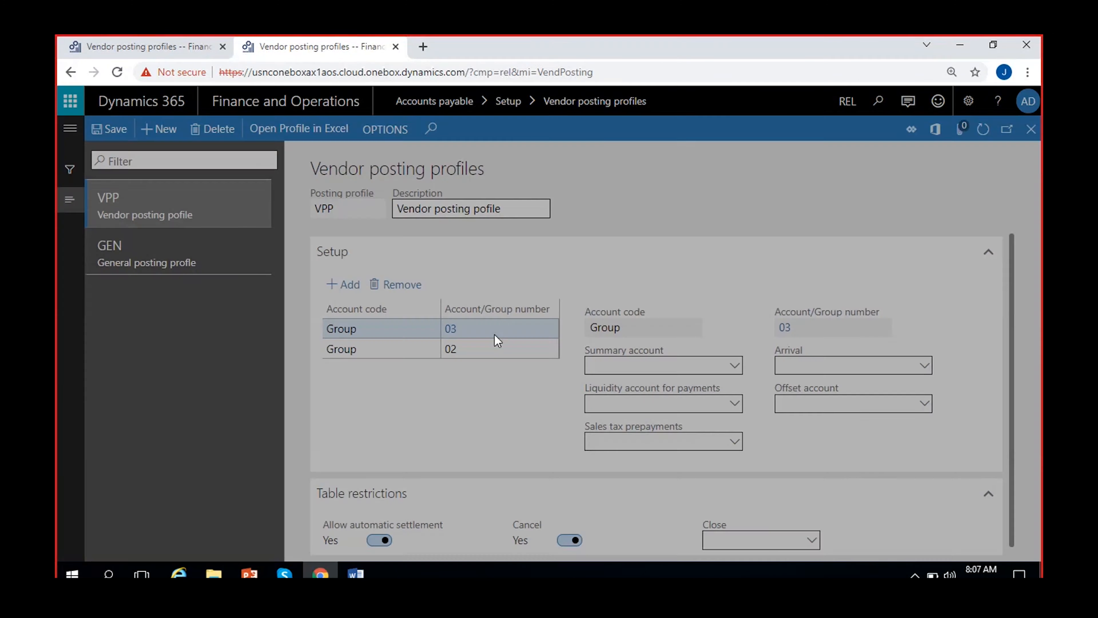
click(656, 367)
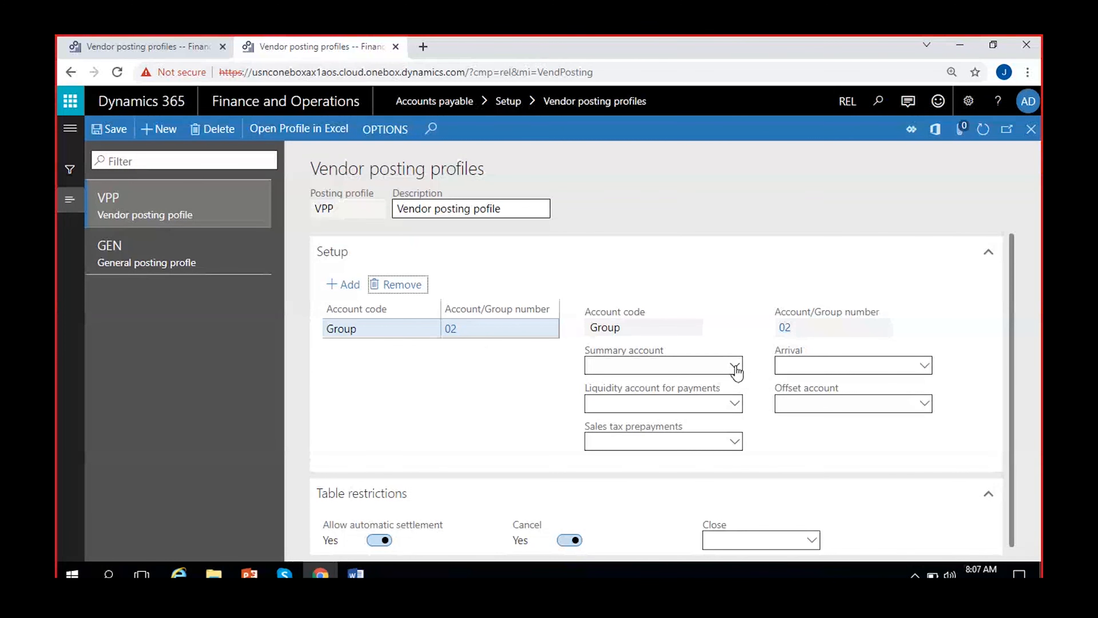
Add a setup line to the VPP profile with account code All
click(342, 285)
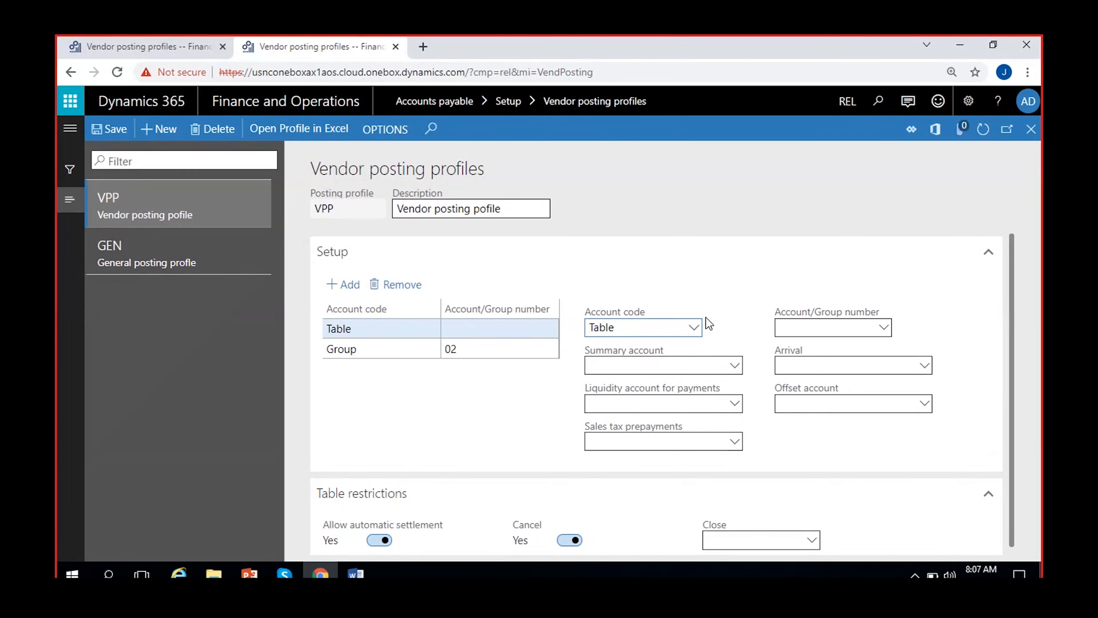
click(693, 327)
click(615, 385)
click(672, 366)
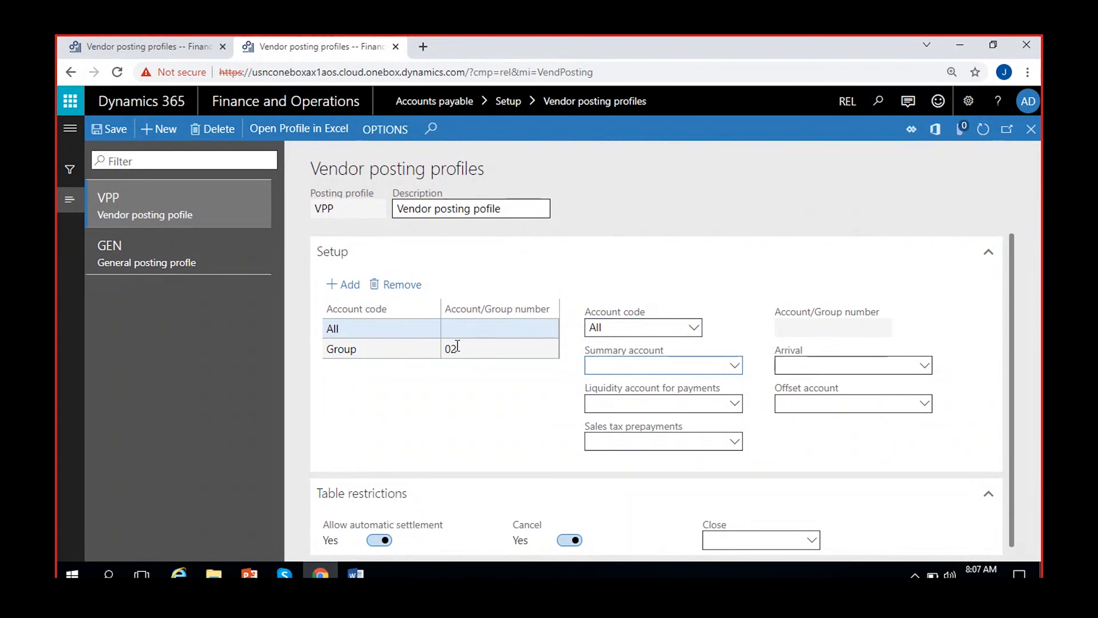
Compare the setup details of the group 02 line and the All line, focusing on each one's summary account
click(443, 347)
click(625, 367)
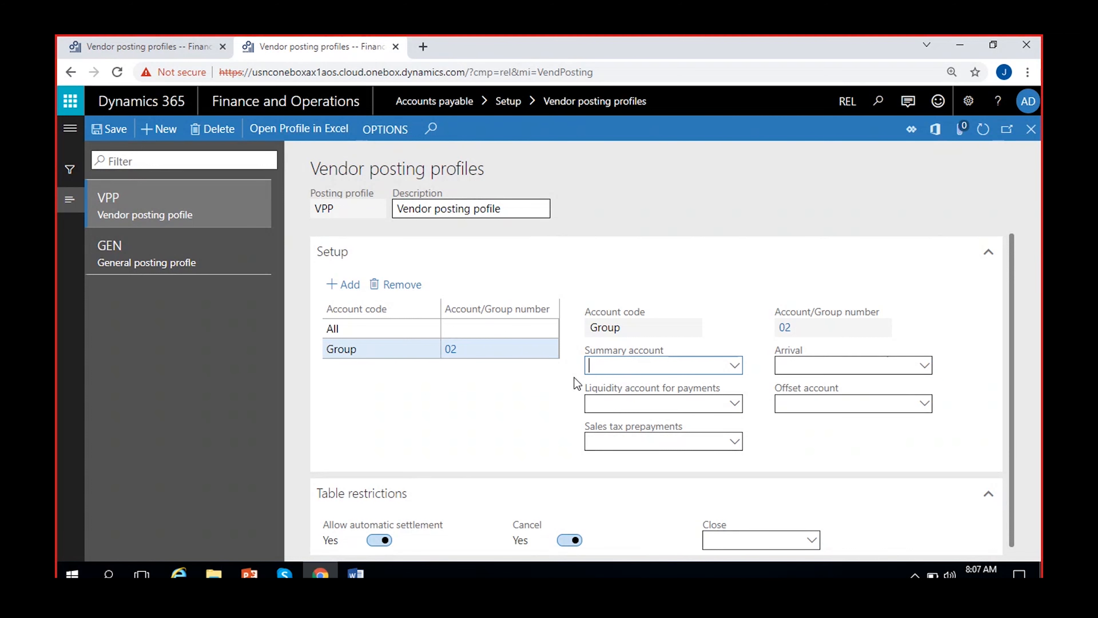
click(487, 326)
click(595, 363)
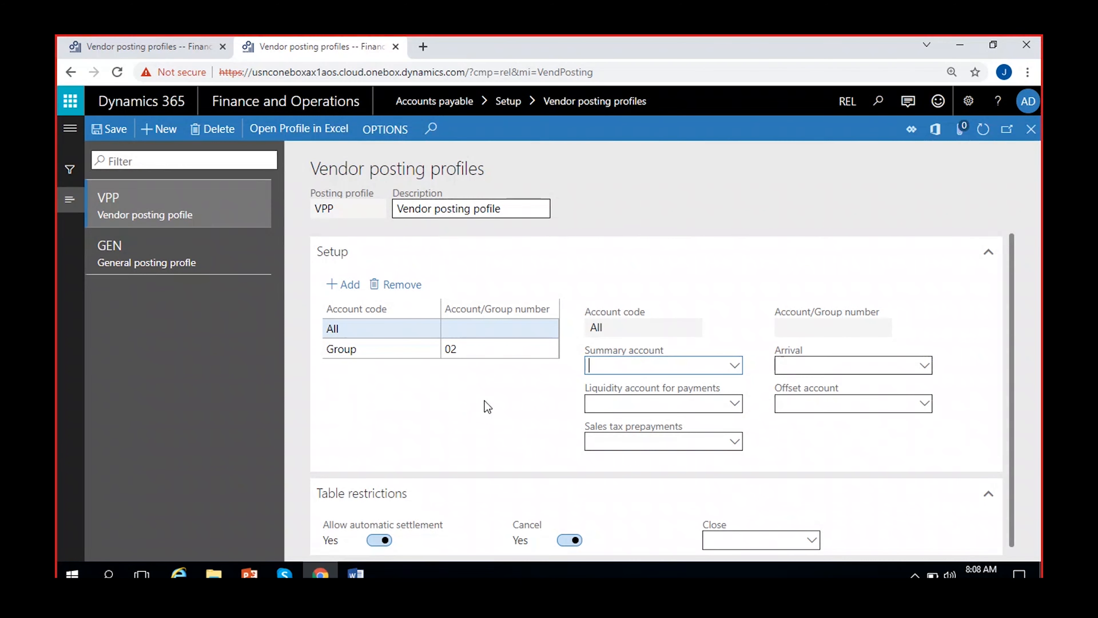
Add a setup line with account code Table and assign it the second vendor account in the vendor list
click(491, 346)
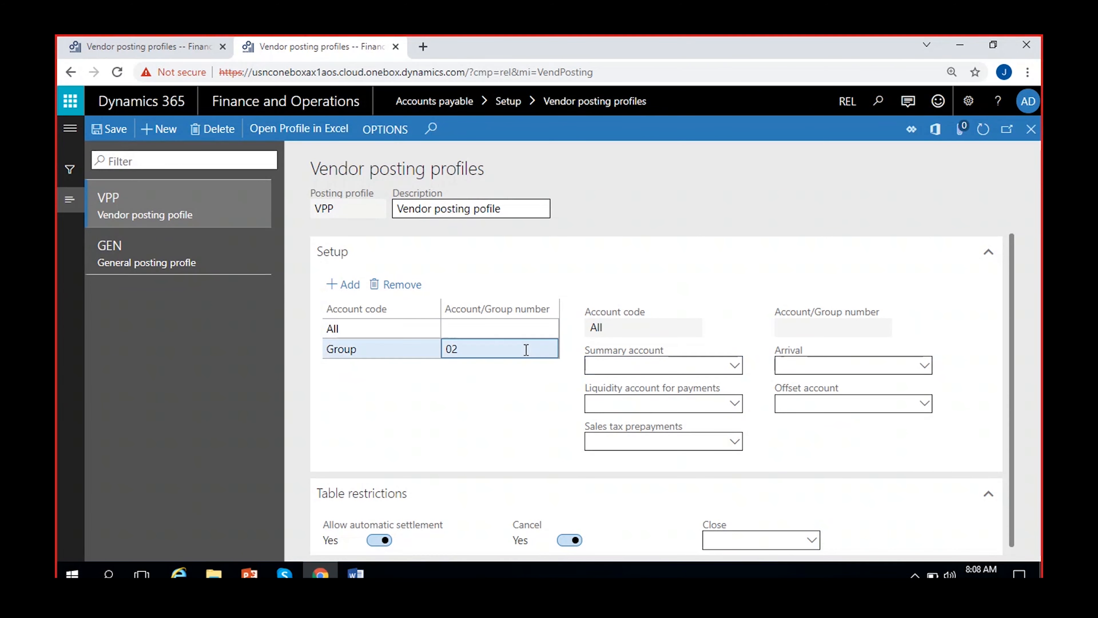
click(345, 284)
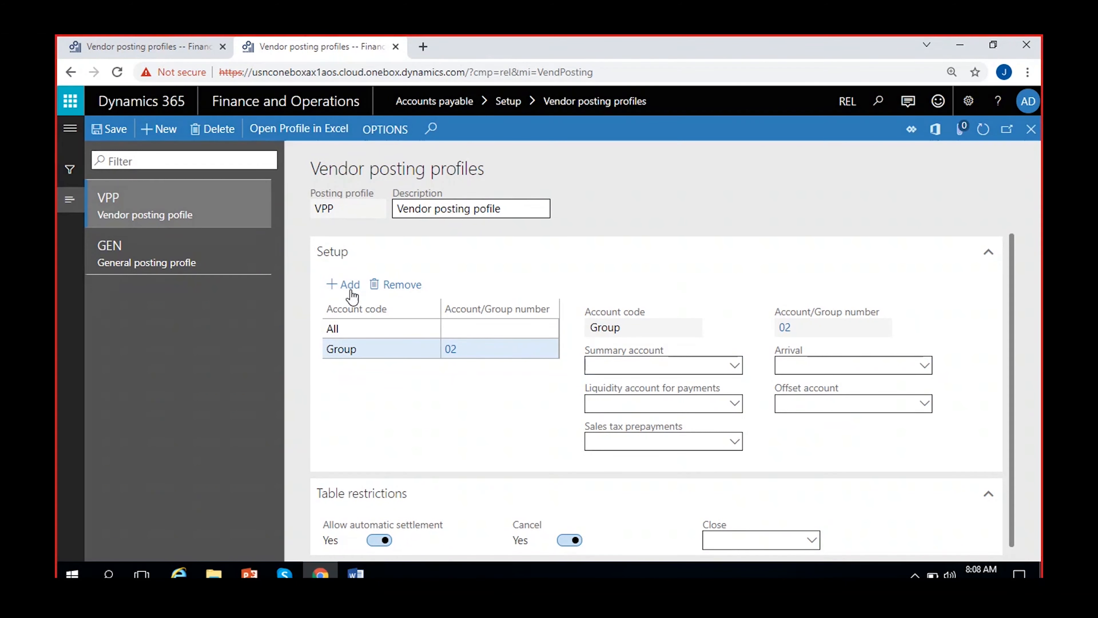
click(488, 345)
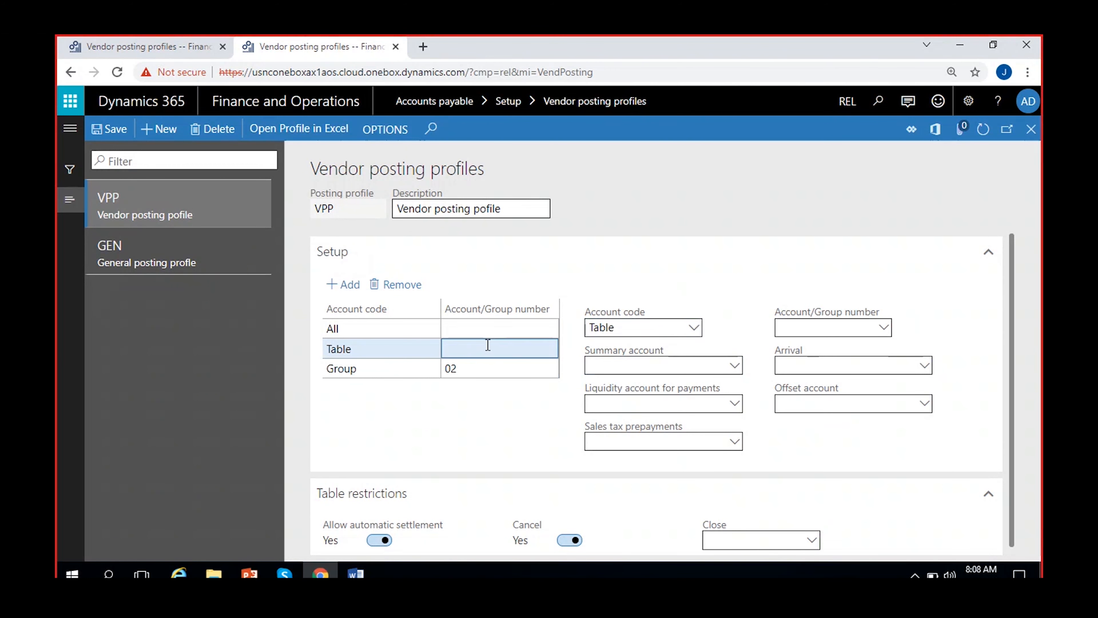
click(884, 329)
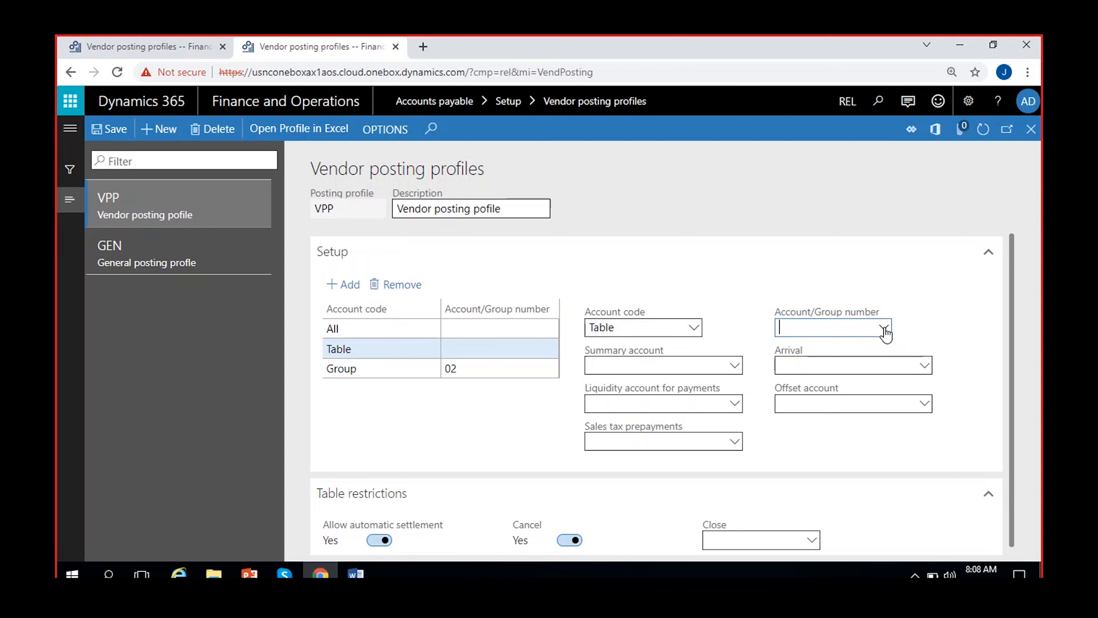
click(884, 330)
click(790, 386)
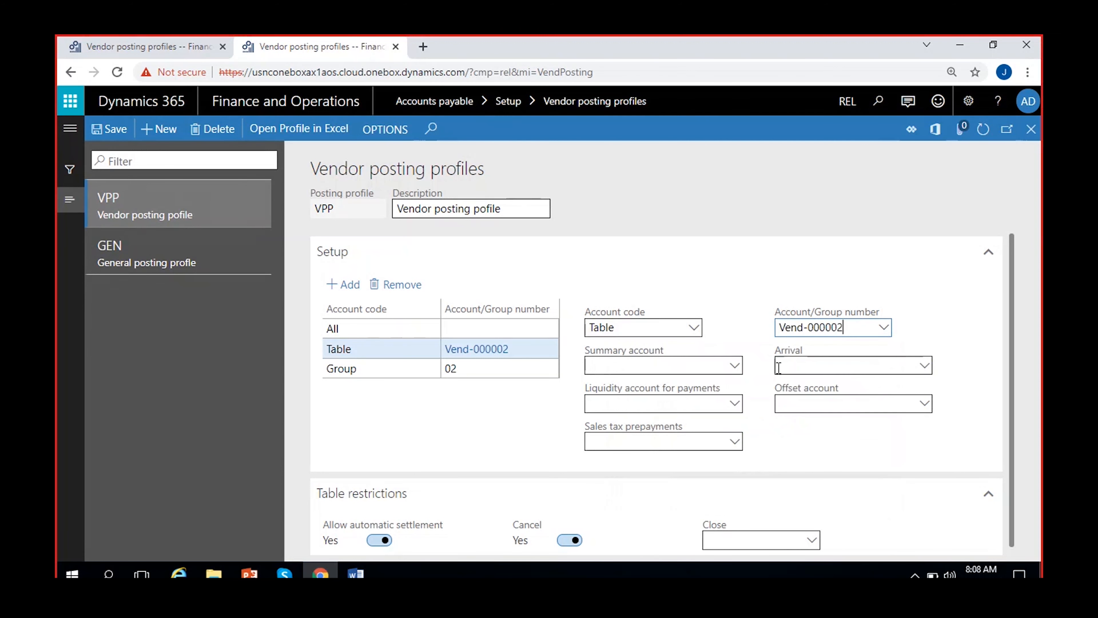
click(644, 362)
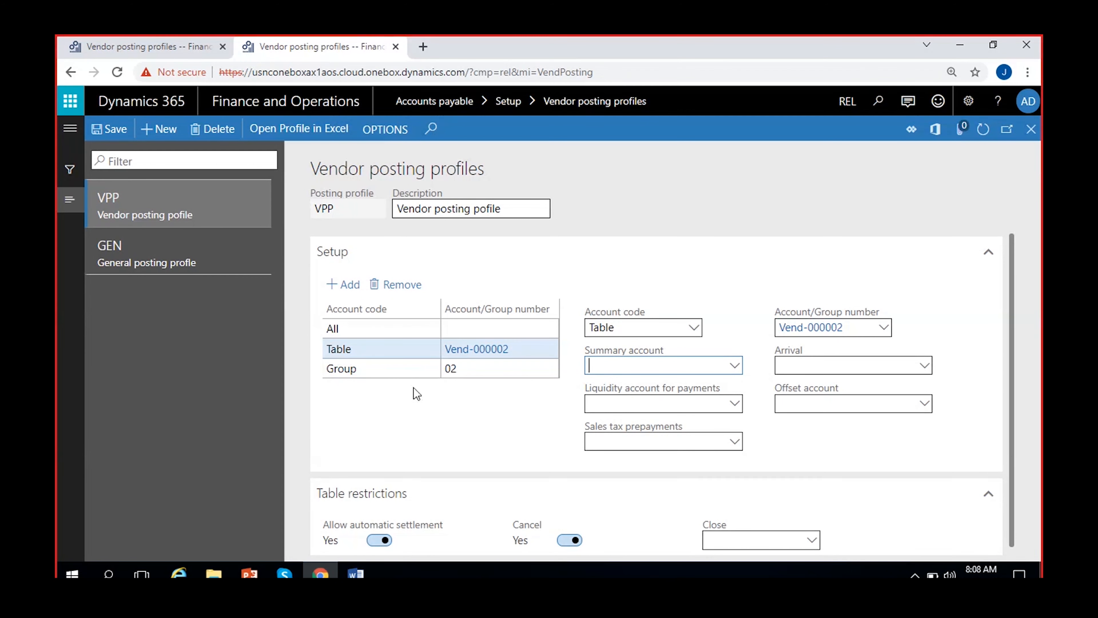
Go through the group 02 line and the All line again, checking which summary account each would use
click(474, 370)
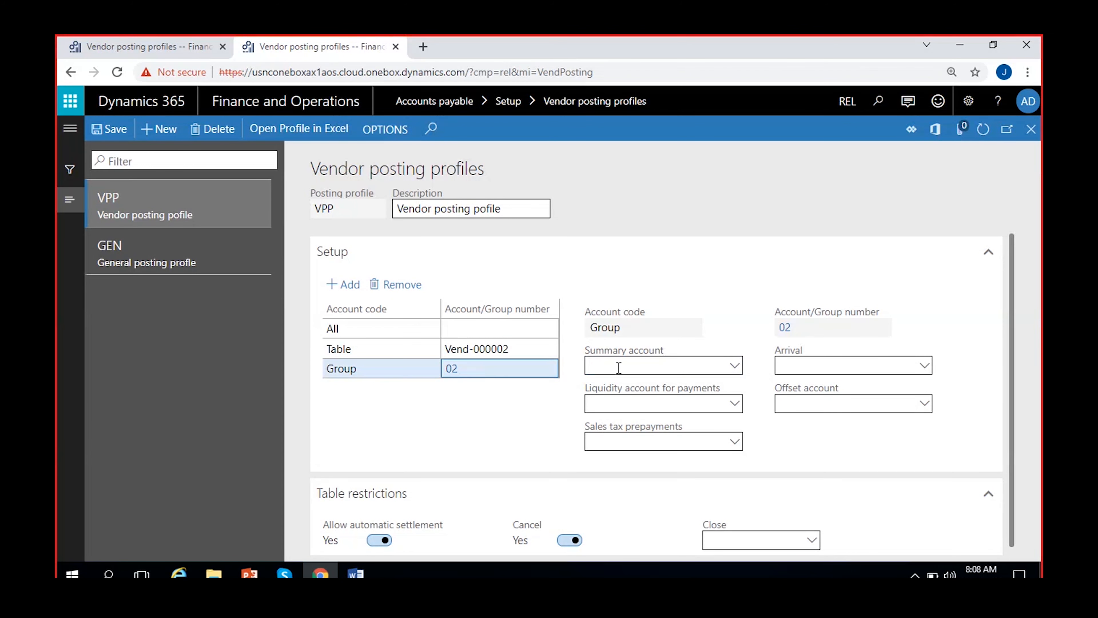
click(601, 368)
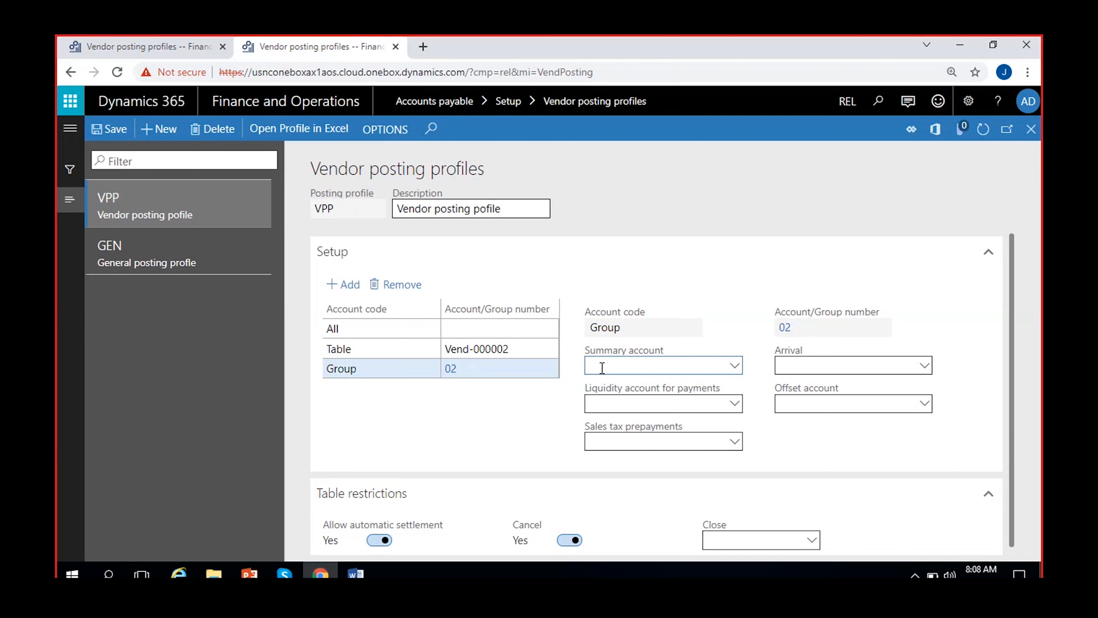
click(479, 329)
click(618, 367)
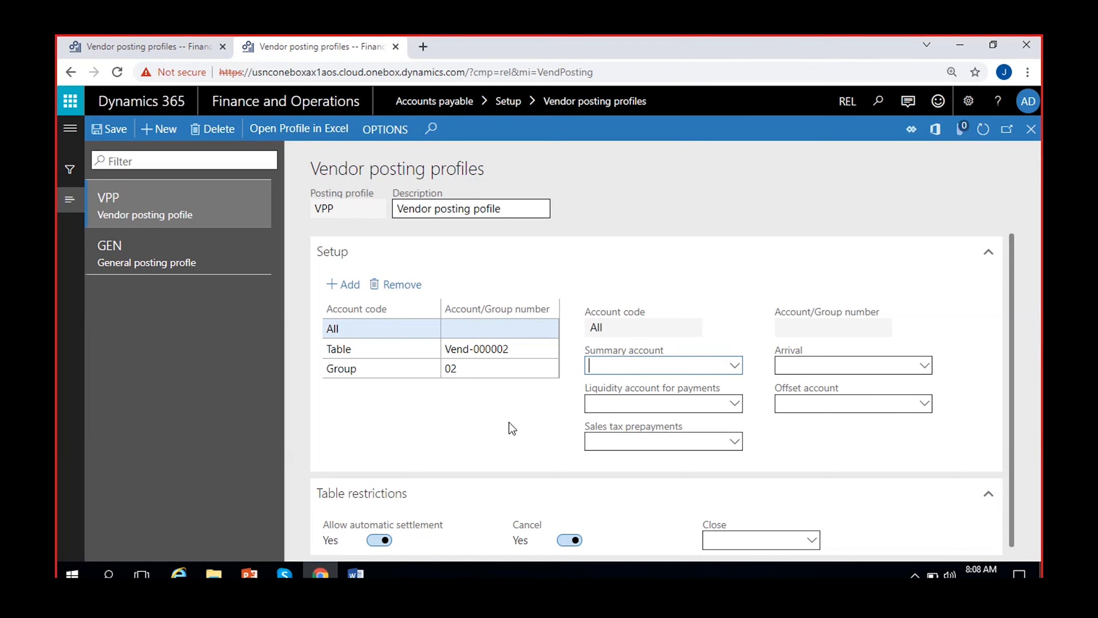
Switch to the Word notes and start a new page after the posting profile definition with the heading "Vendor payment:"
mouse_move(355, 574)
click(313, 544)
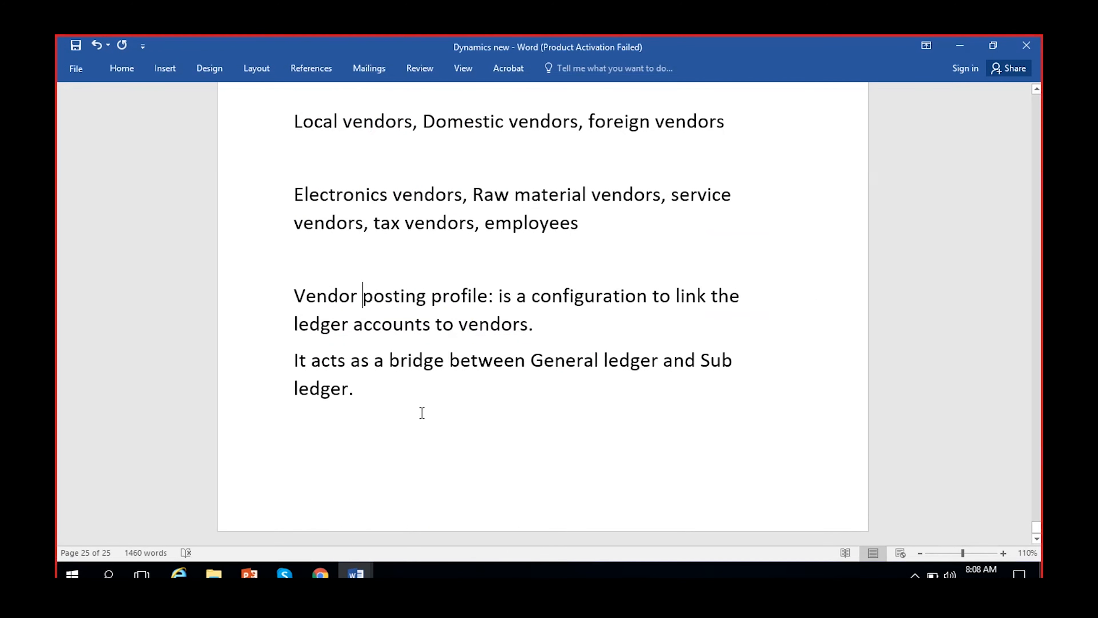
click(552, 410)
key(ctrl+Return)
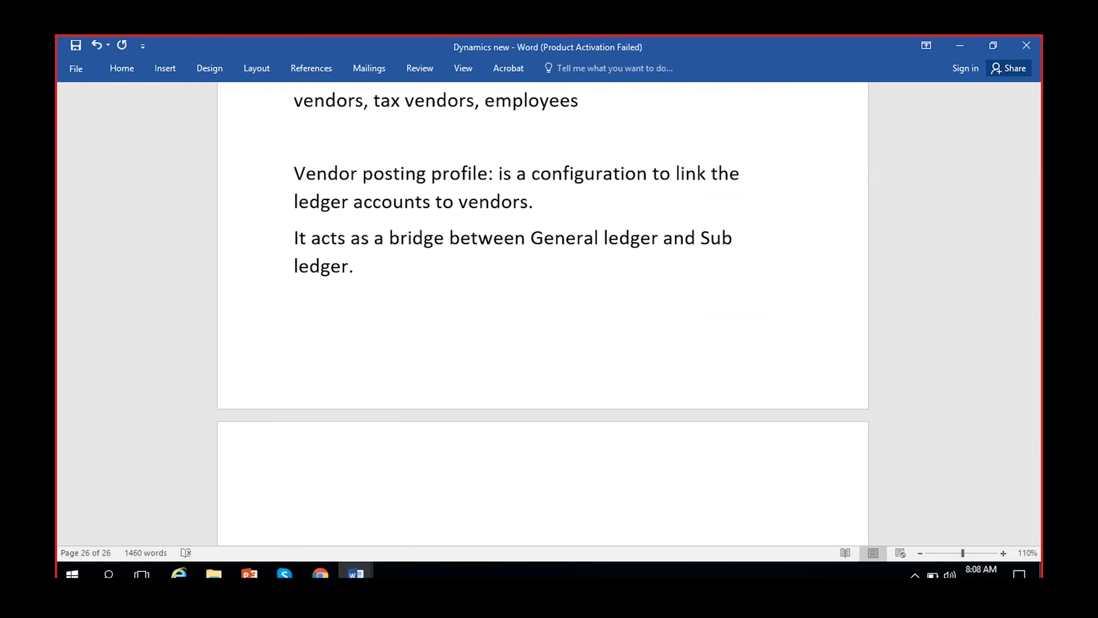
text(Vendor payment)
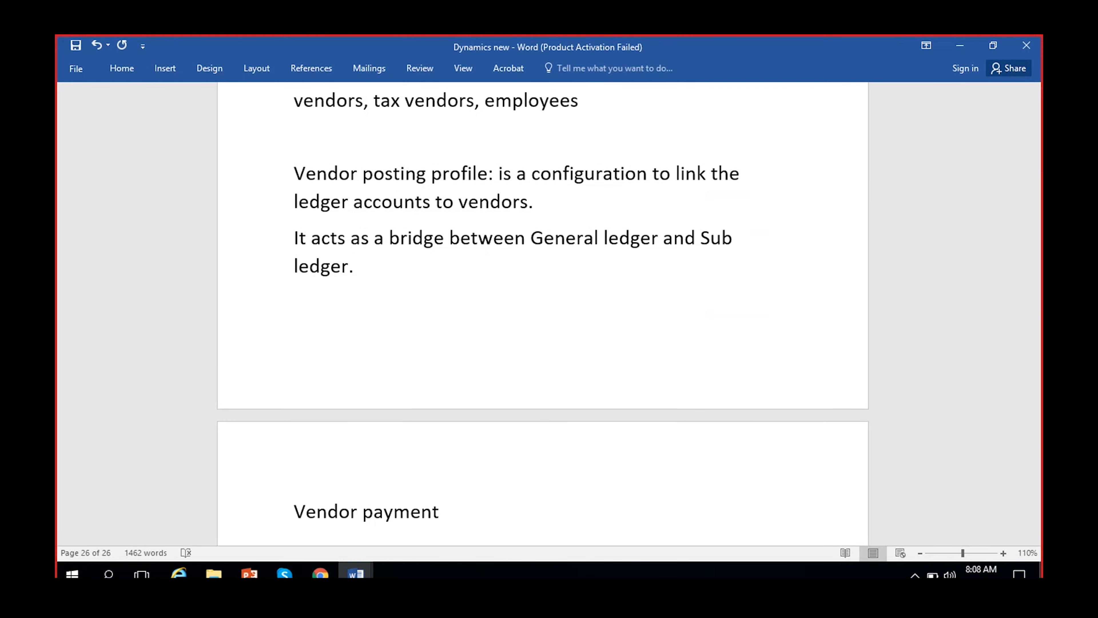
text(:)
key(Return)
Write the payment entry below the heading as two lines, "Vendor Dr" and "Bank Cr"
scroll(552, 415, down, 2)
text(V)
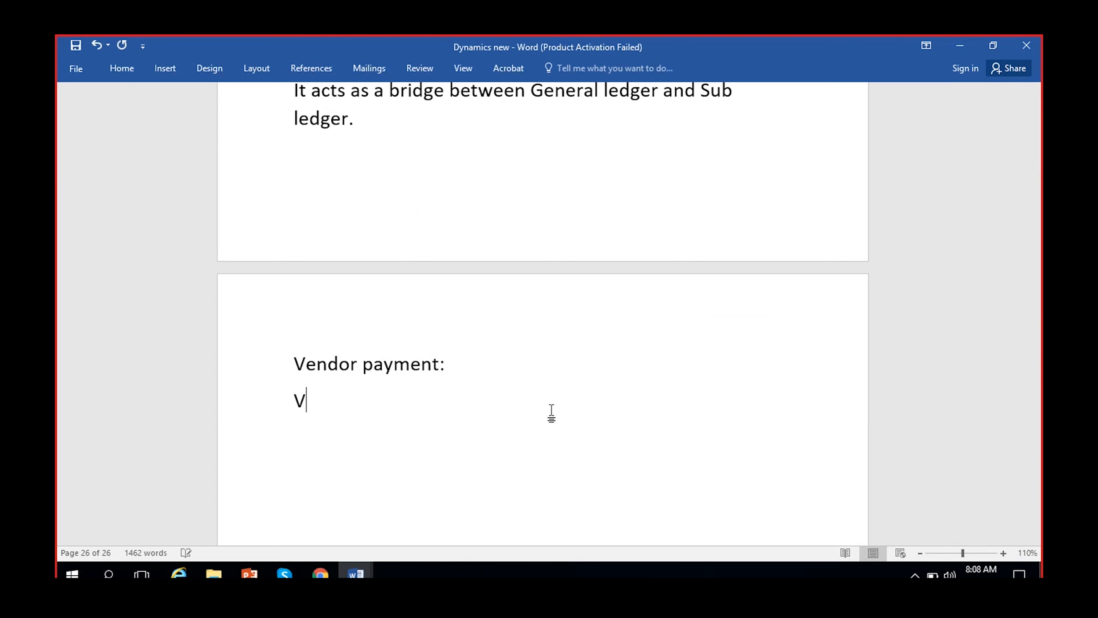
text(endor D)
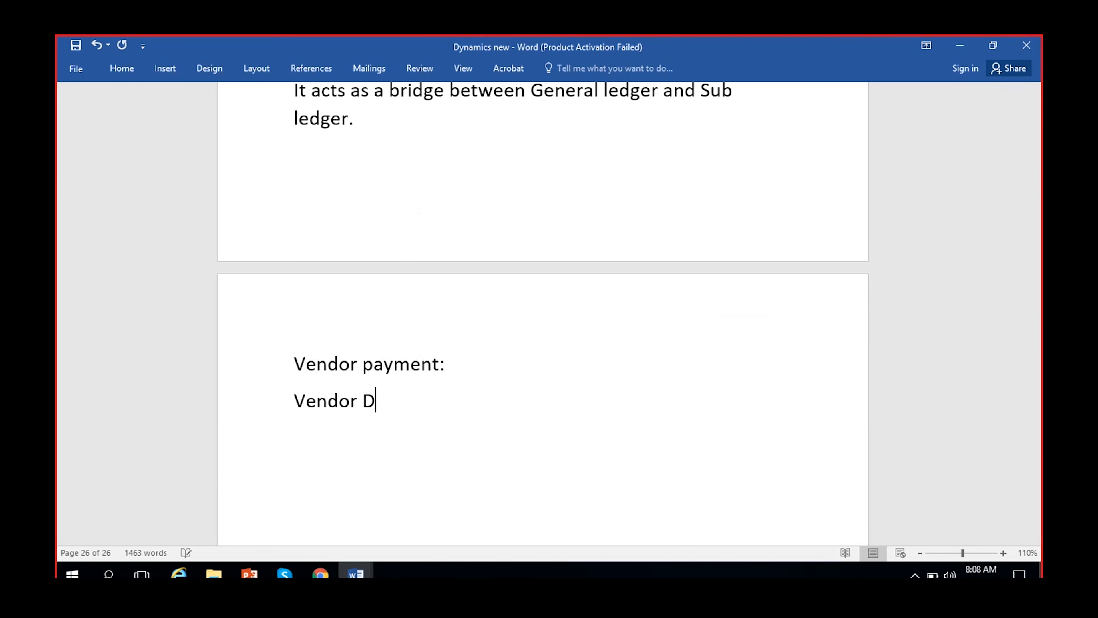
text(r)
key(Return)
text(Bank Cr)
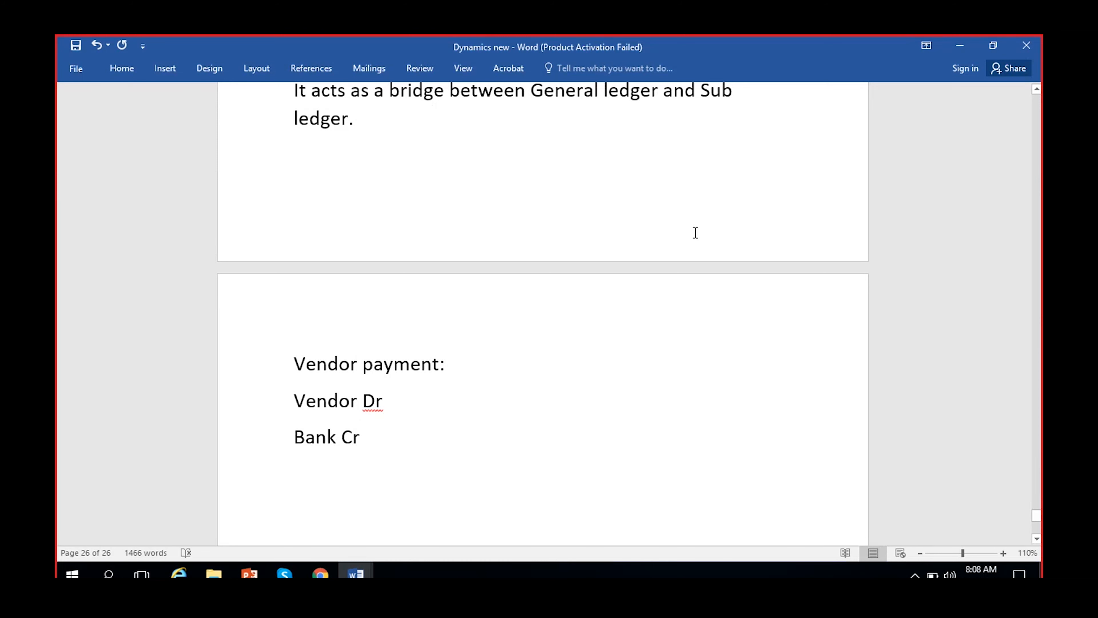
Append the ledger side to the entry: "Accounts payable DR" on the vendor line and "Ledger Bank CR" on the bank line
click(391, 404)
text(- )
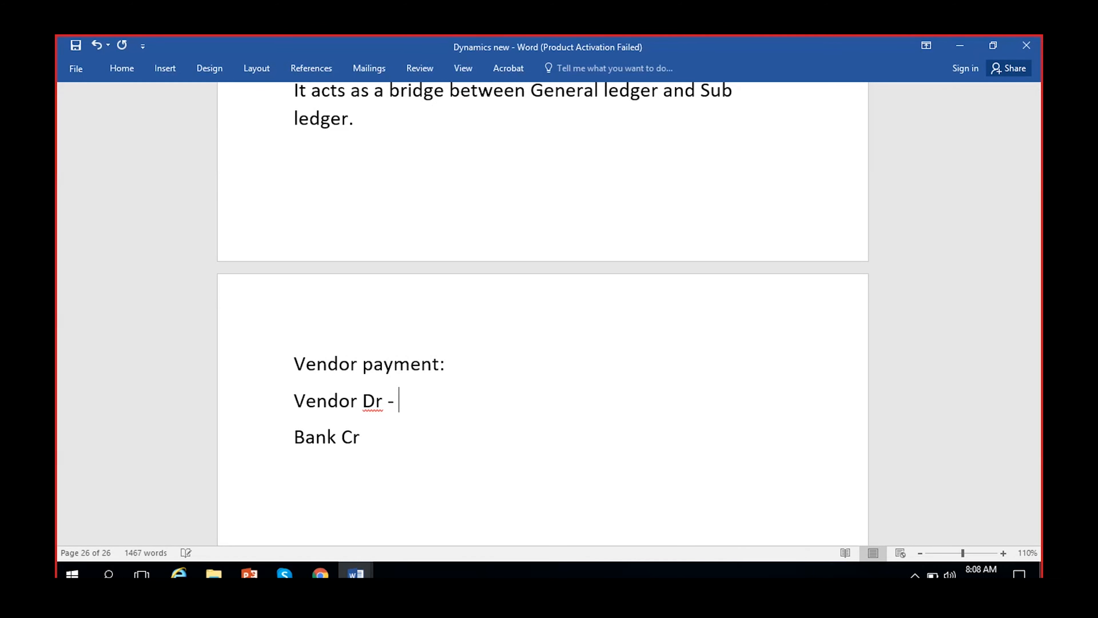
text(ACc)
key(BackSpace)
key(BackSpace)
text(ccounts pau)
key(BackSpace)
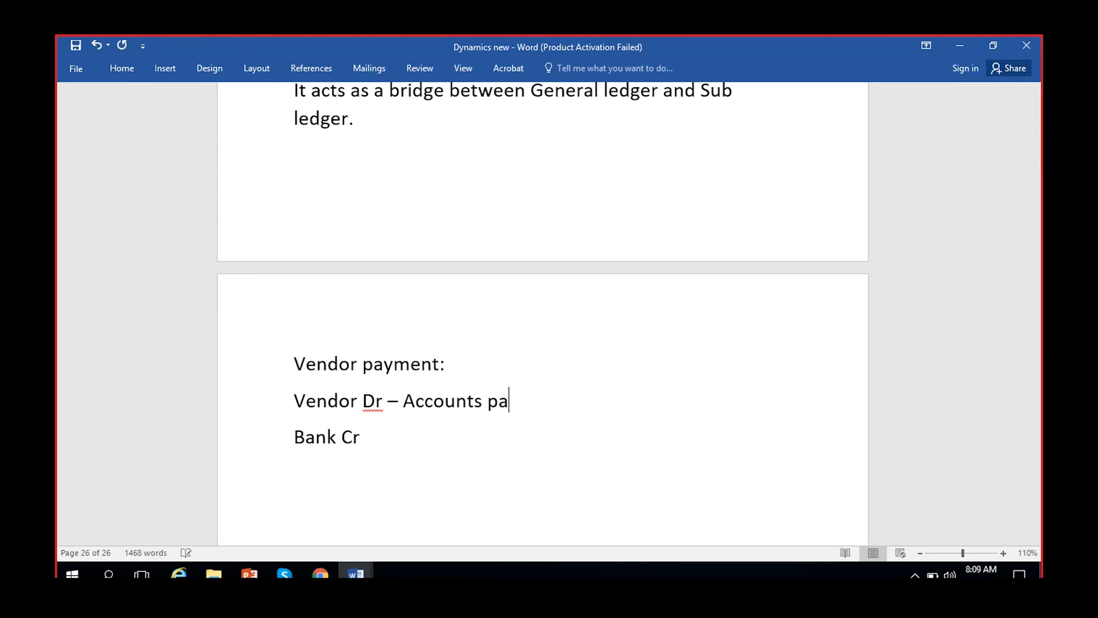
text(yable DR)
click(440, 443)
text(-  Ledger Bank CR)
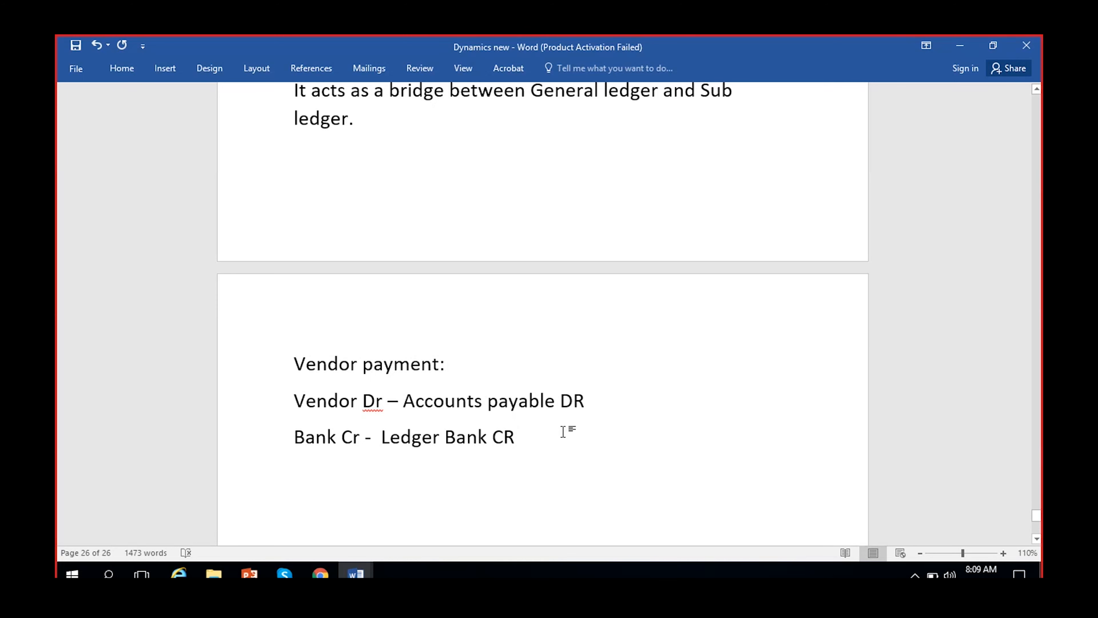
drag(405, 400, 596, 417)
Switch back to Dynamics 365 and remove the Table and Group setup lines from the VPP profile
key(alt+Tab)
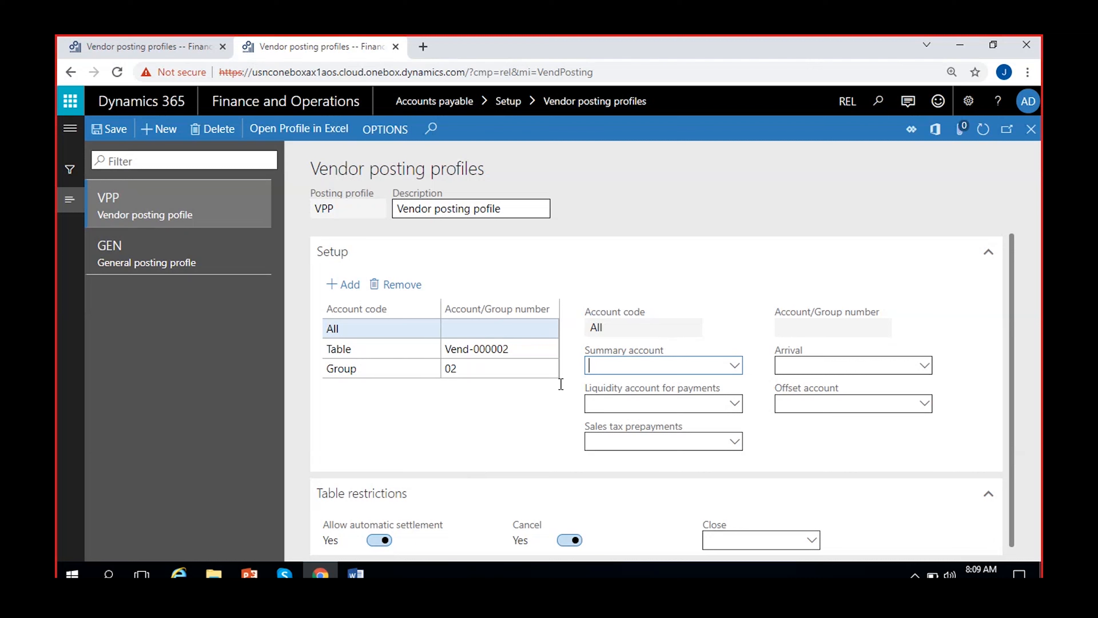
click(406, 349)
click(401, 284)
click(683, 364)
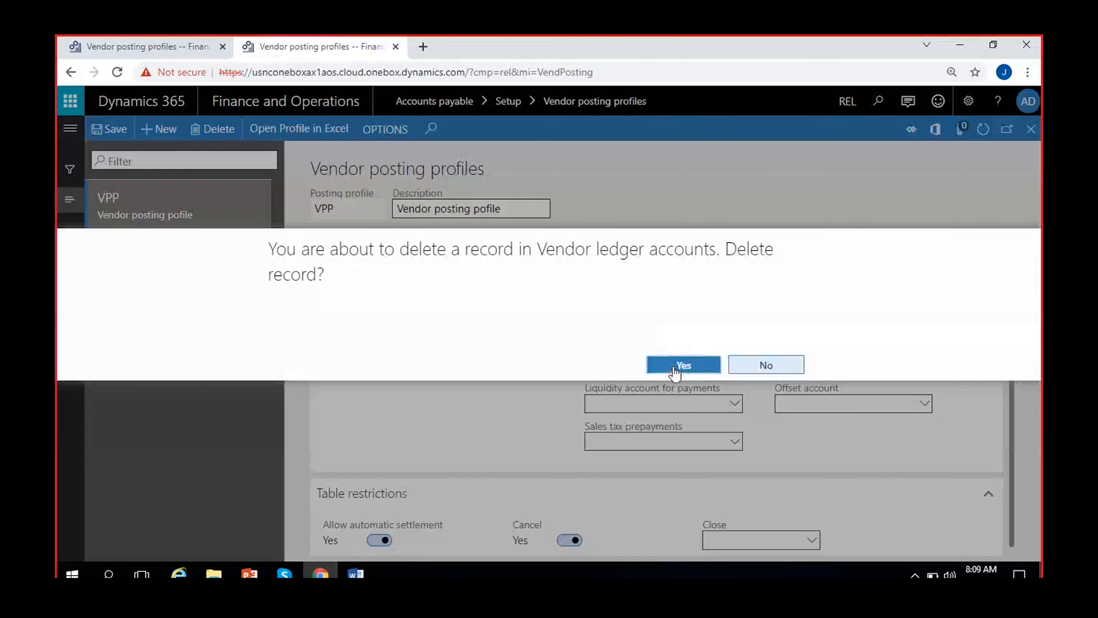
click(682, 364)
Set the All line's summary account to 230000 Accounts payable and look up the chosen account again
click(735, 367)
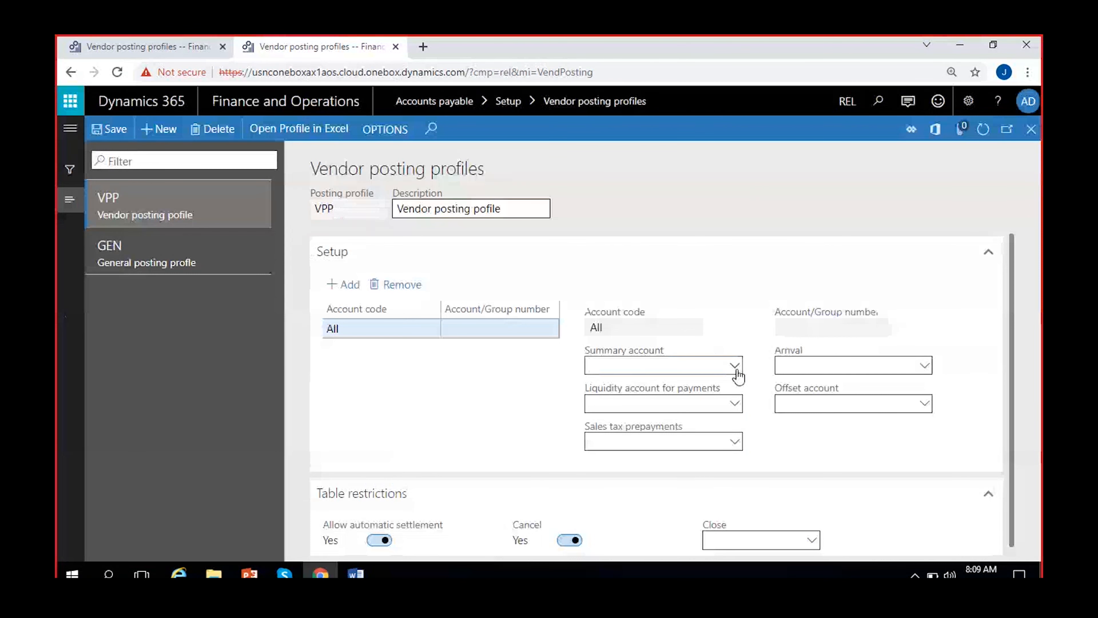
text(acc)
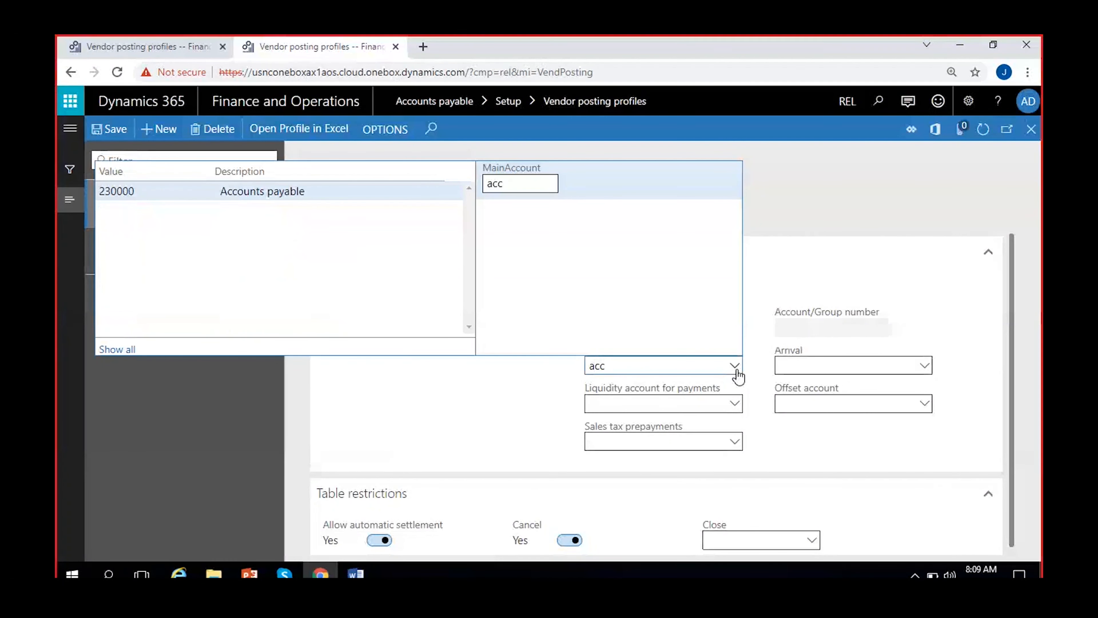
click(322, 190)
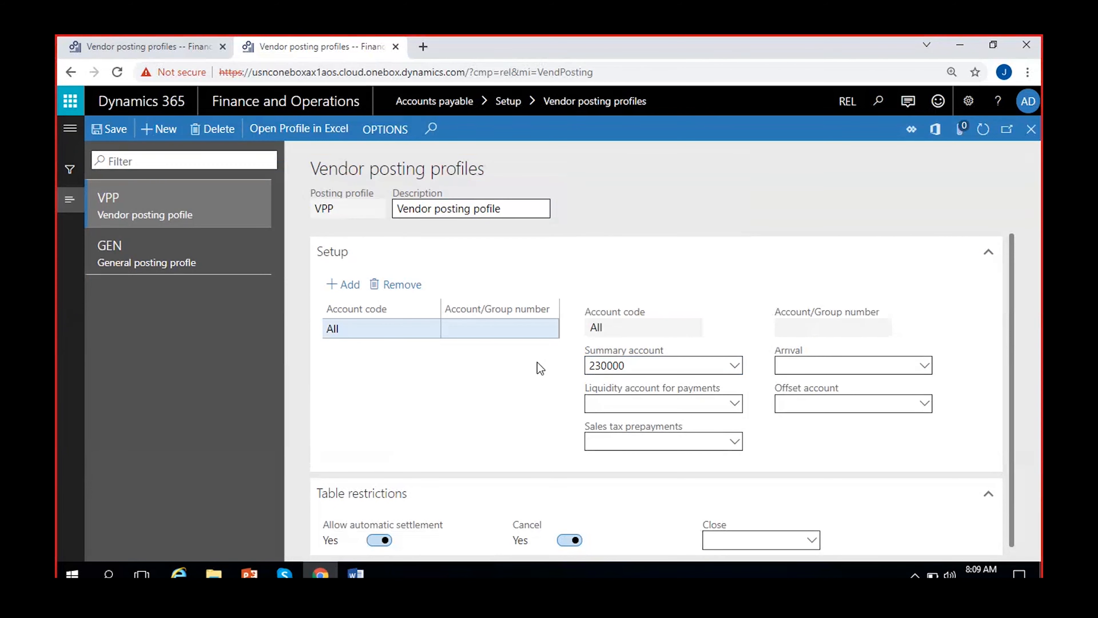
click(393, 325)
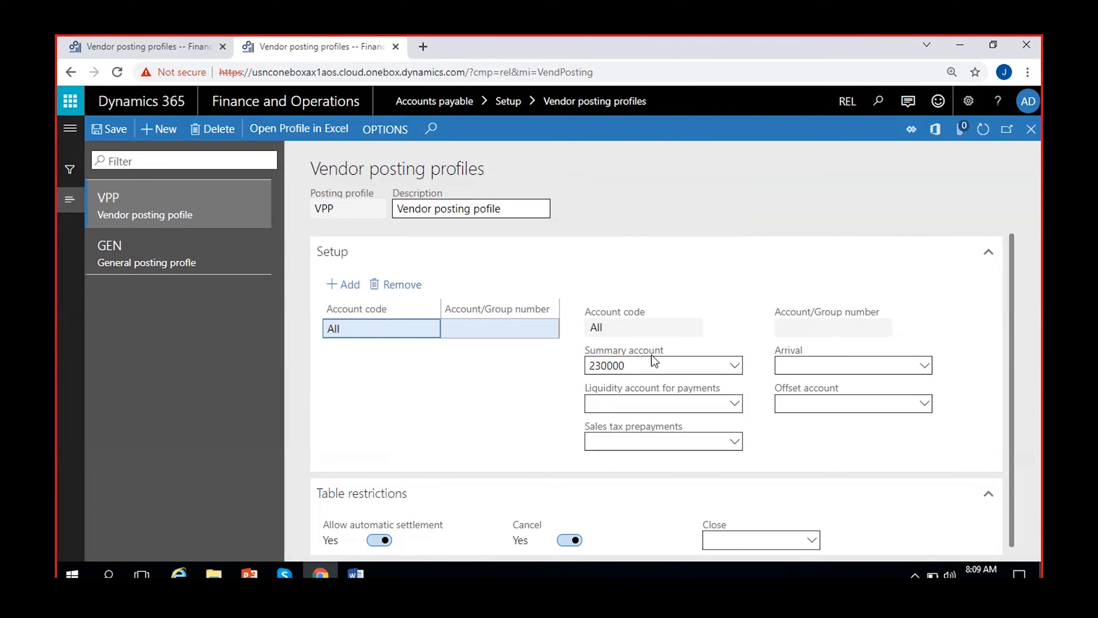
click(724, 333)
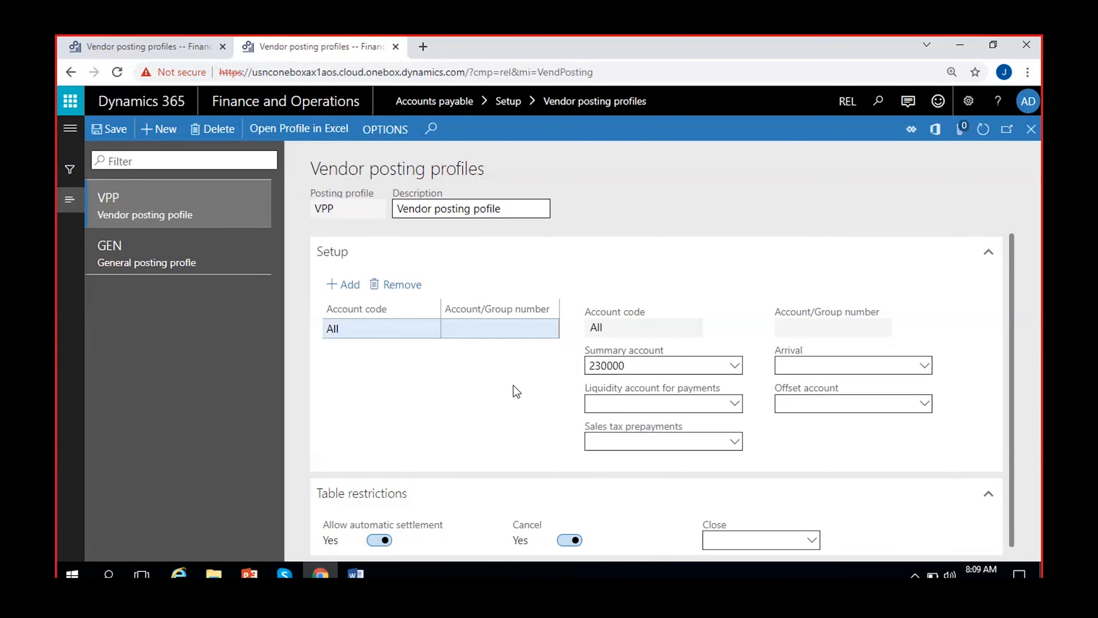
click(419, 323)
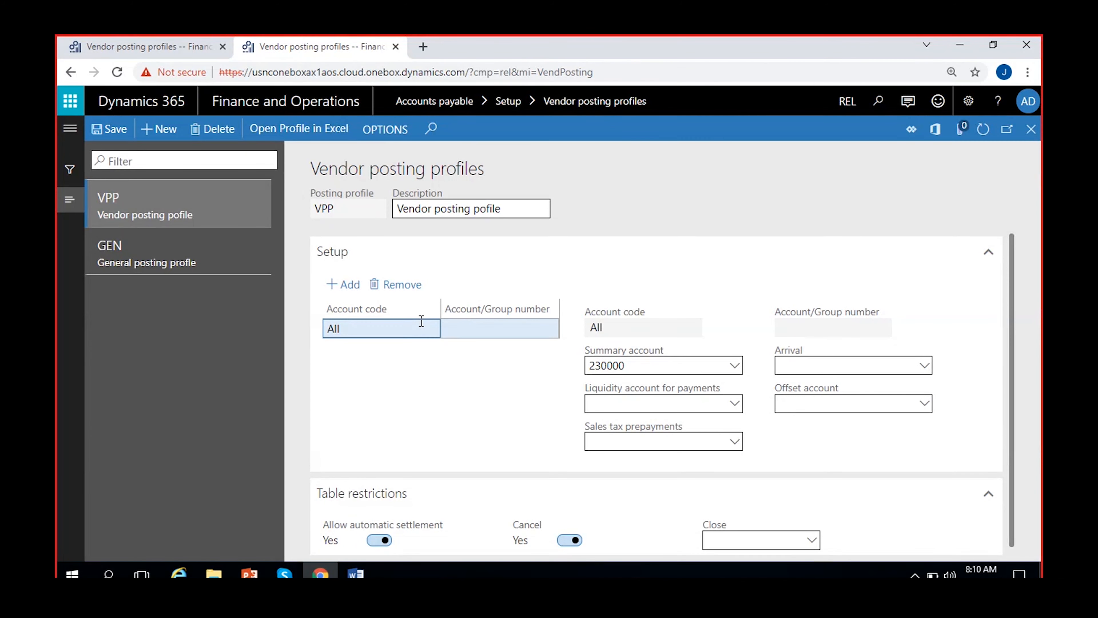
click(737, 366)
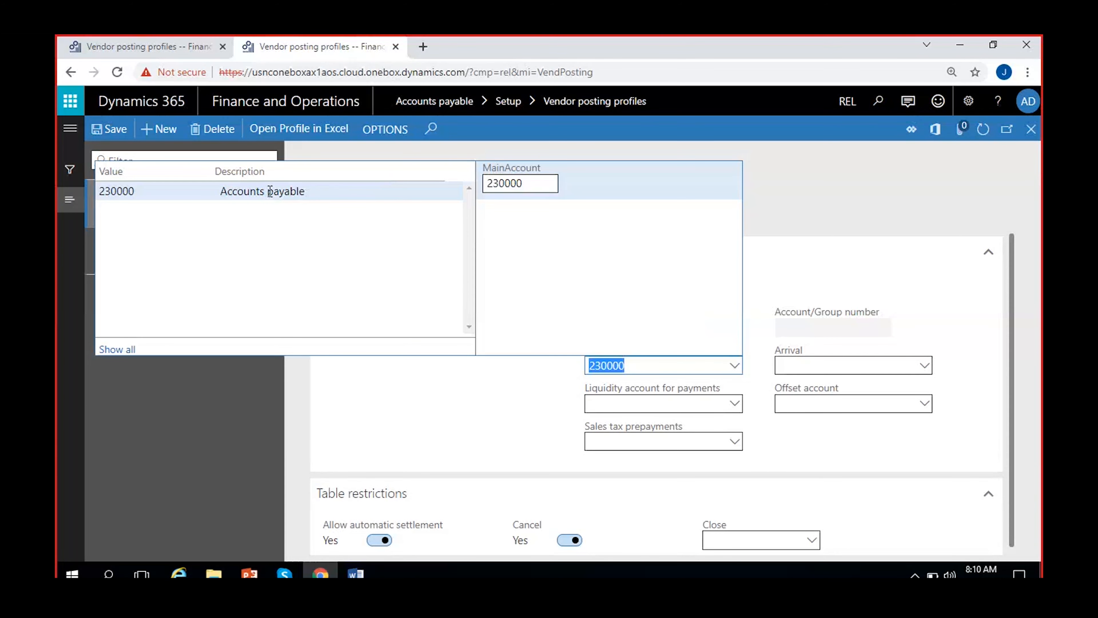
click(509, 383)
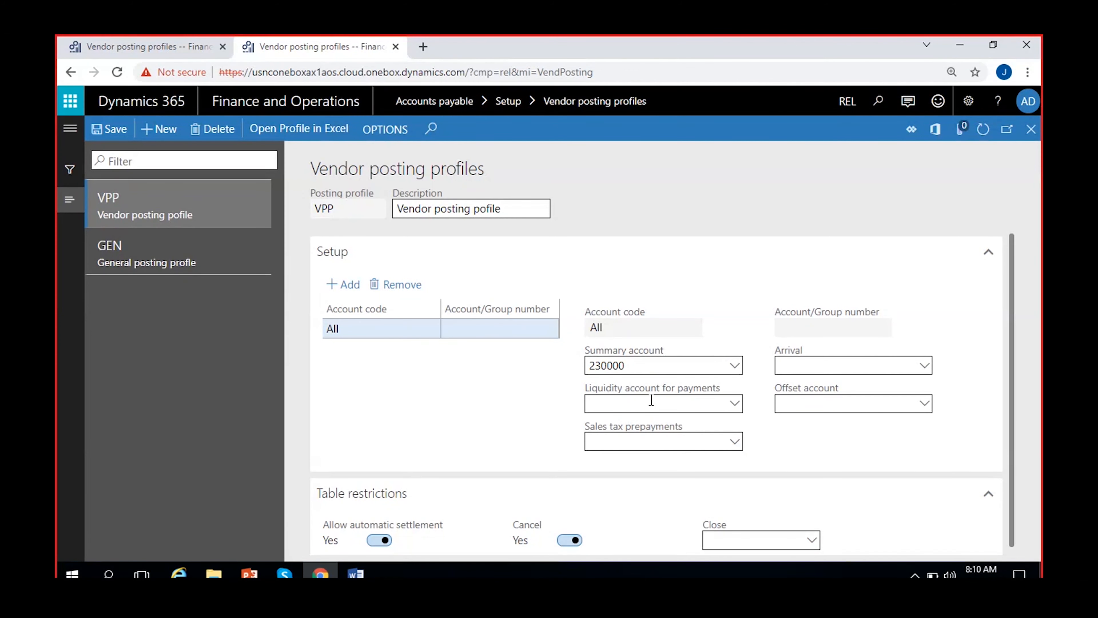
Assign 100000 Cash as the All line's liquidity account for payments and clear the field again
click(734, 404)
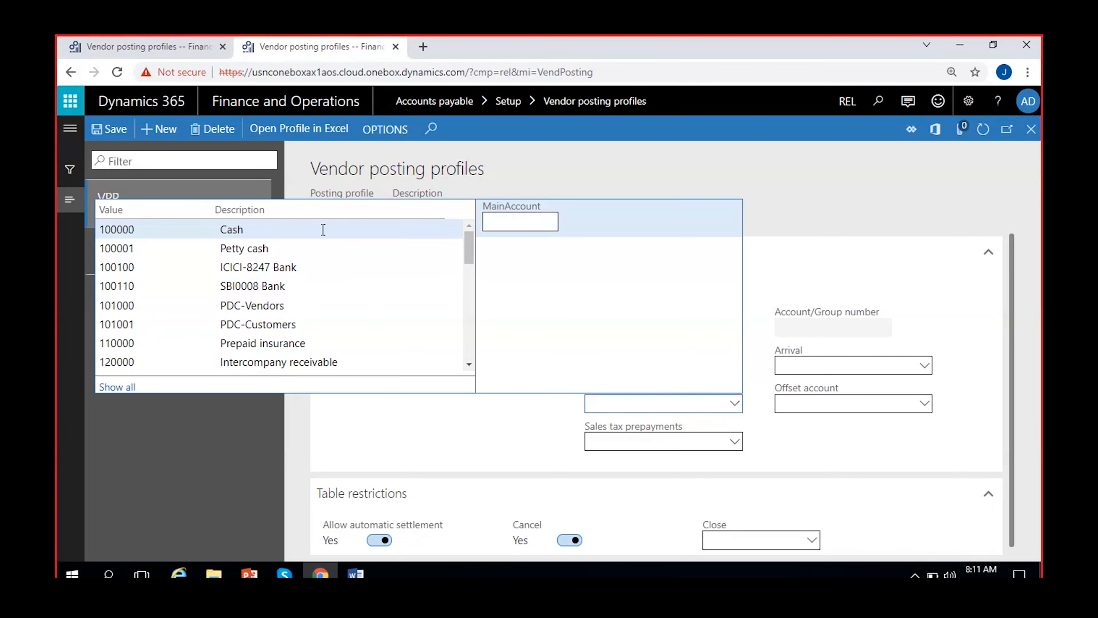
click(323, 229)
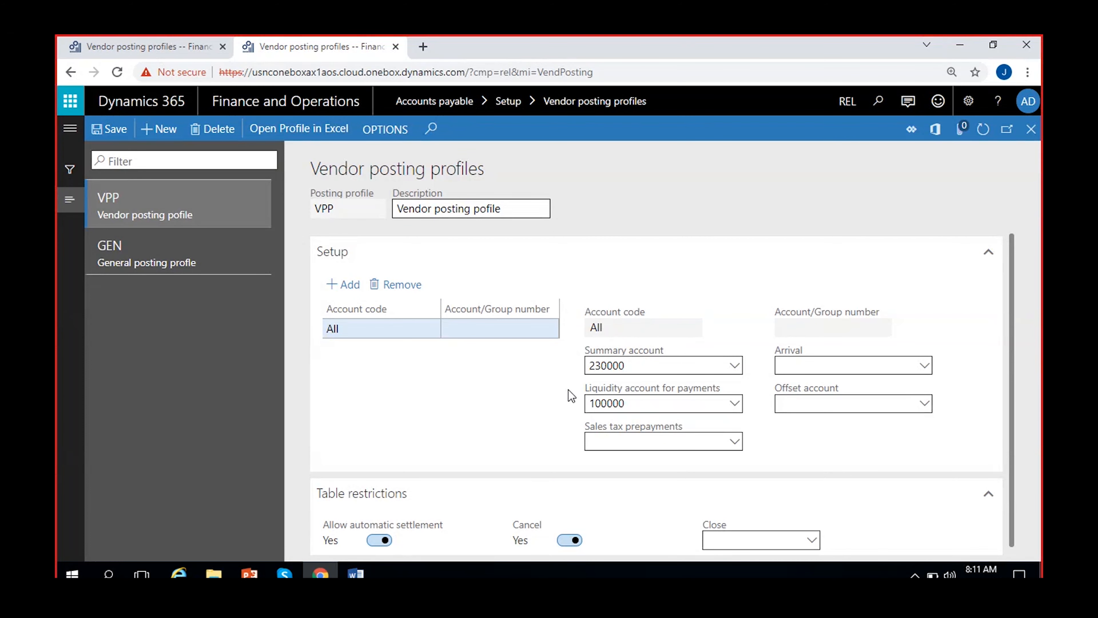
double_click(641, 402)
key(BackSpace)
click(552, 422)
Look through the Accounts payable module's pages in the other Dynamics 365 browser tab and return to the VPP profile
click(143, 47)
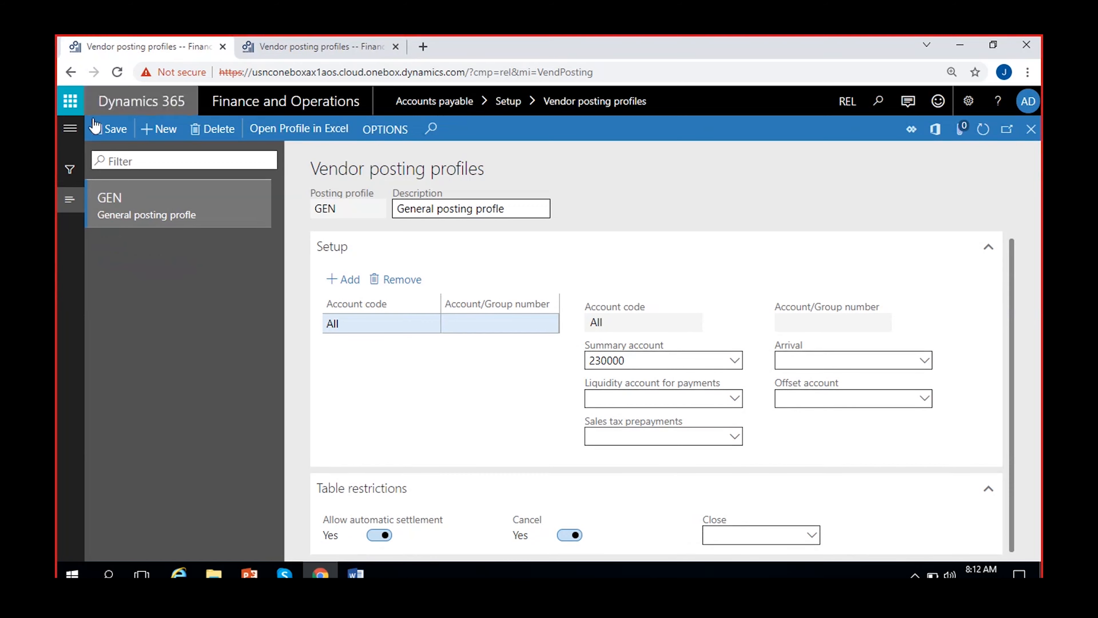
click(70, 131)
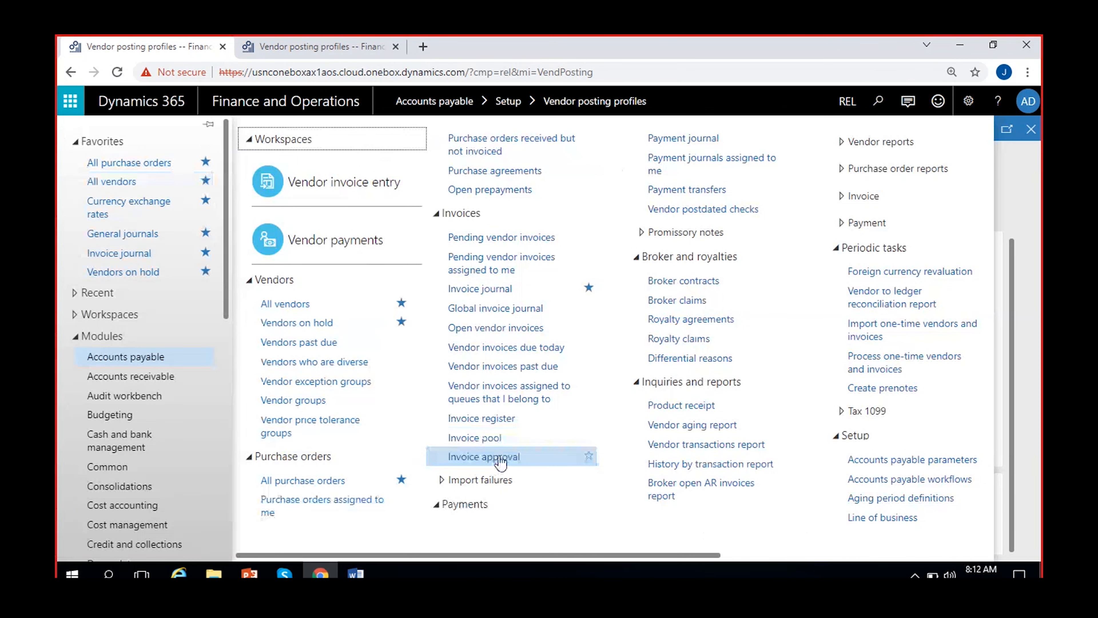
click(303, 42)
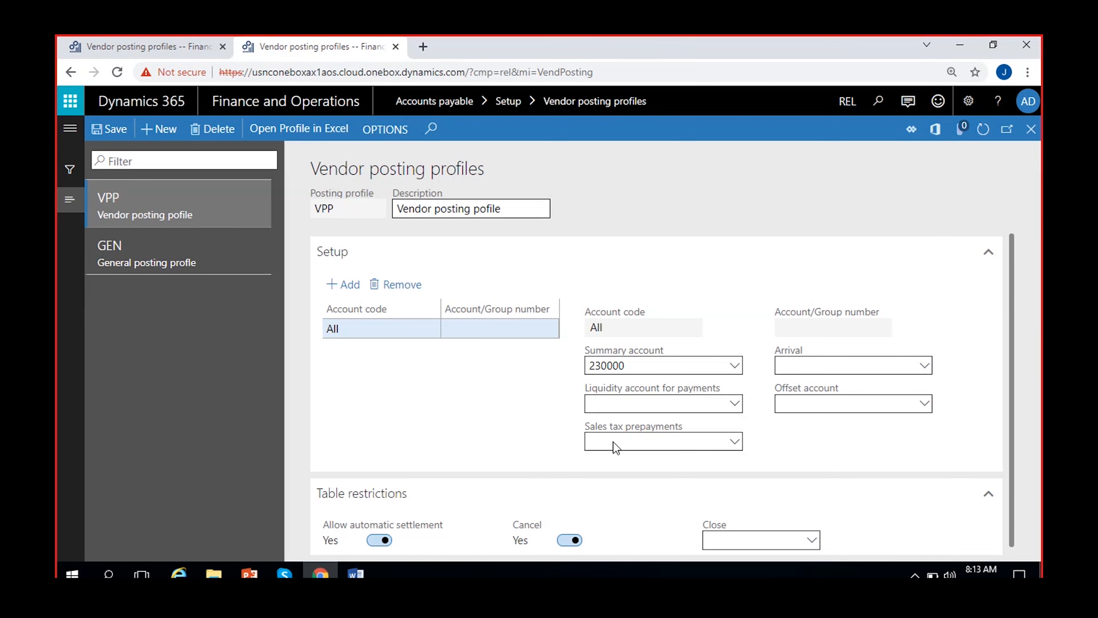
Check which posting profiles can be chosen for Close on VPP, and view the GEN profile's setup
click(817, 542)
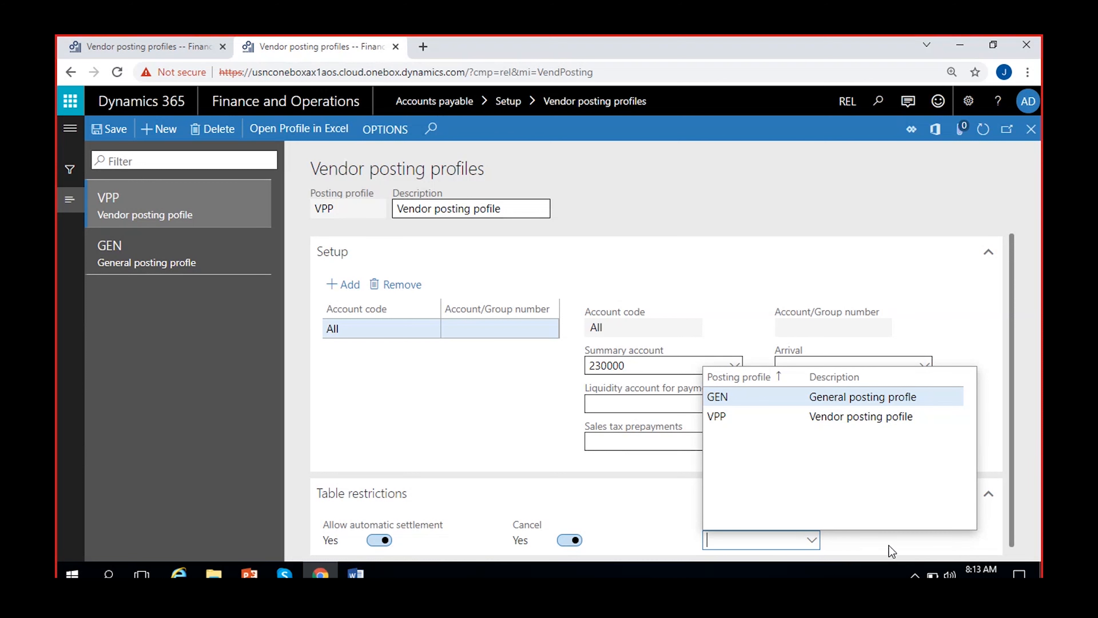
click(644, 506)
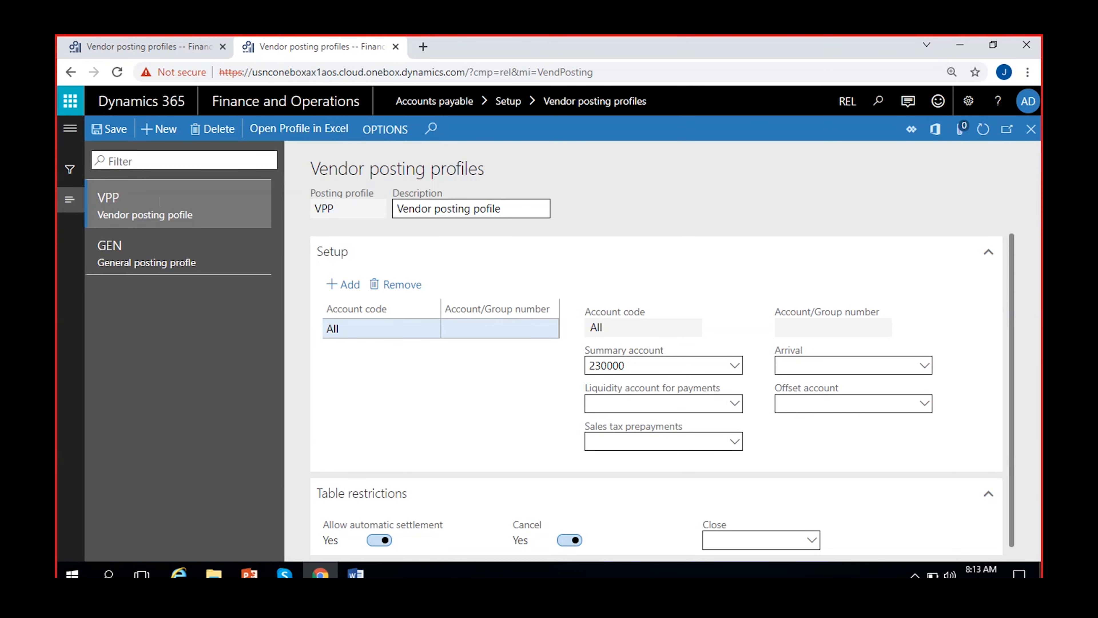
drag(175, 263, 166, 263)
click(167, 262)
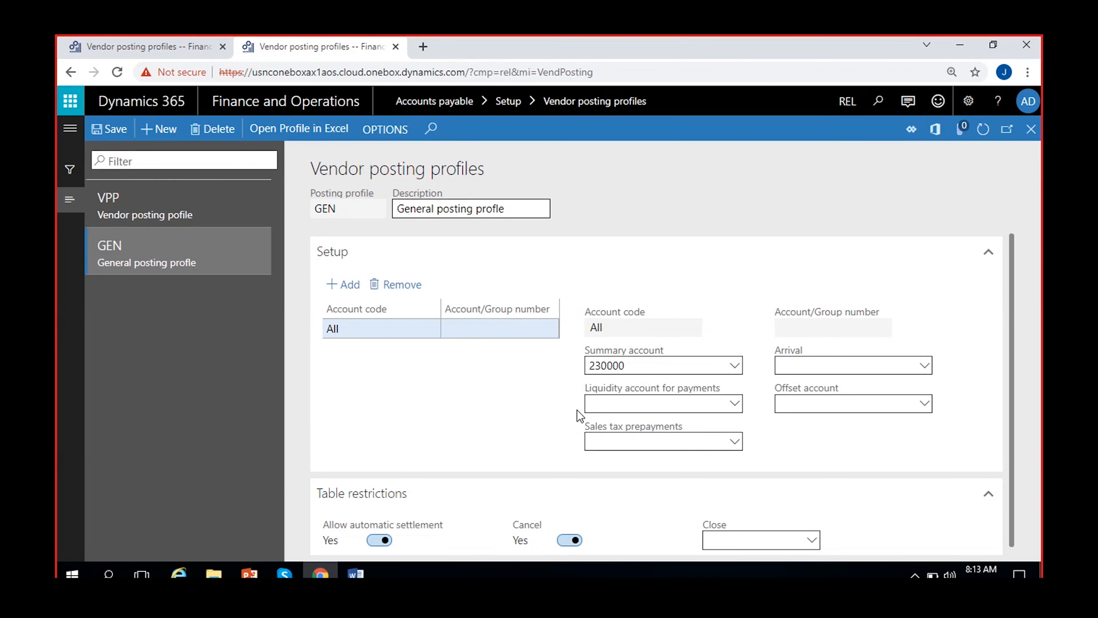
Delete the VPP vendor posting profile
click(176, 211)
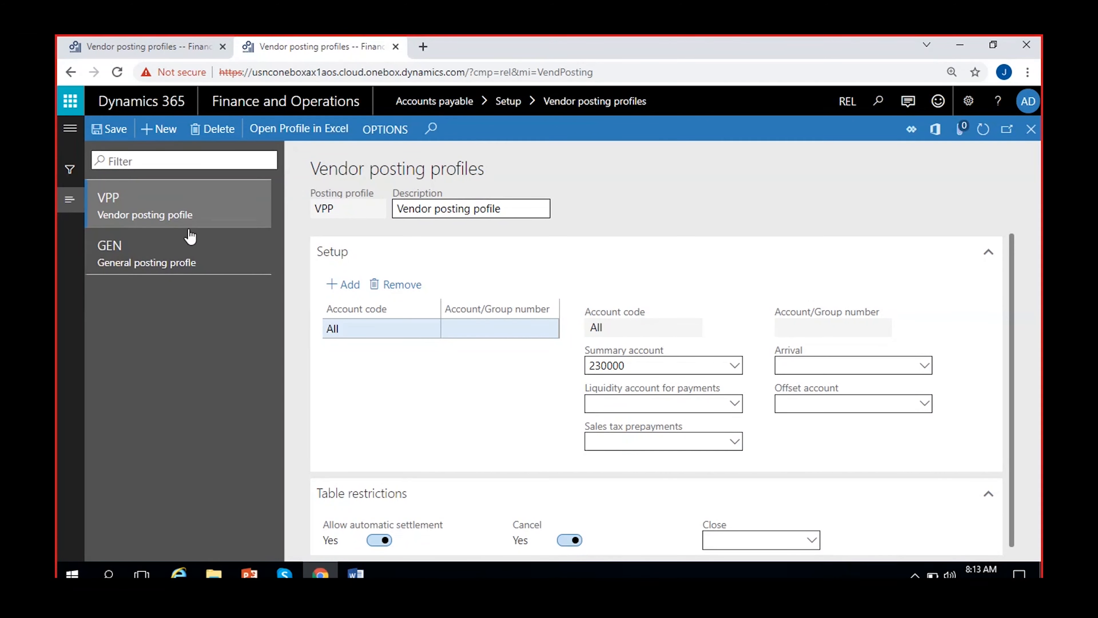
click(218, 138)
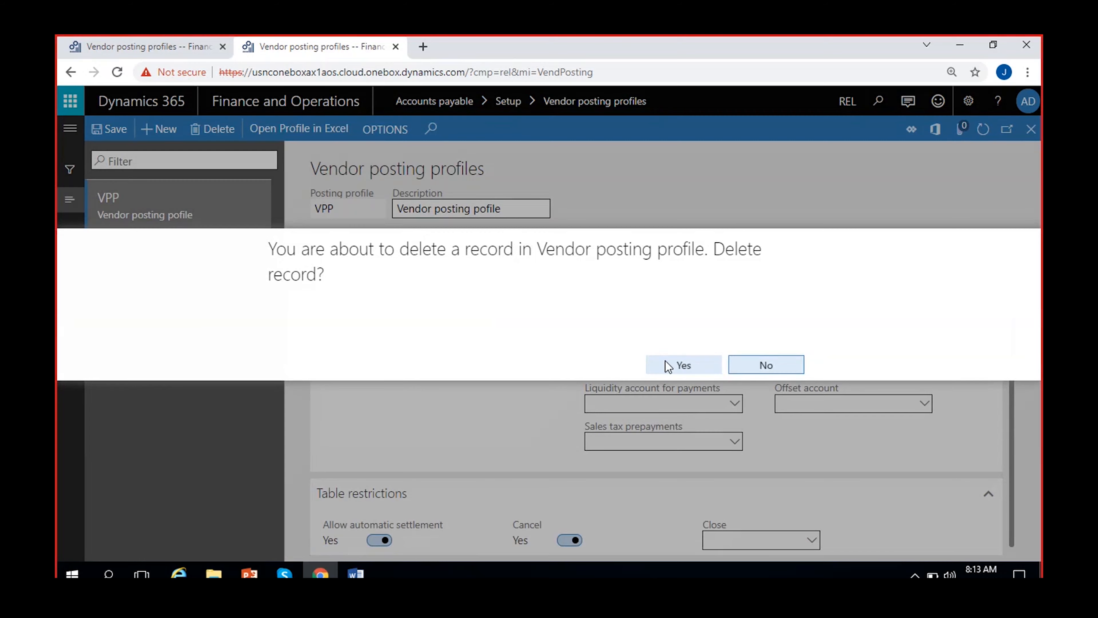
click(683, 365)
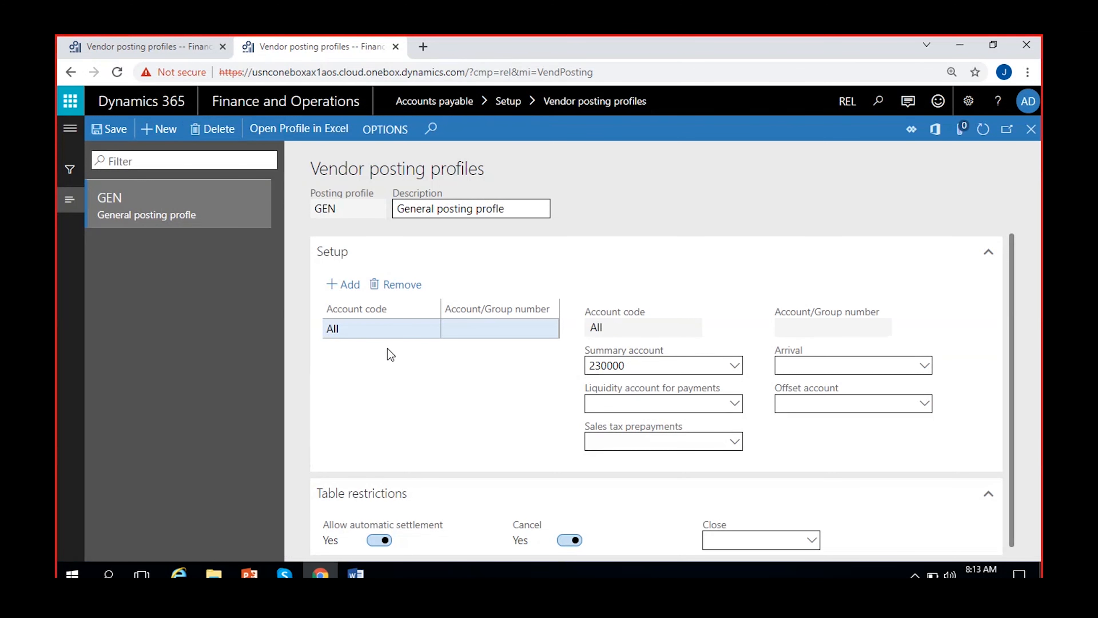
Review the GEN profile's All line and its summary account
click(370, 330)
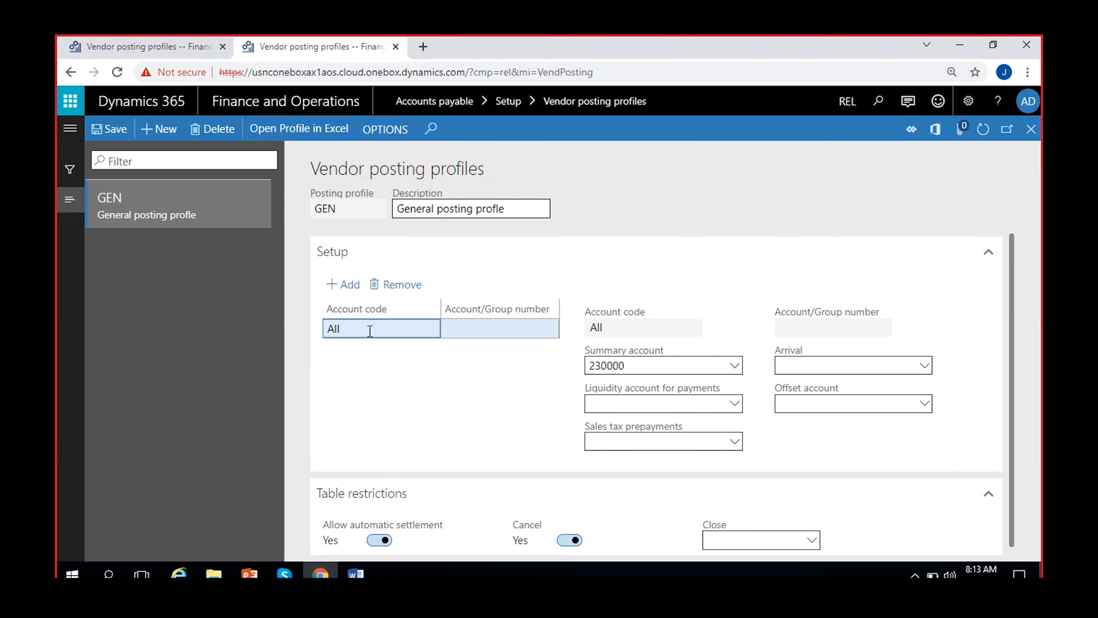
click(735, 366)
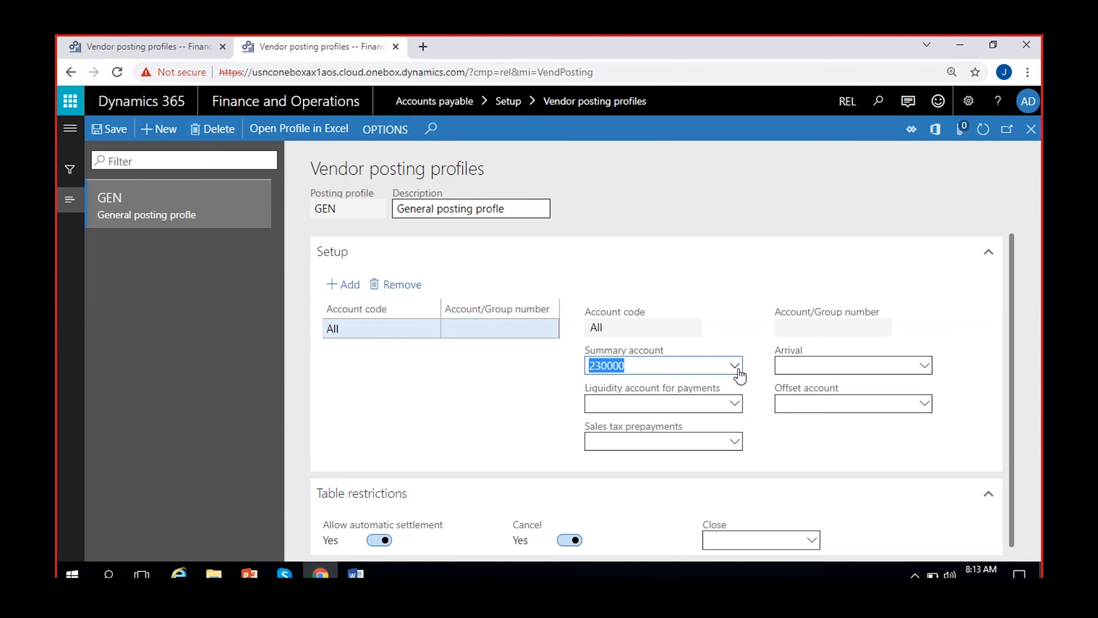
click(490, 412)
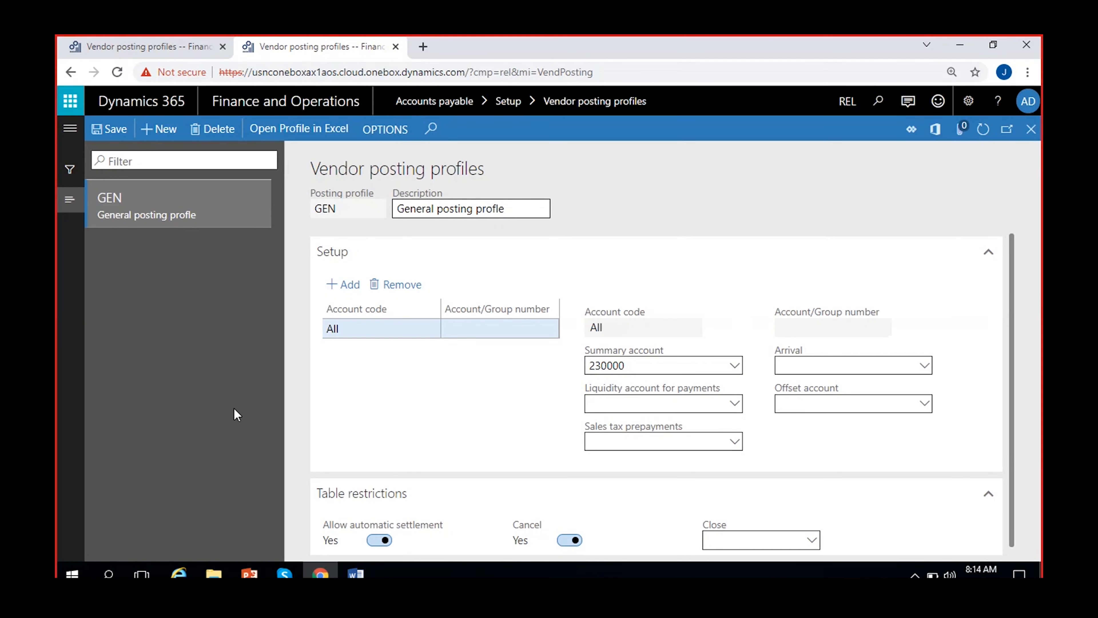
Create a vendor posting profile PRE with the description "Prepayment posting profile"
click(158, 128)
text(PRE)
click(408, 211)
text(Prepa)
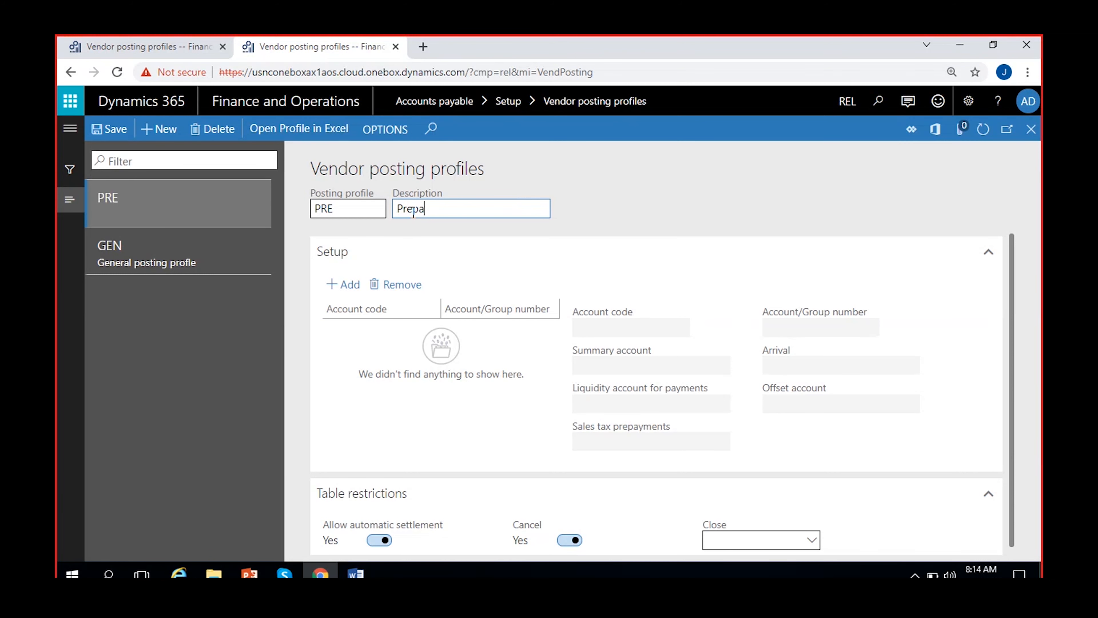
text(yment posting profile)
click(738, 200)
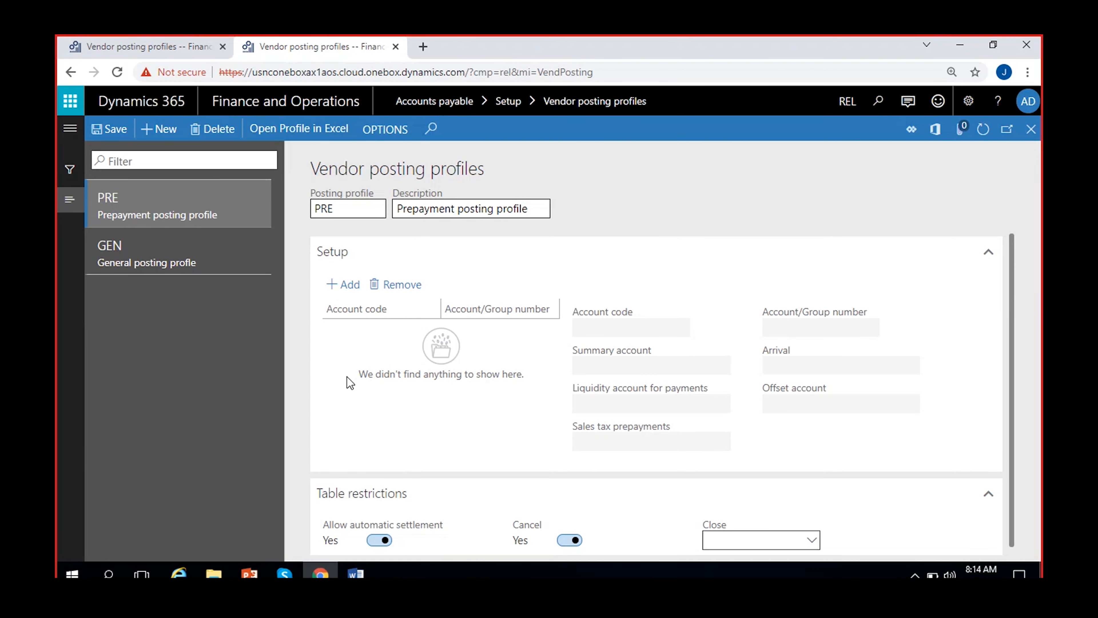
Add a setup line with account code All to the PRE posting profile
click(341, 285)
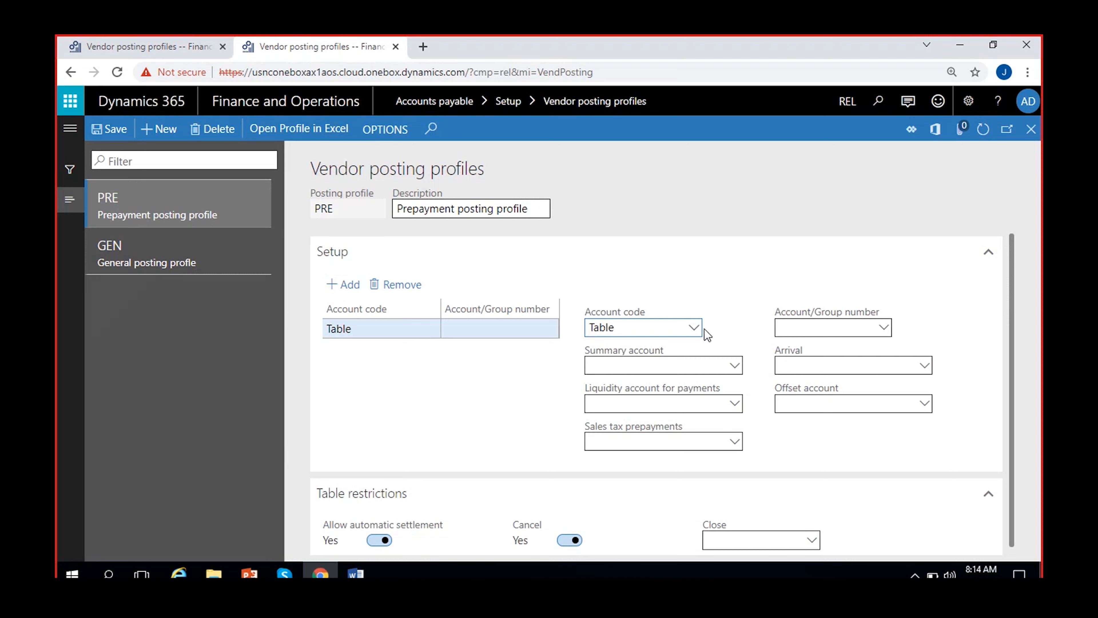
click(694, 328)
click(621, 384)
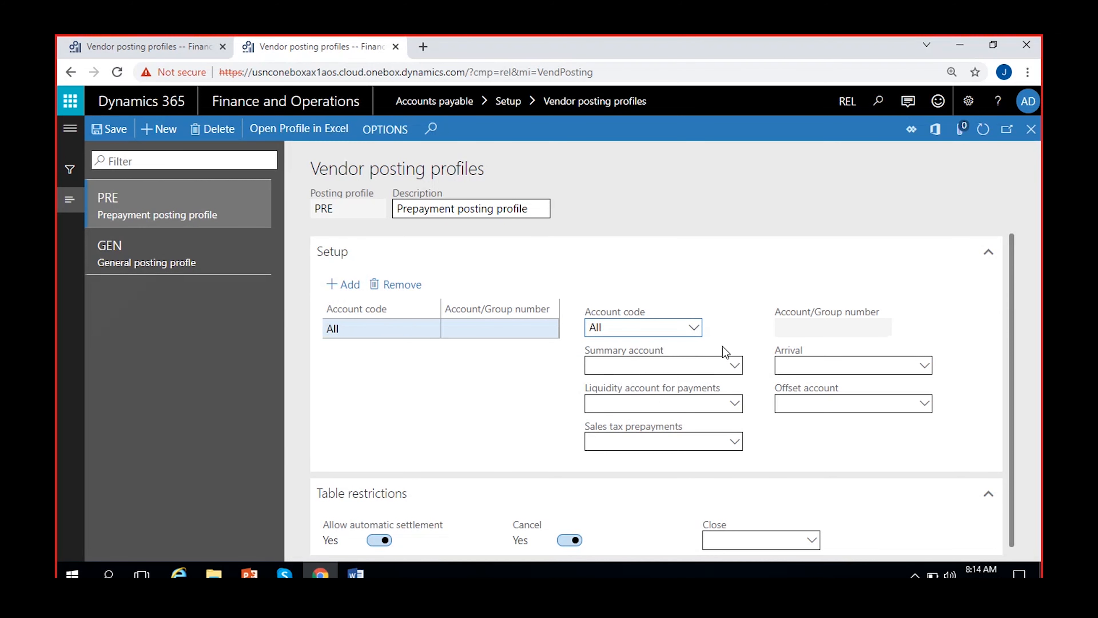
Search the summary account lookup of the PRE profile's All line for main accounts matching "pre"
click(734, 366)
text(pre)
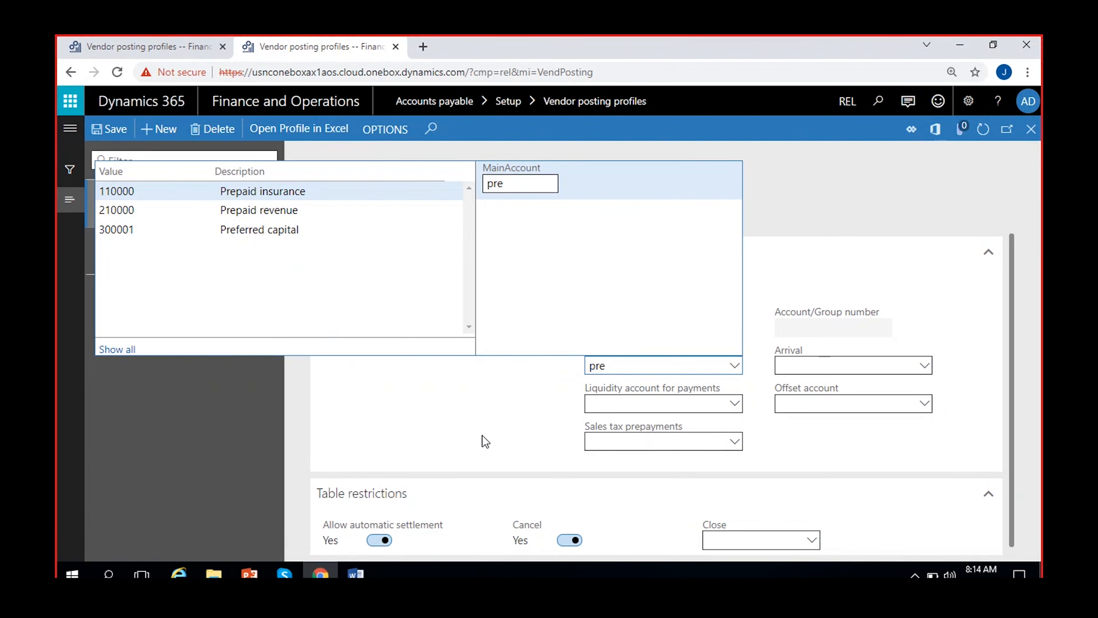
key(BackSpace)
key(BackSpace)
key(BackSpace)
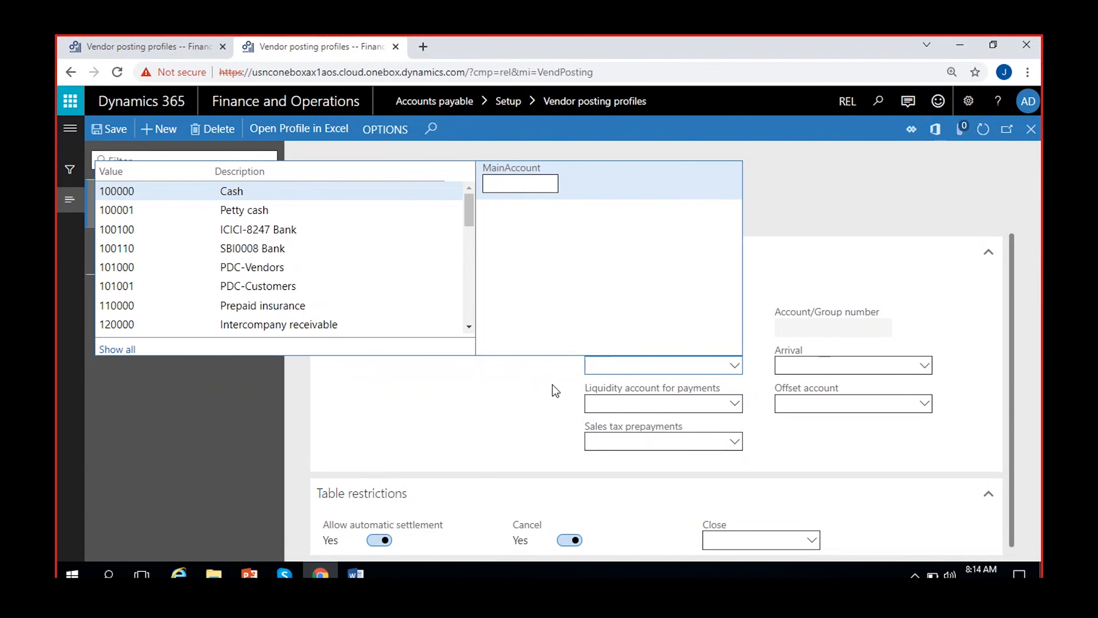
click(553, 385)
Open the main accounts list from the summary account field and start a new account 130000 named "Vendor prepayments"
right_click(733, 369)
click(764, 443)
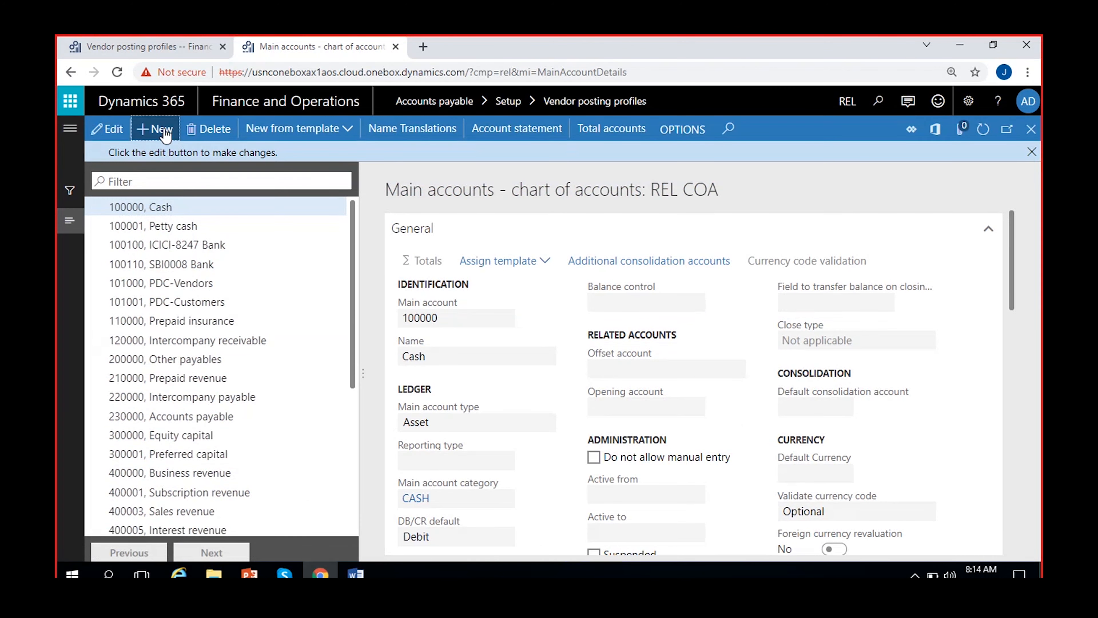
click(166, 130)
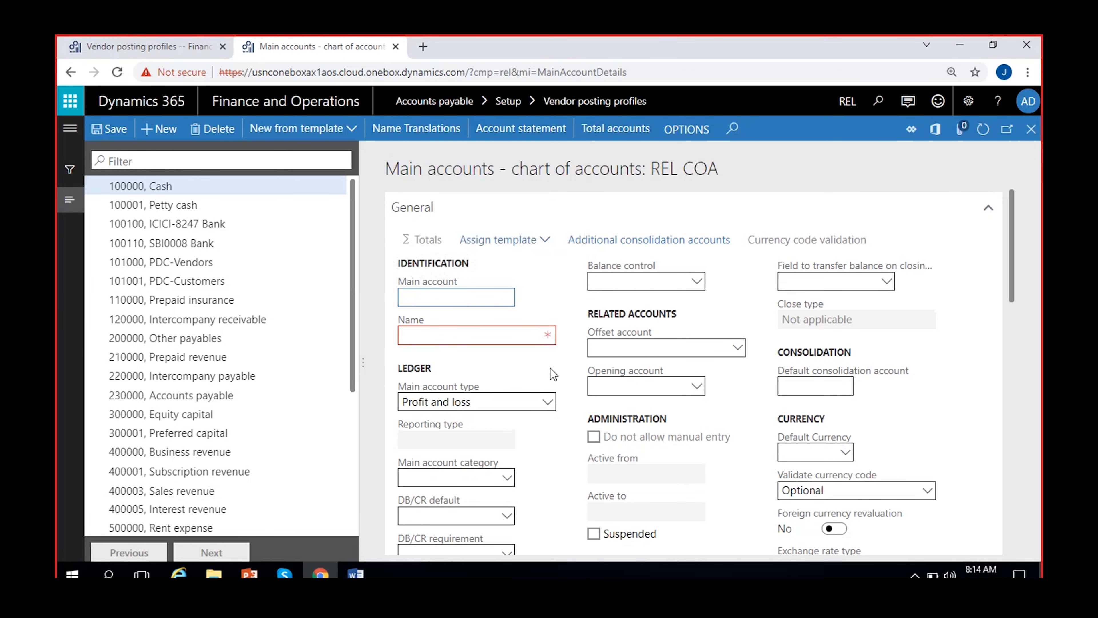
text(130000)
click(424, 338)
text(Ve)
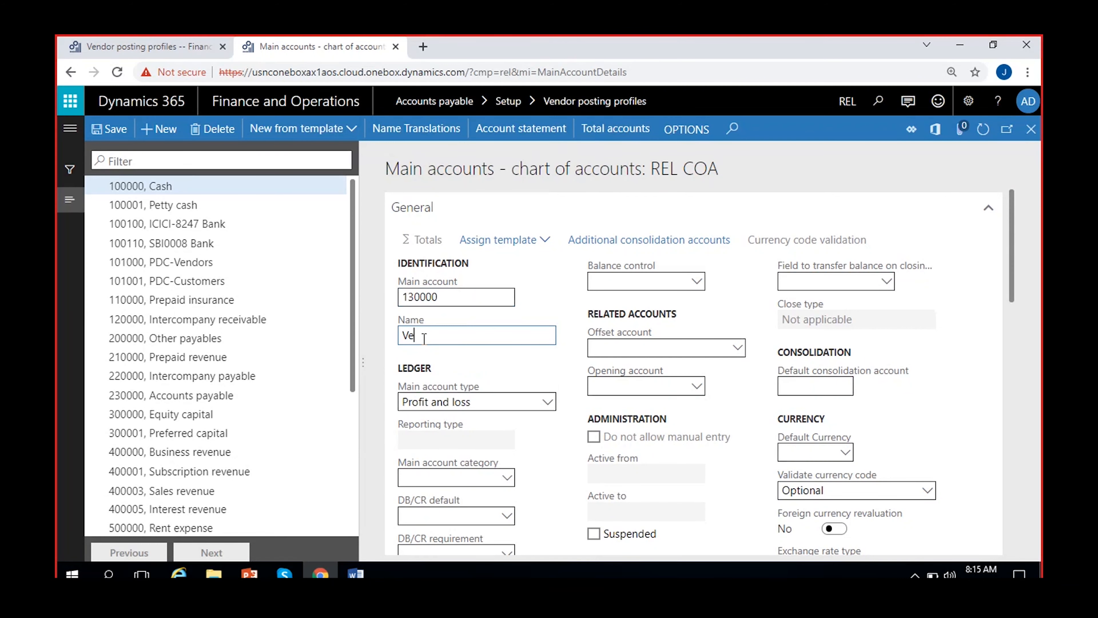
text(ndor prepayments)
Set the main account type of account 130000 to Asset and save the account
click(519, 369)
click(534, 401)
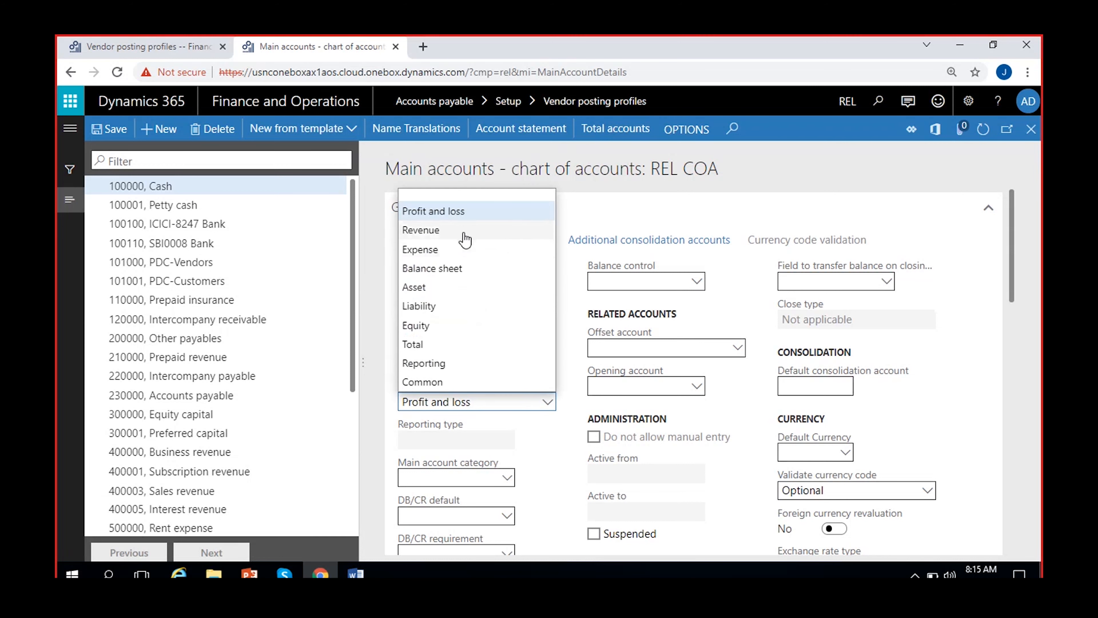
click(444, 287)
click(113, 132)
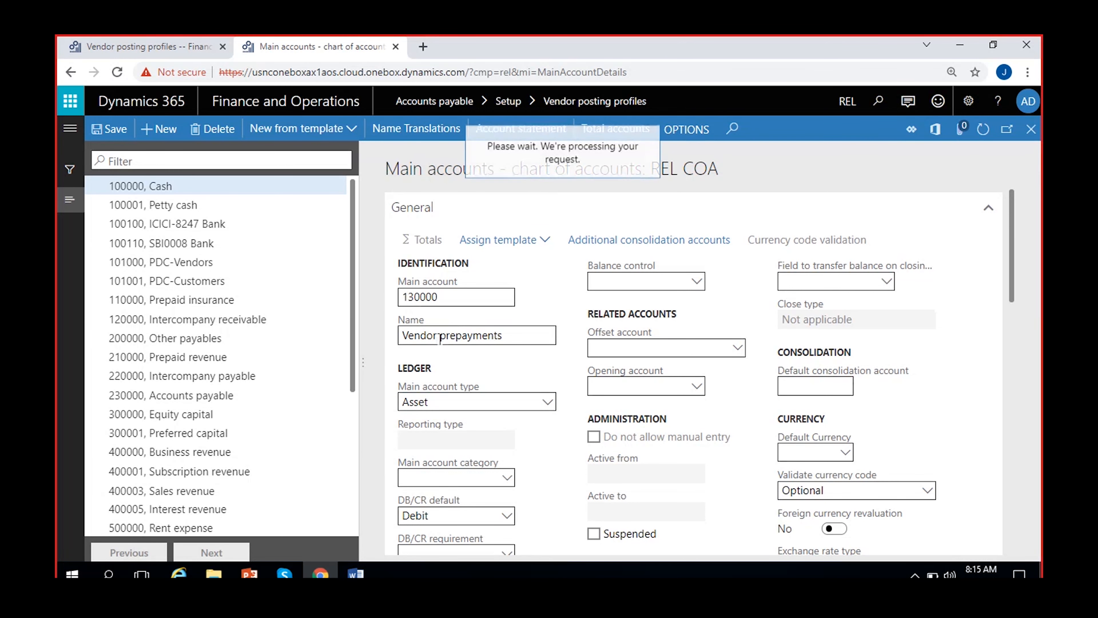
Rename main account 130000 to "Prepayments to Vendors" and save it
drag(443, 335, 363, 341)
key(BackSpace)
text(P)
click(497, 338)
text(- Vendors)
click(472, 338)
key(BackSpace)
text(to)
click(120, 131)
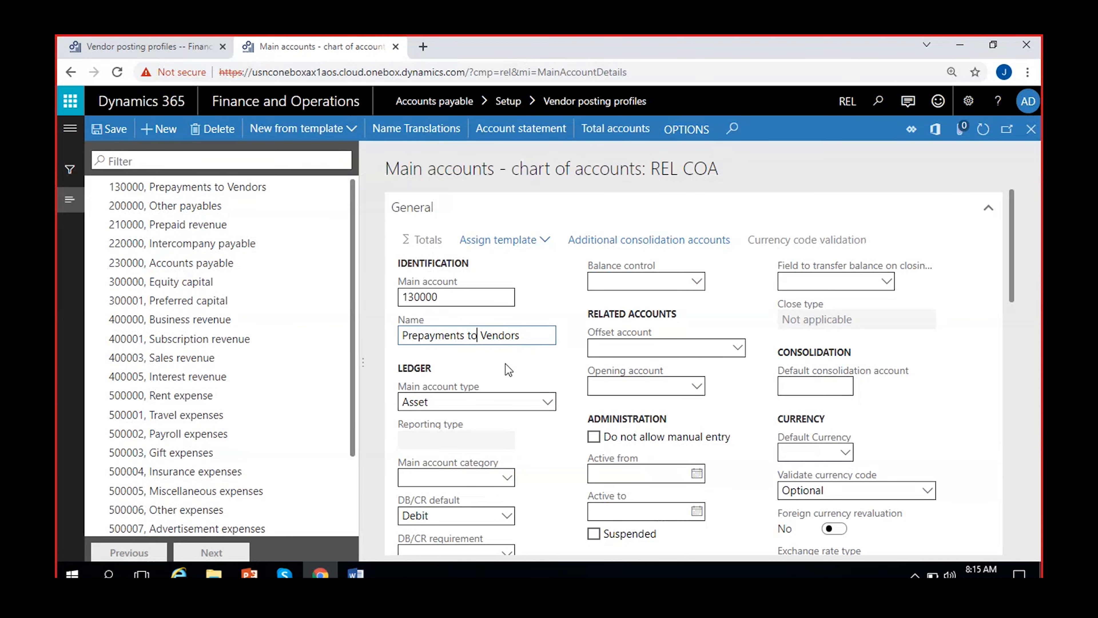
click(100, 131)
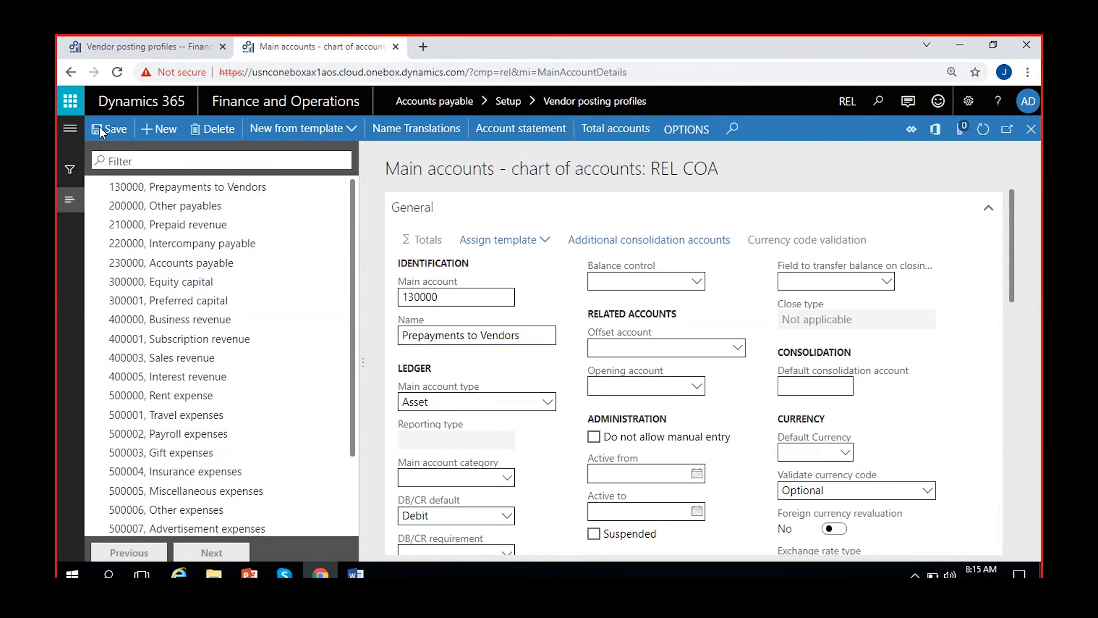
Copy account number 130000, return to the vendor posting profiles and set it as the PRE profile's summary account
click(477, 335)
drag(442, 298, 299, 310)
key(ctrl+c)
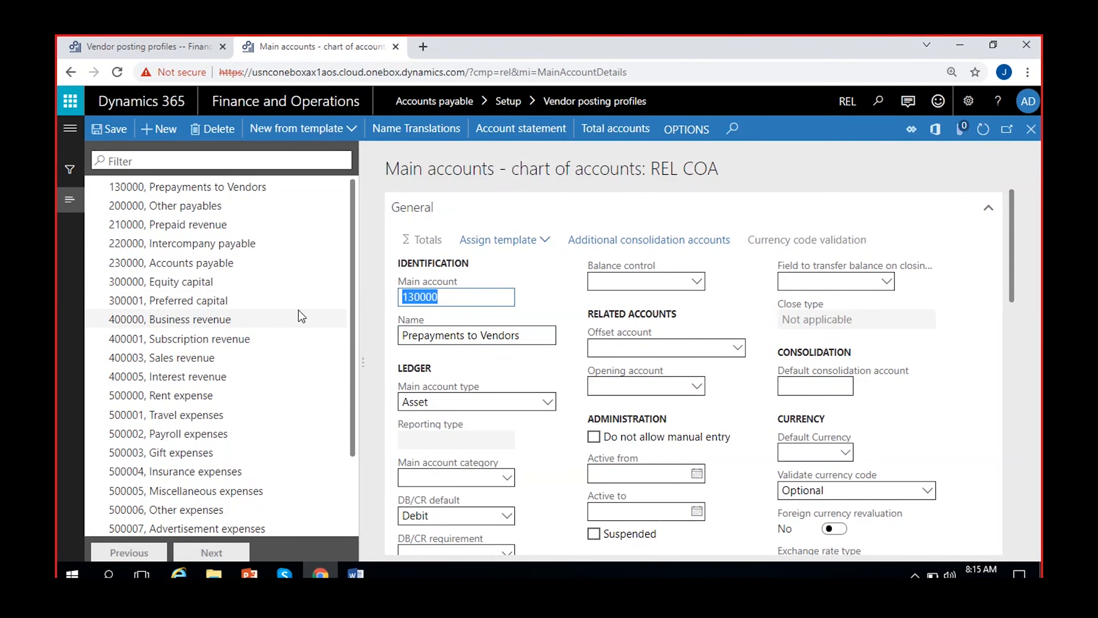
drag(515, 311, 504, 293)
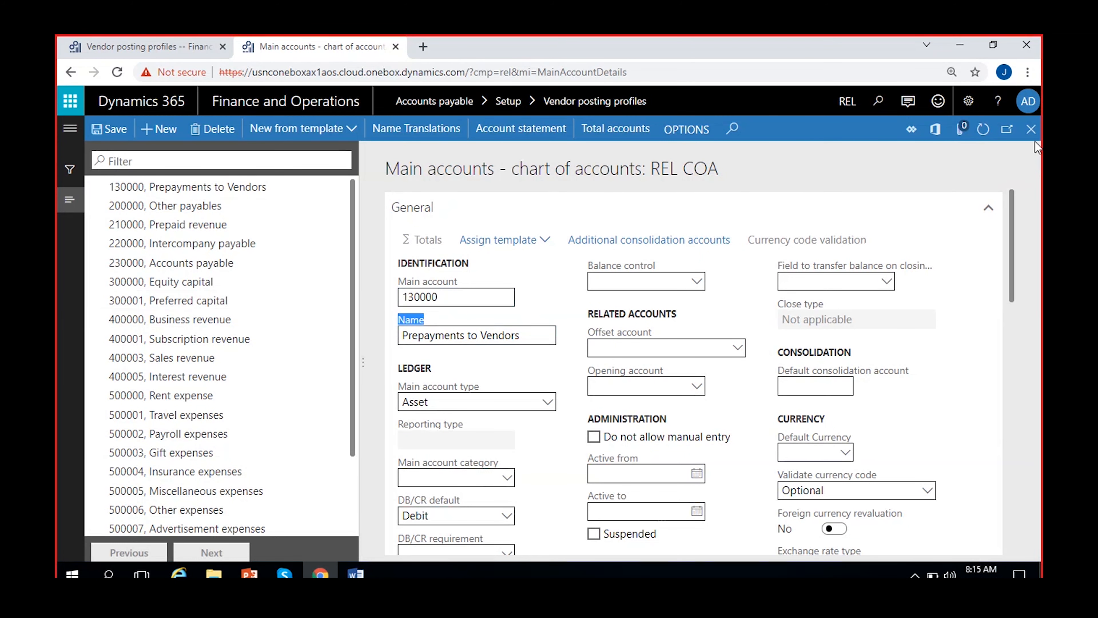
click(1031, 128)
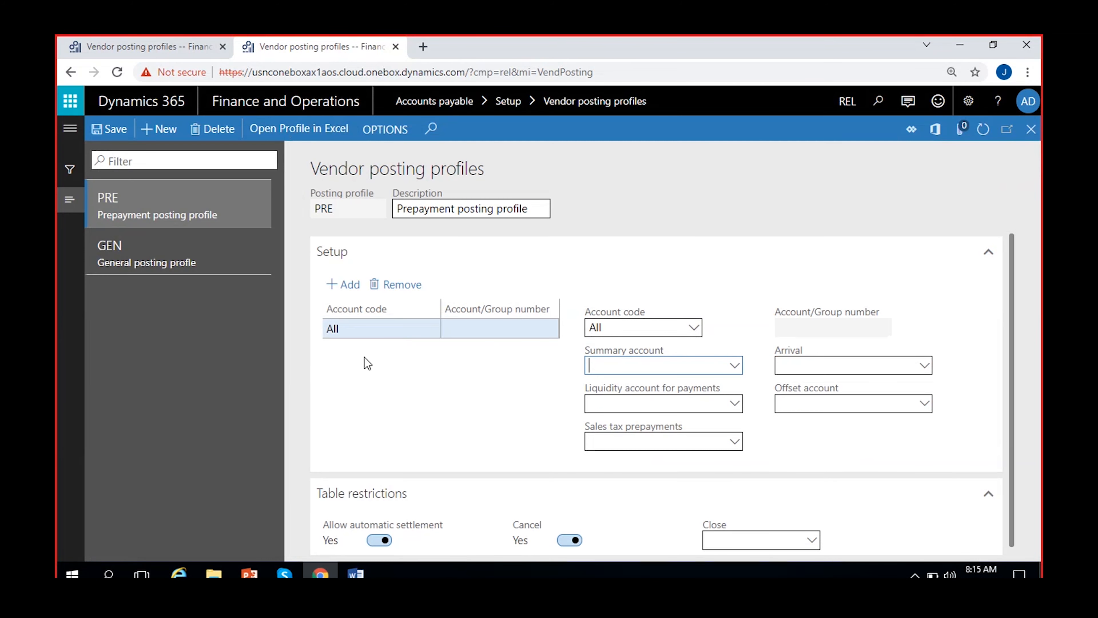
key(ctrl+v)
click(486, 382)
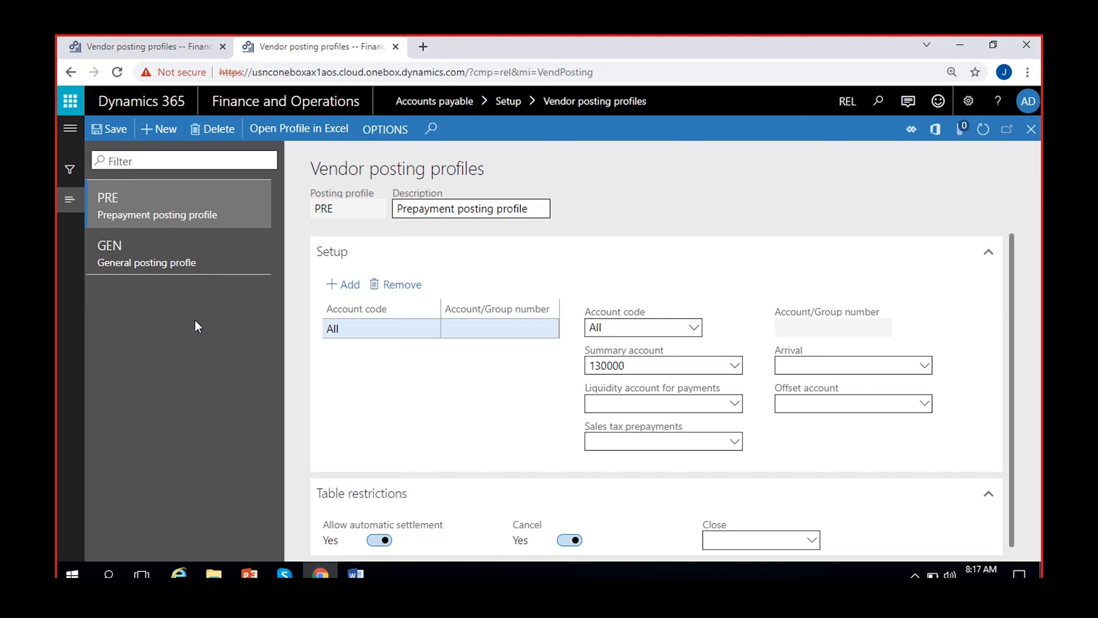
Refresh the vendor posting profiles and compare the setup of GEN and PRE
click(987, 134)
click(162, 203)
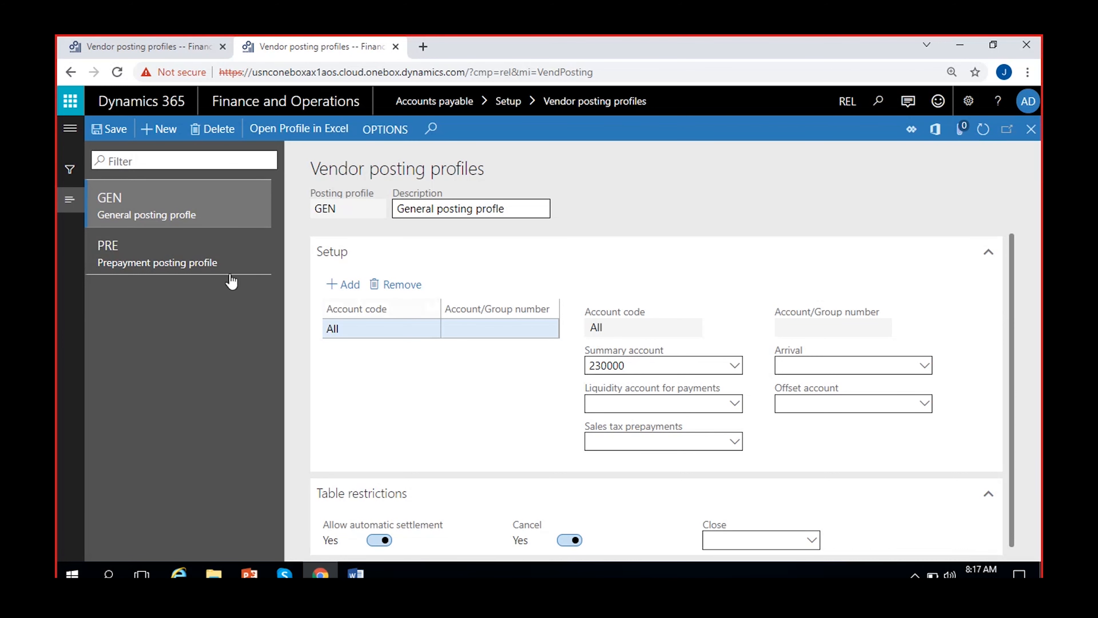
click(210, 245)
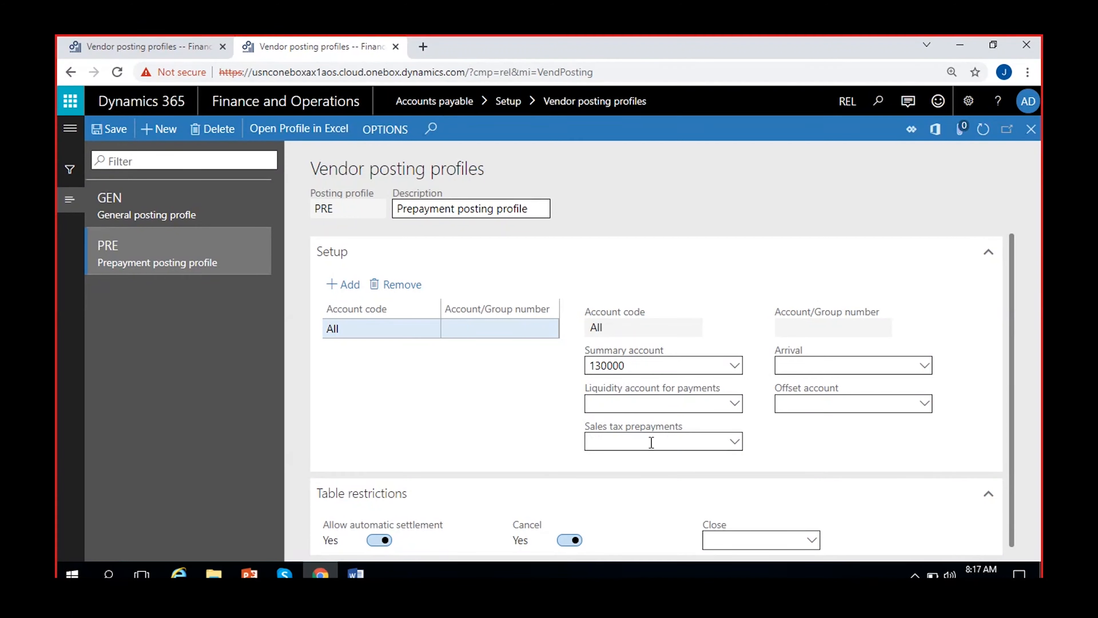
click(194, 205)
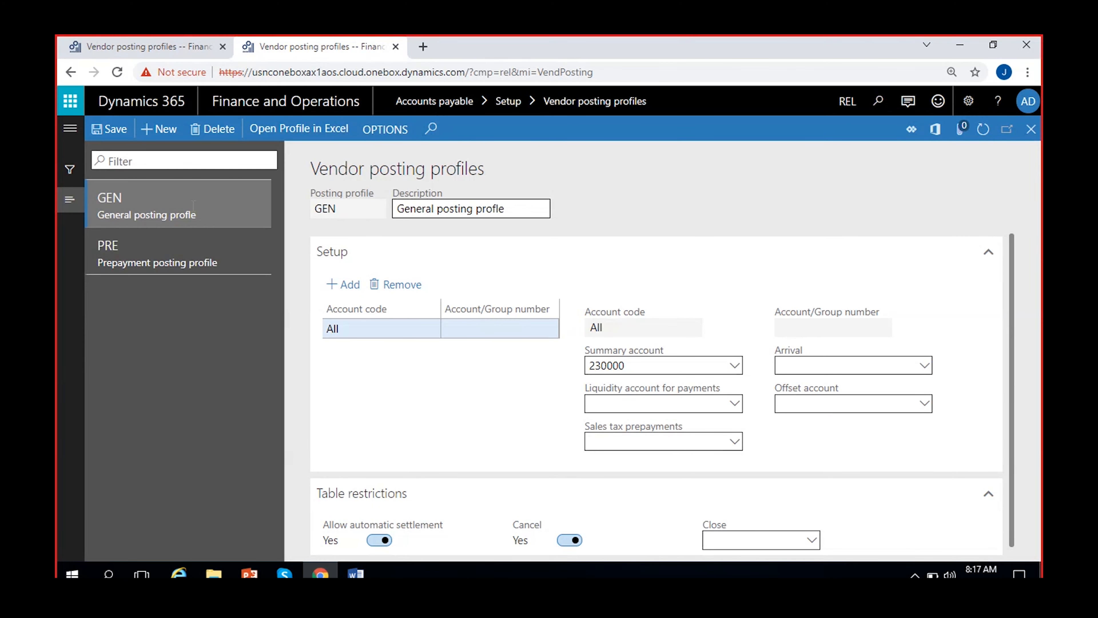
Switch to the "Dynamics new" Word document and extend the vendor posting profile definition to read "vendors/customer/fixed assets."
mouse_move(355, 574)
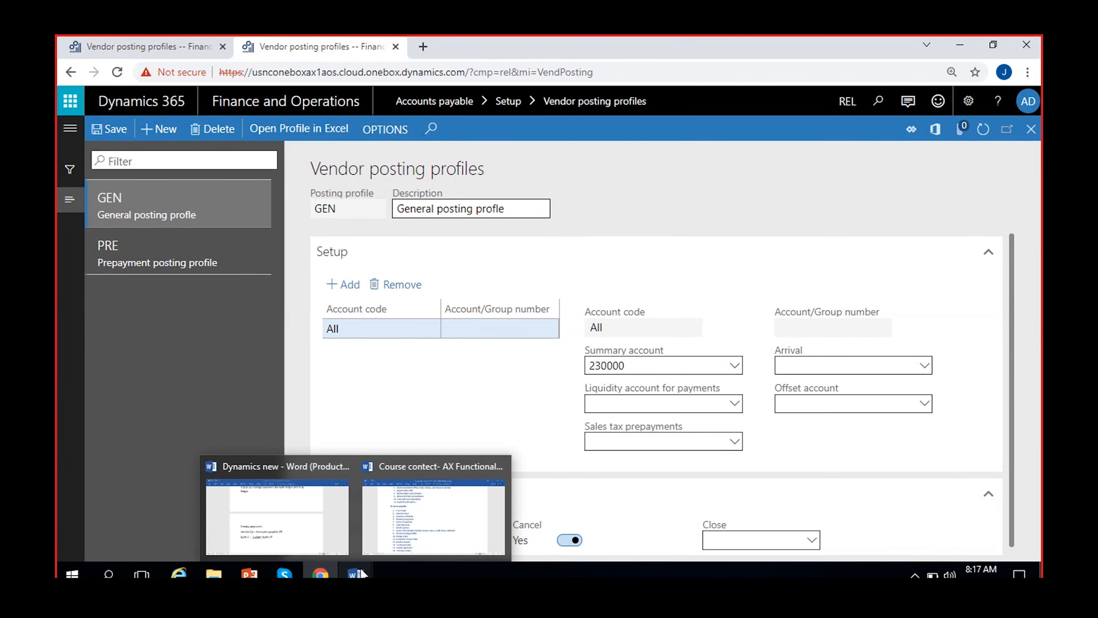
click(281, 549)
scroll(392, 346, up, 3)
click(333, 363)
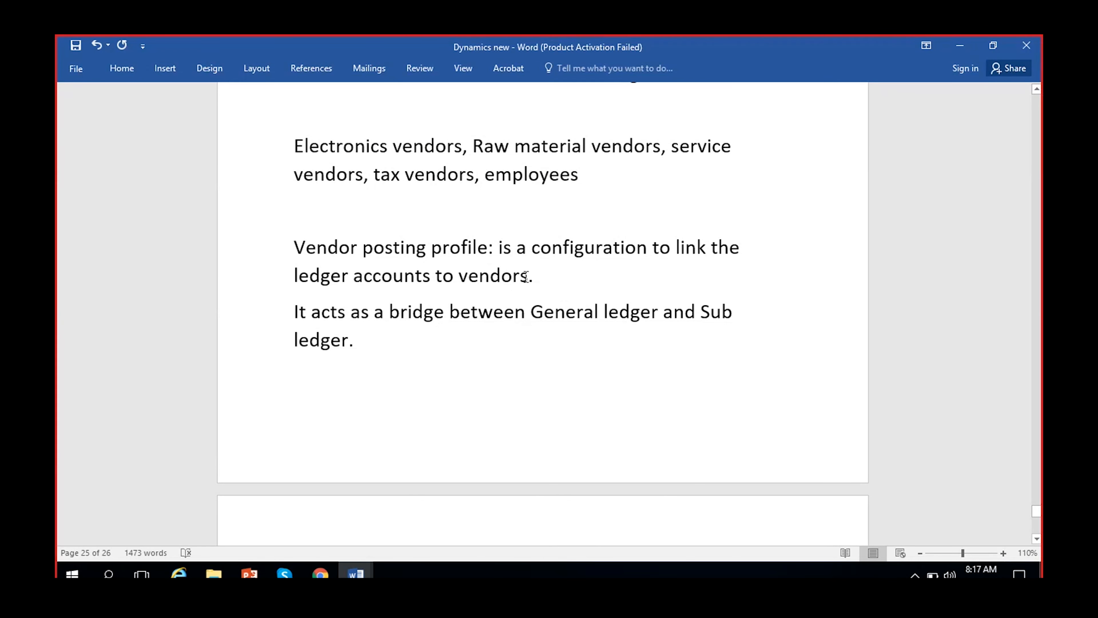
click(540, 279)
key(BackSpace)
text(/customer)
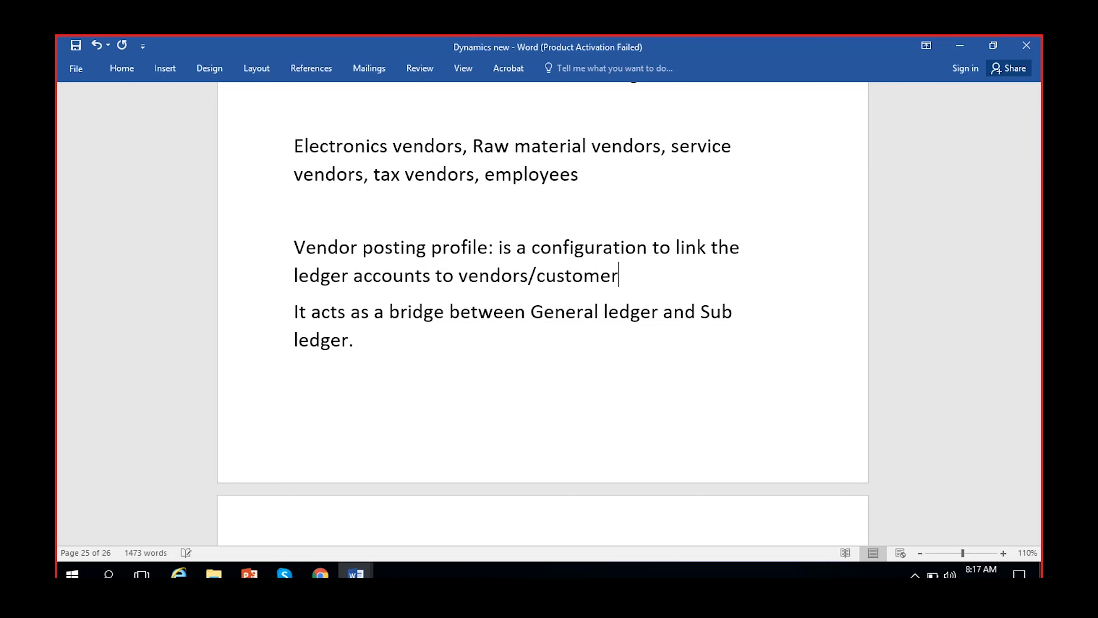
text(/fixed as)
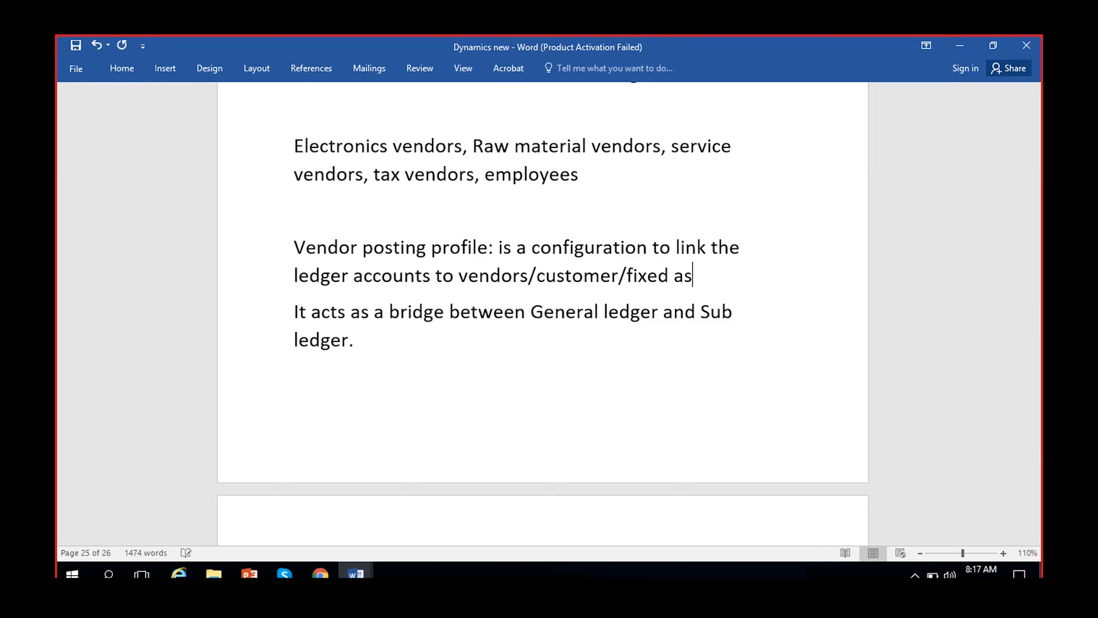
text(sets.)
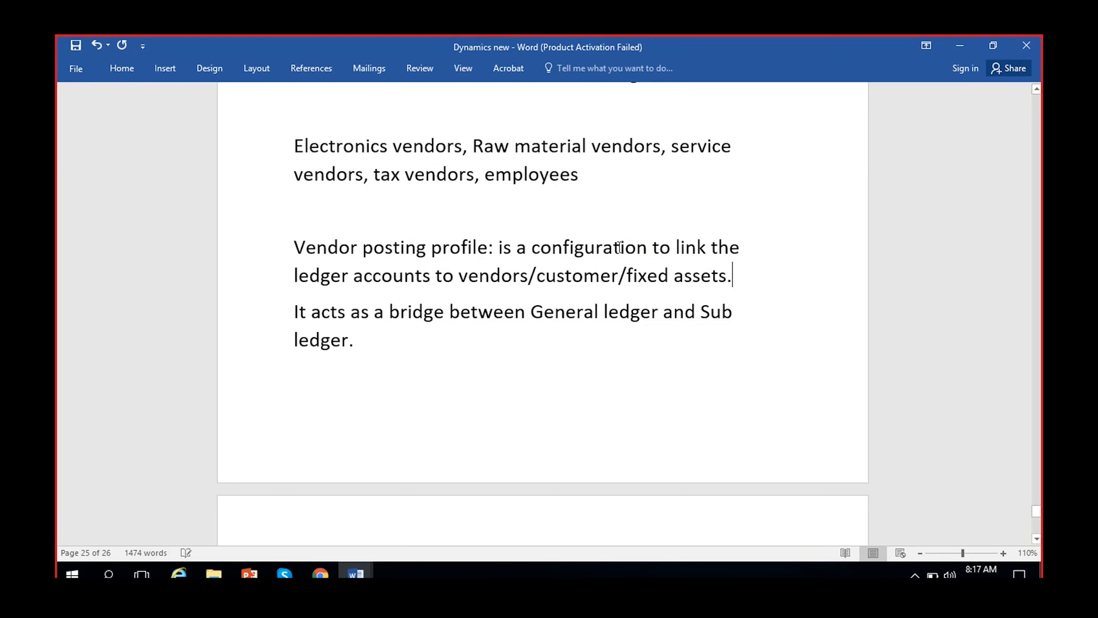
Review the terms vendors and customer in the posting profile definition and the sentence about bridging General ledger and Sub ledger
click(489, 273)
double_click(489, 273)
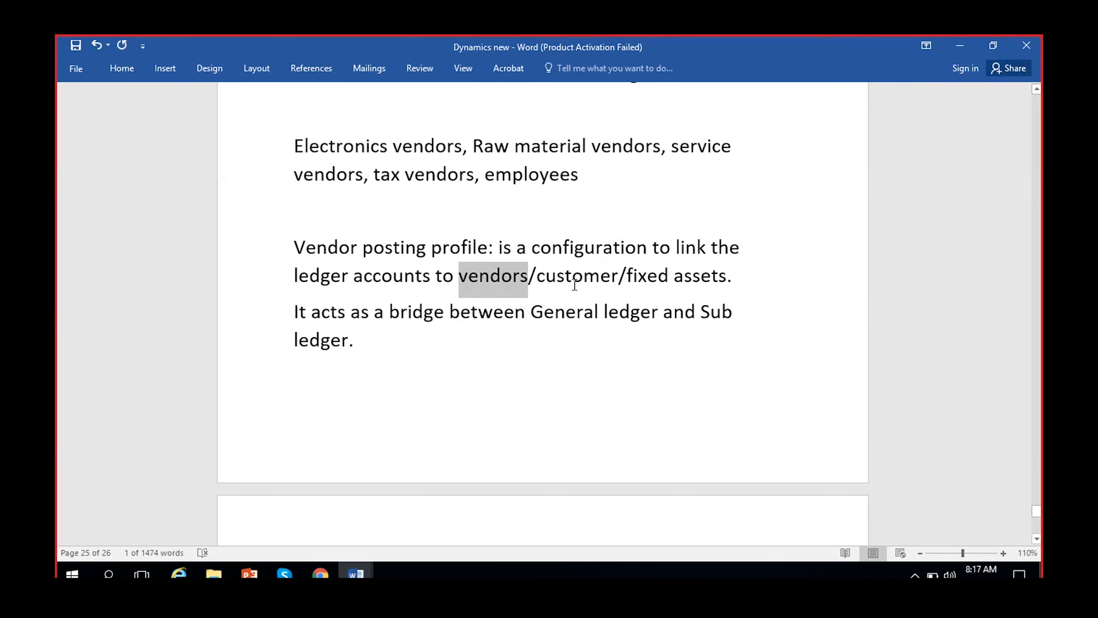
click(573, 273)
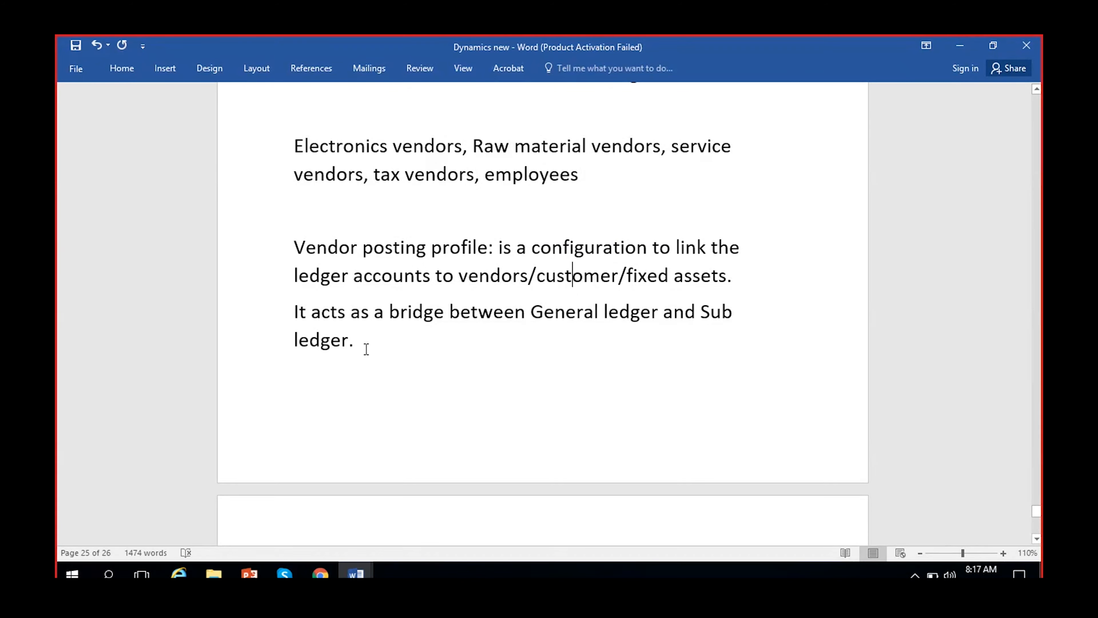
triple_click(386, 350)
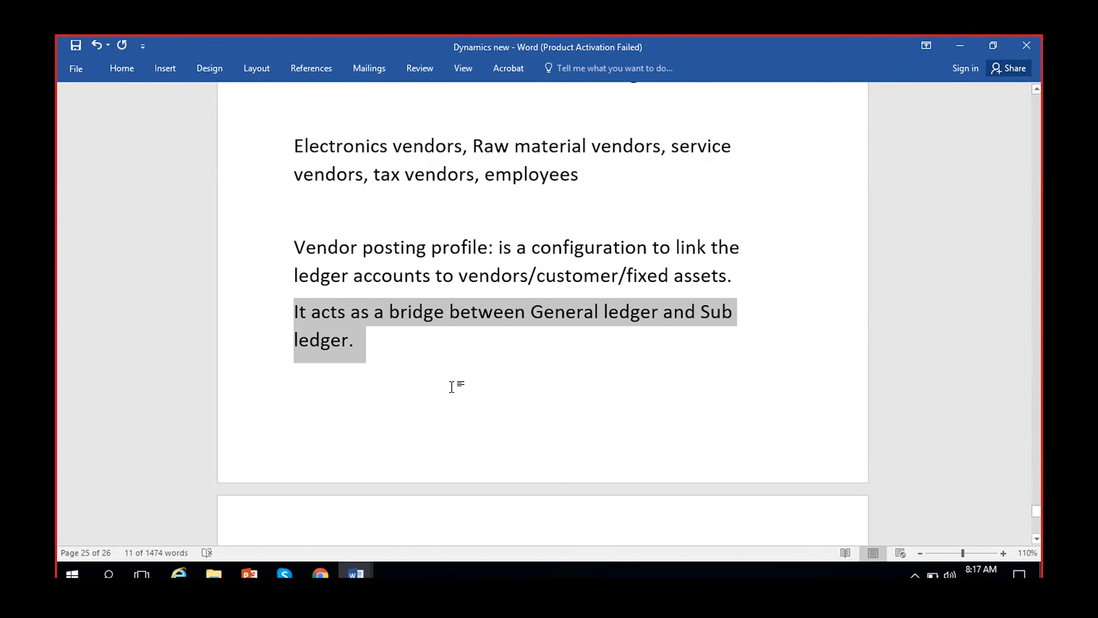
click(384, 349)
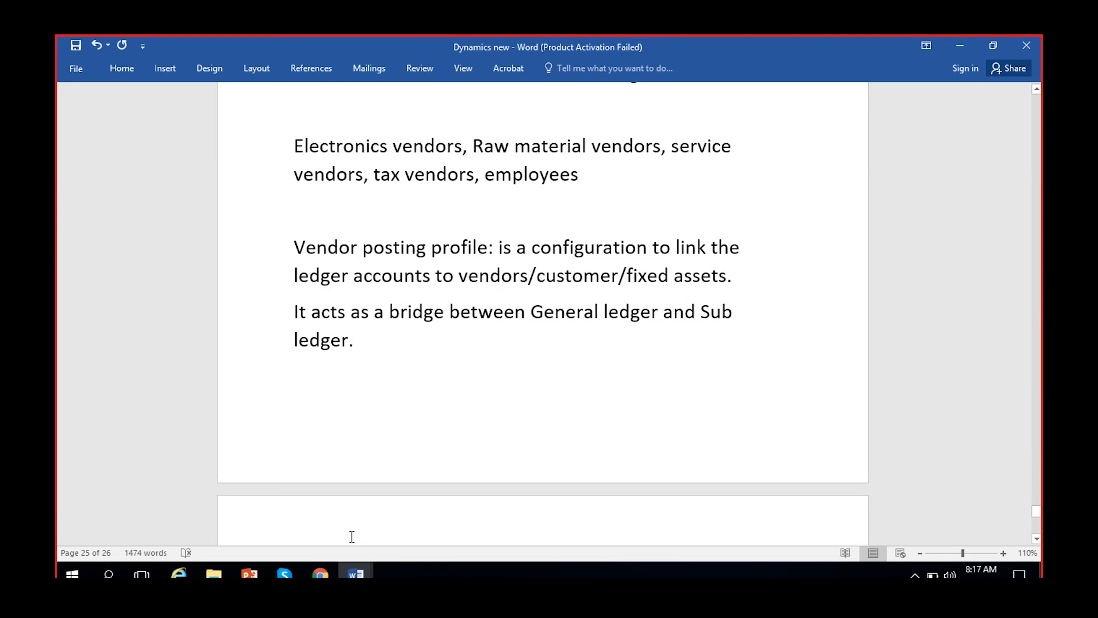
Switch back to Dynamics 365 in the browser and open the Accounts payable parameters
click(320, 573)
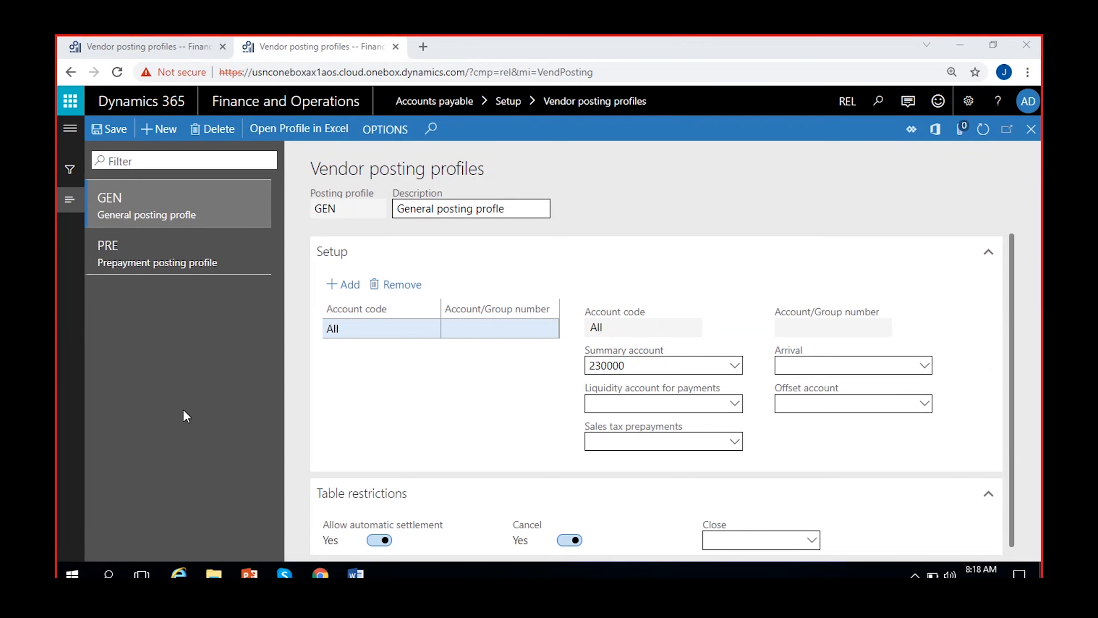
click(69, 129)
click(117, 365)
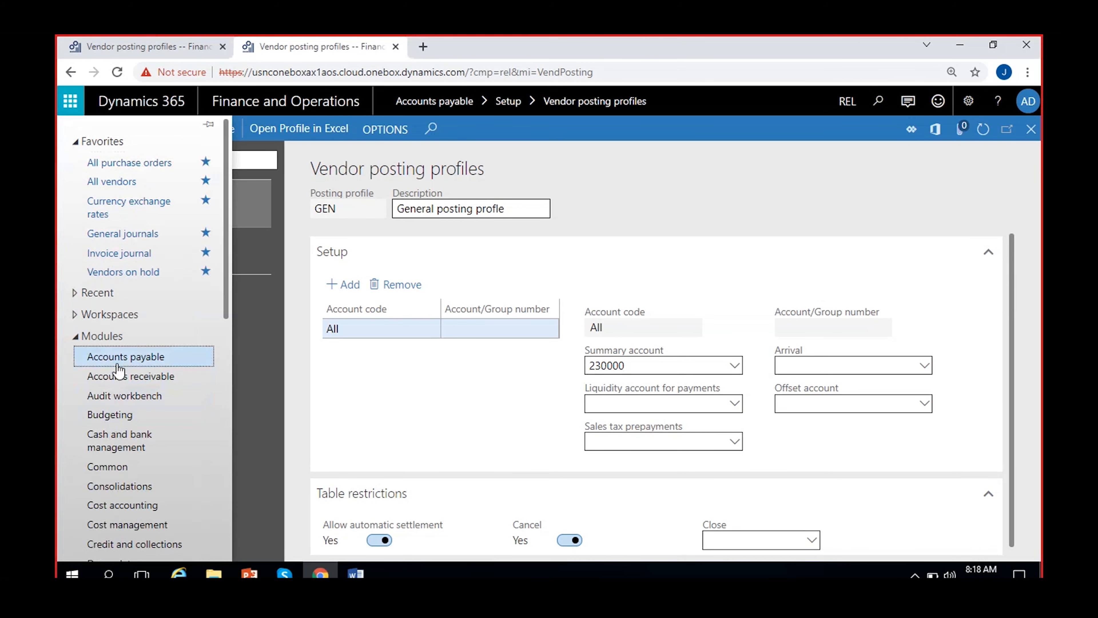
drag(691, 556, 924, 556)
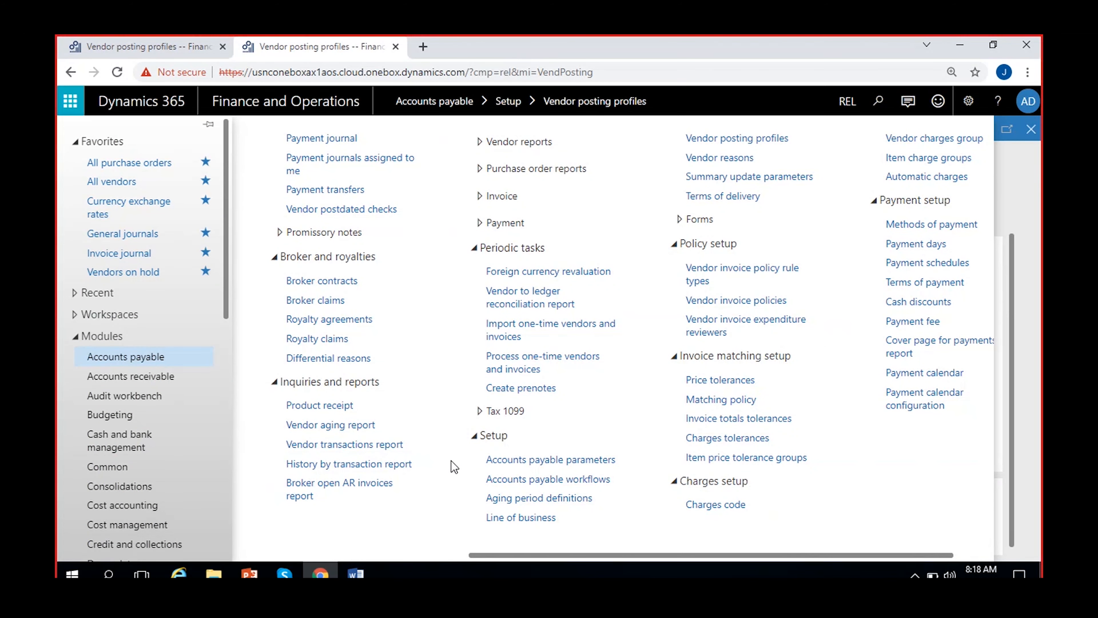
click(505, 462)
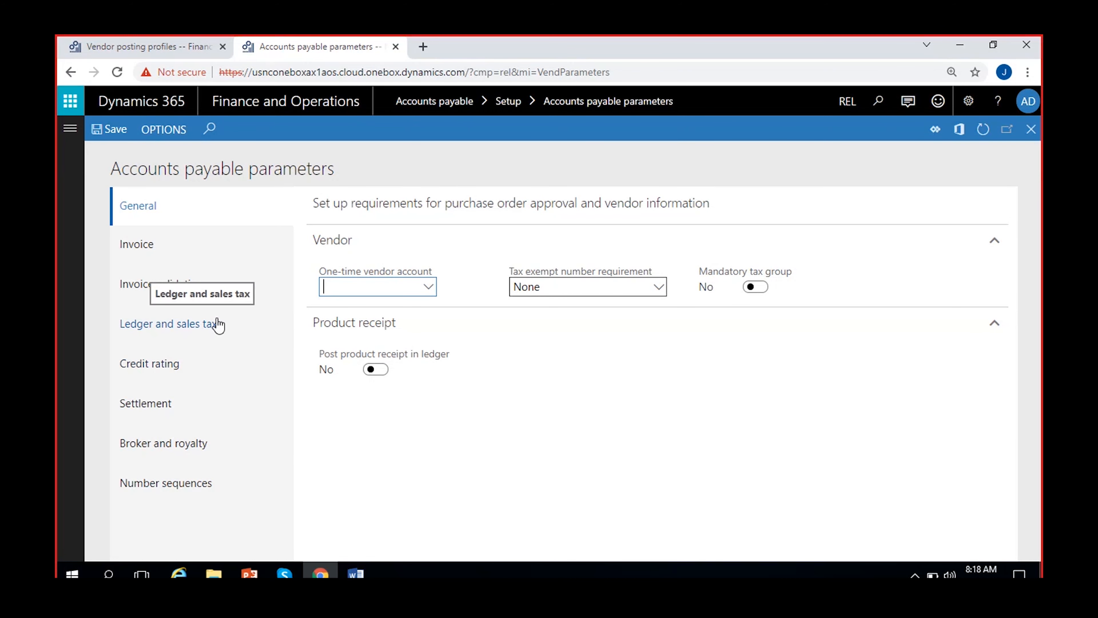
In the ledger and sales tax parameters, select GEN as the default posting profile and bring the prepayment posting settings into view
click(201, 333)
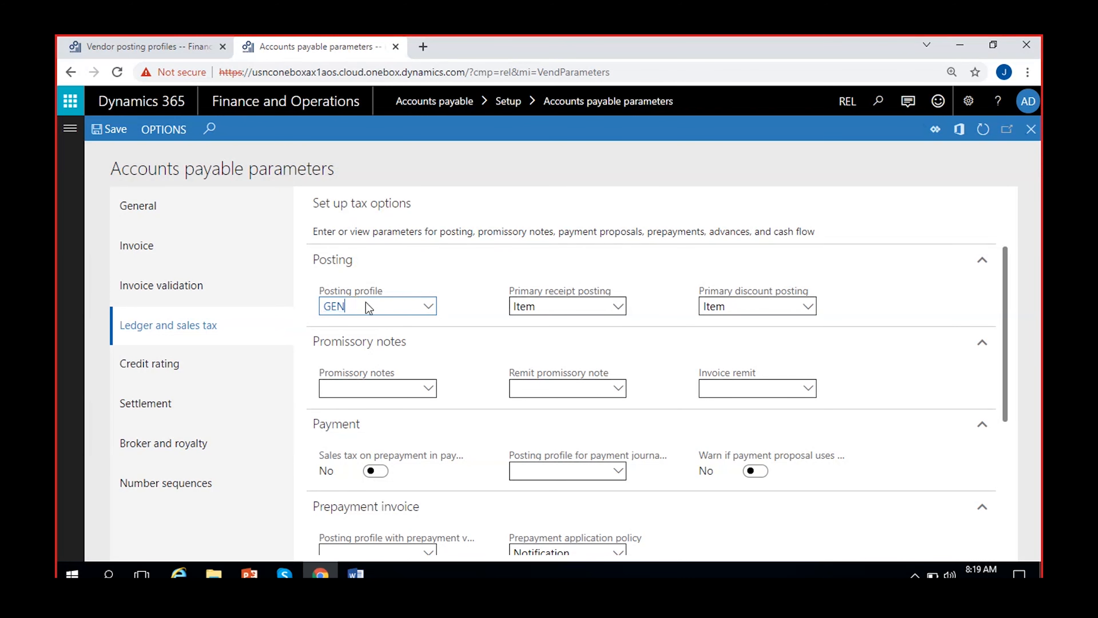
click(429, 307)
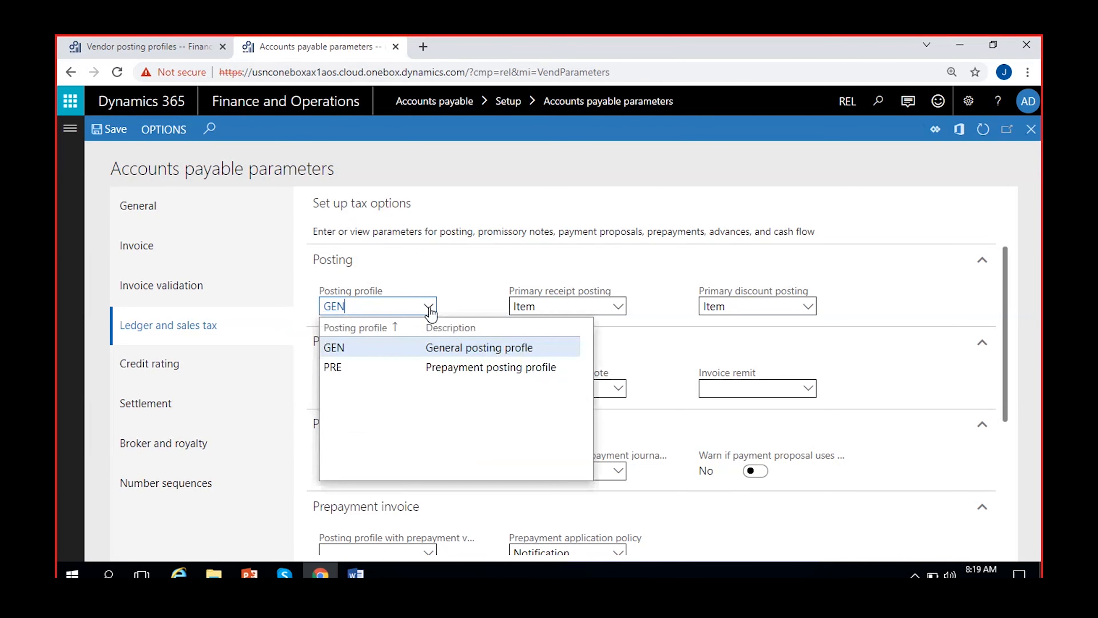
click(445, 353)
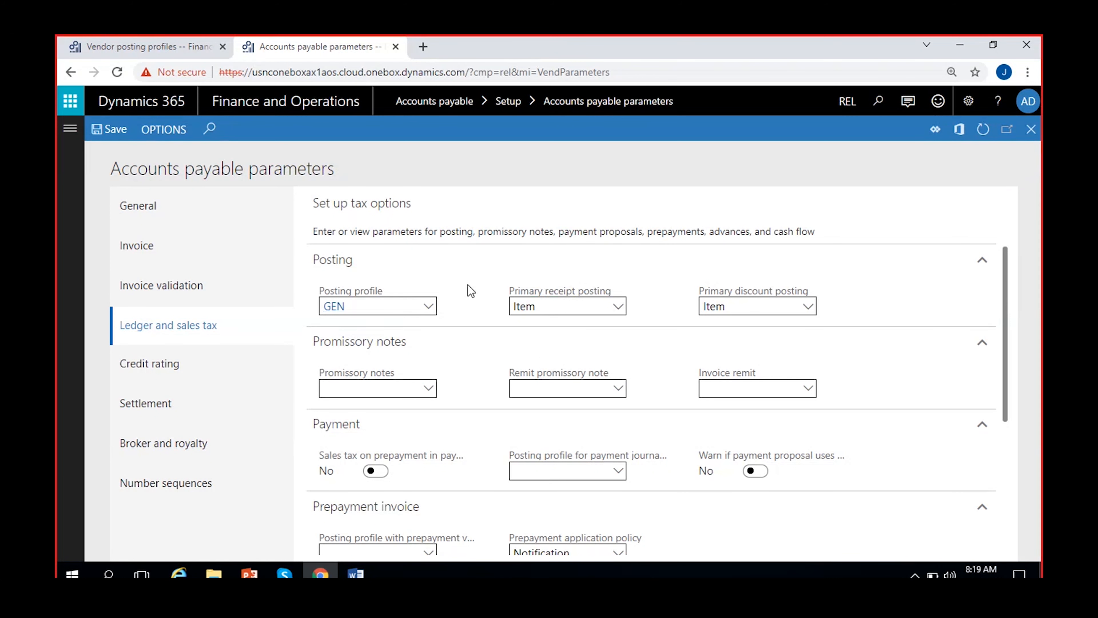
scroll(459, 403, down, 2)
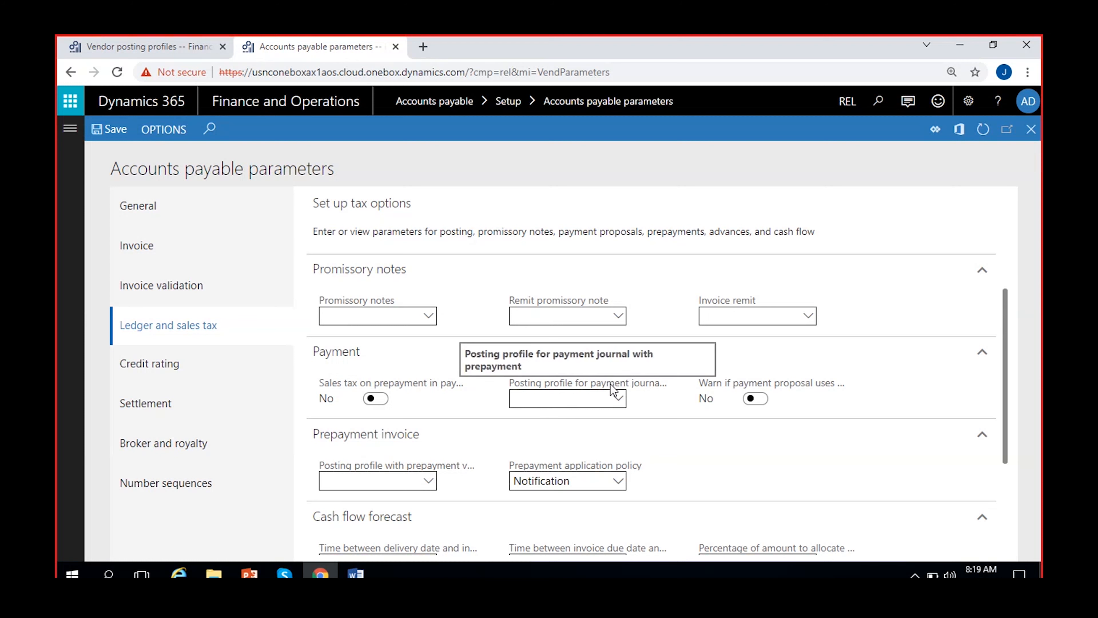
Select PRE as the posting profile for payment journals with prepayment and as the posting profile for prepayment invoices
click(618, 398)
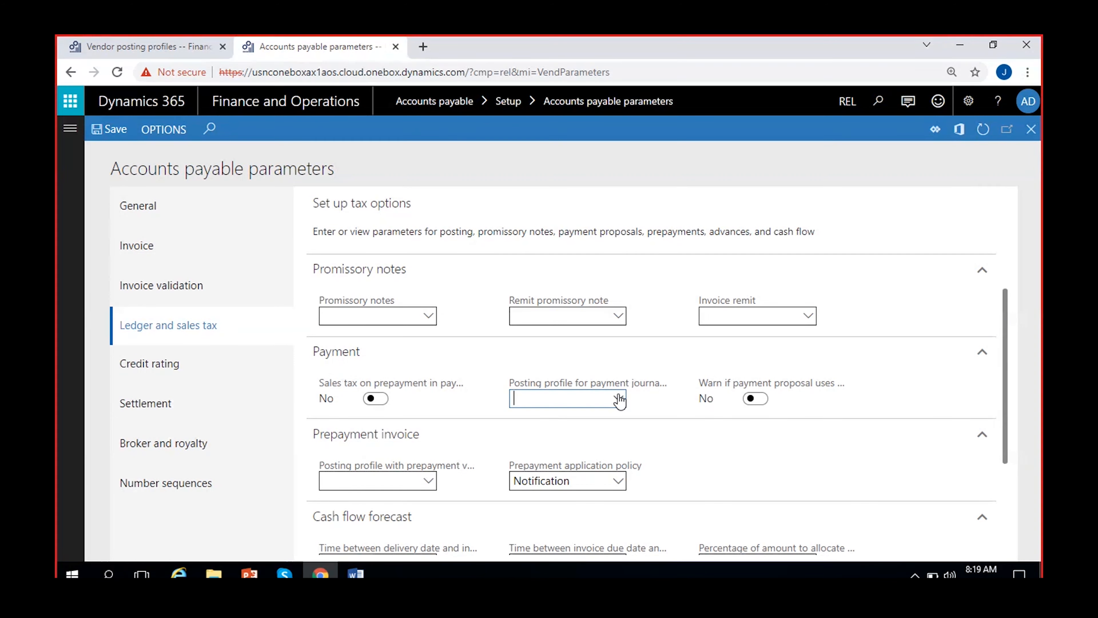
click(554, 274)
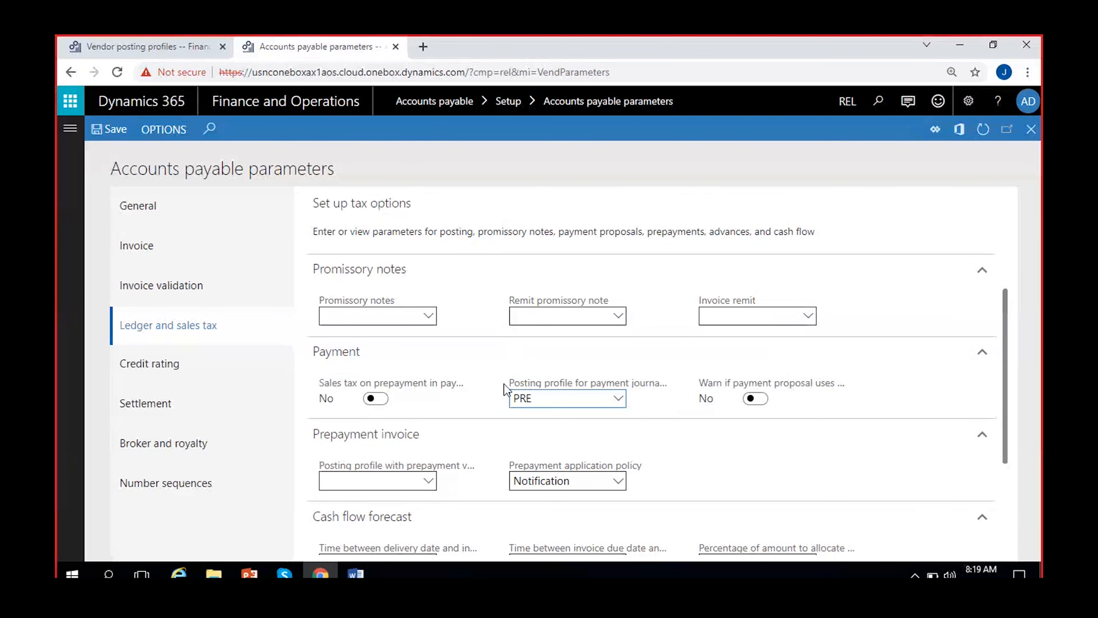
click(428, 481)
click(399, 358)
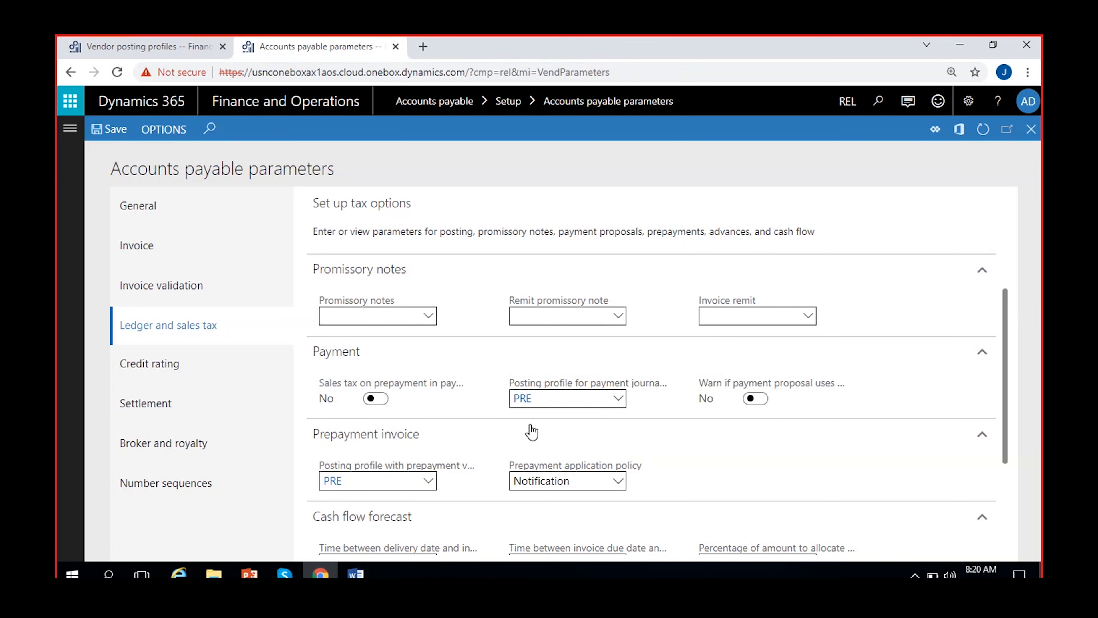
Review the default and prepayment posting profile selections and save the Accounts payable parameters
scroll(462, 441, up, 2)
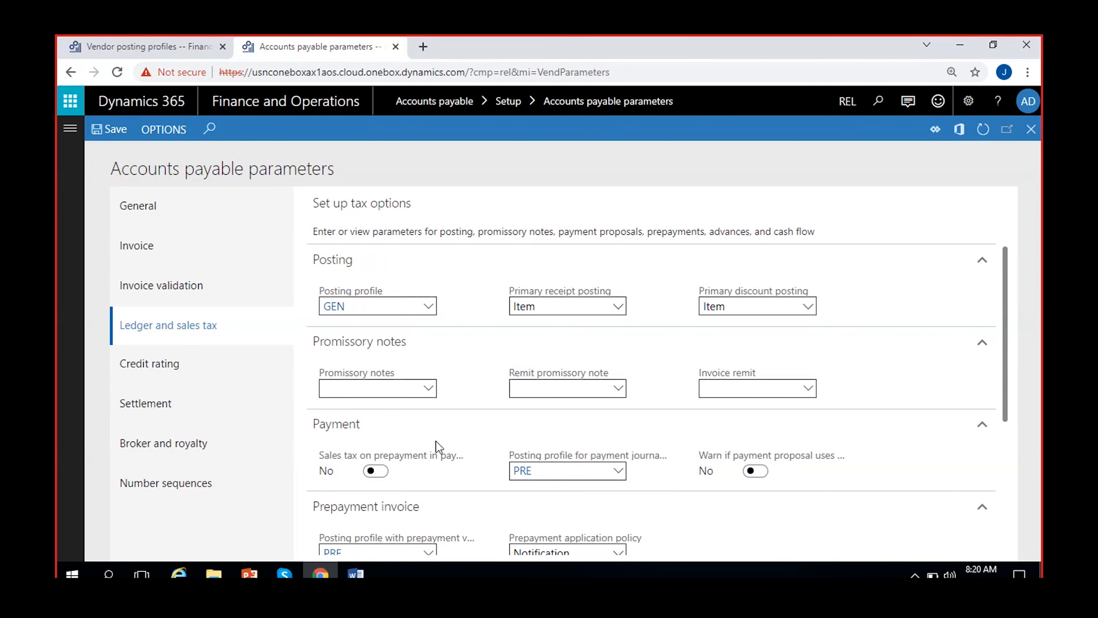
scroll(439, 447, down, 2)
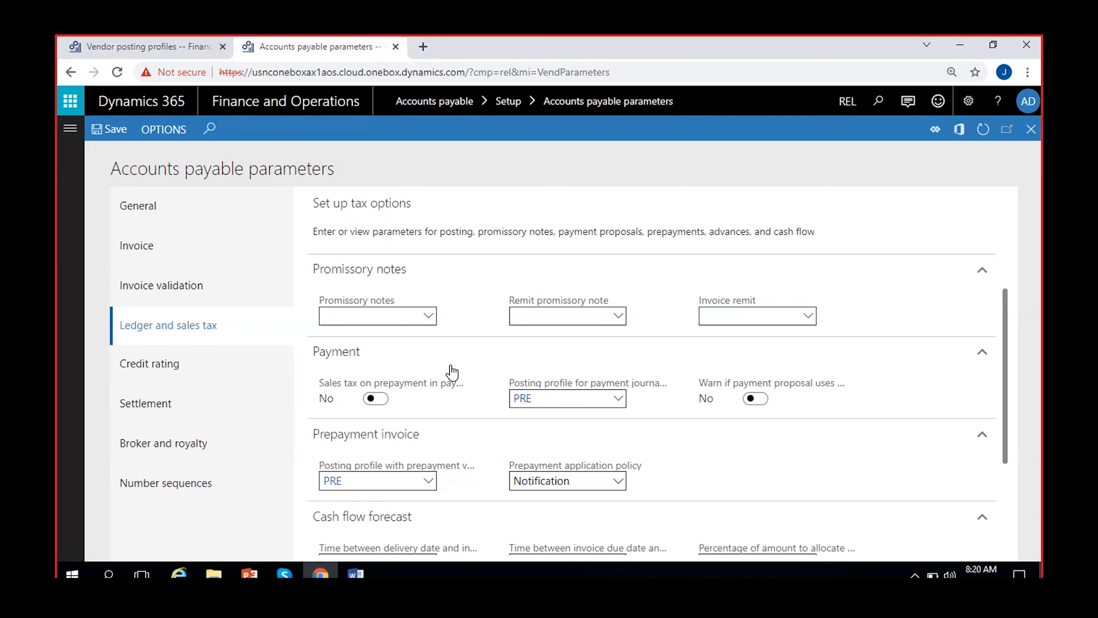
scroll(453, 389, up, 2)
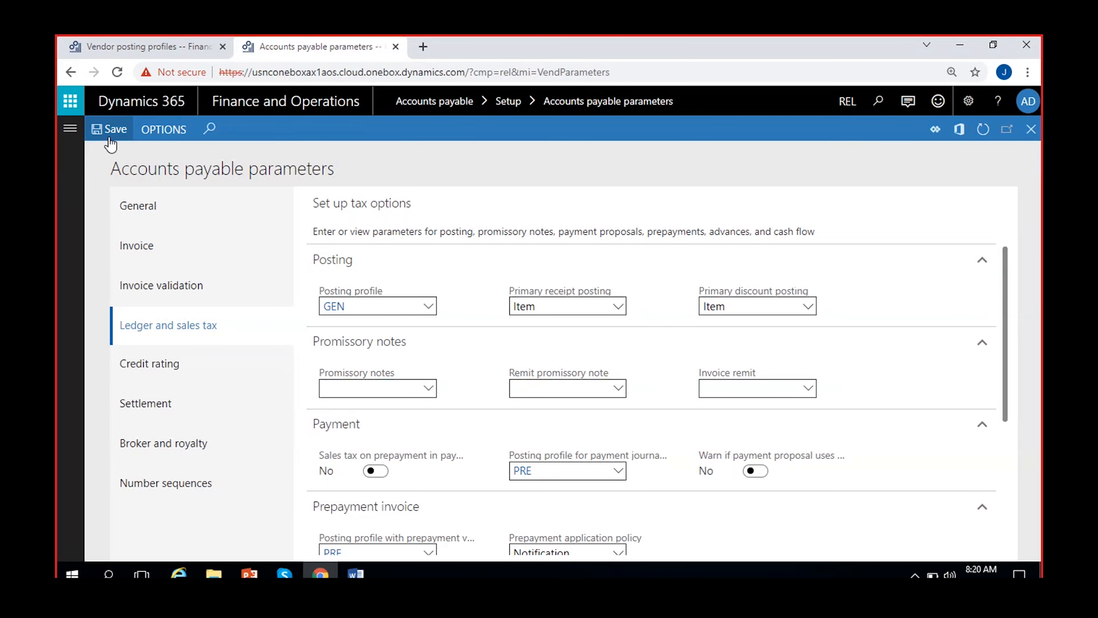
click(114, 130)
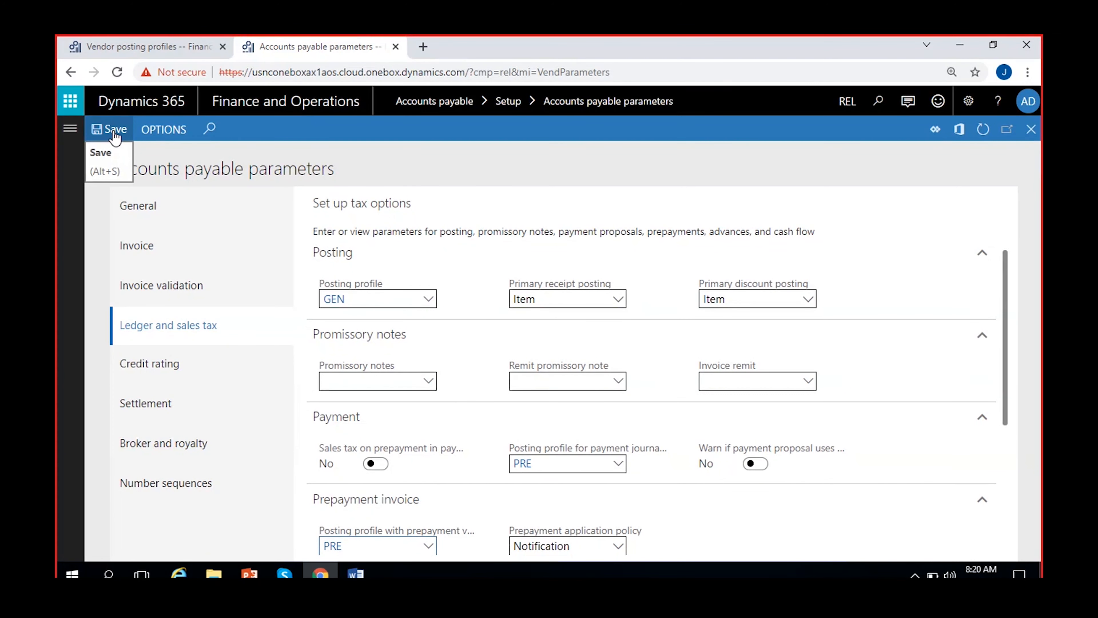